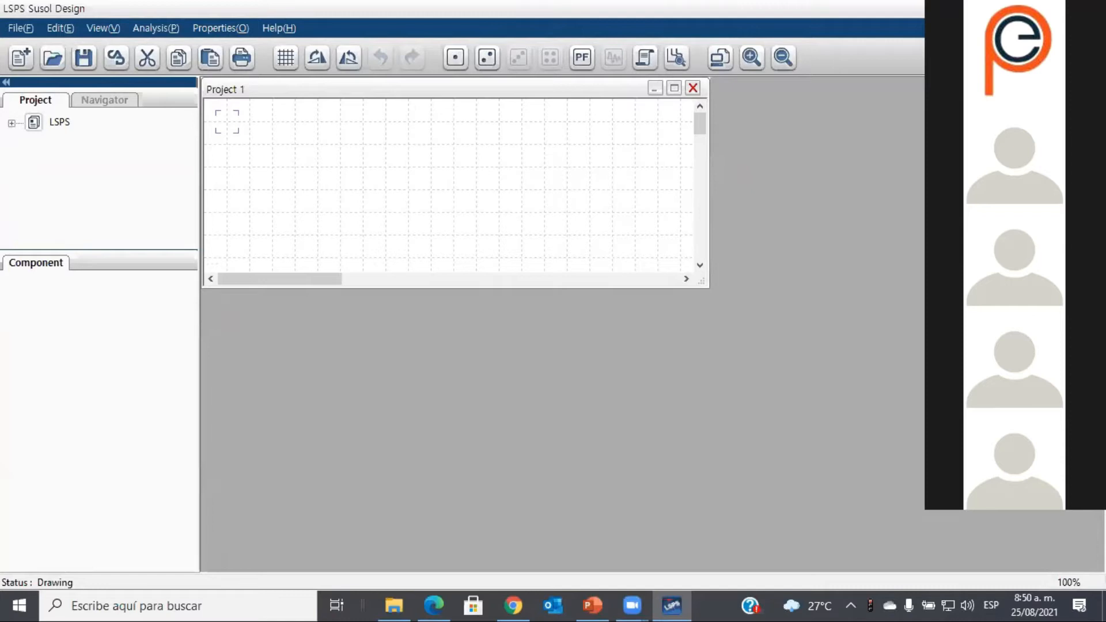
# Step: Maximize the Project 1 drawing window so its grid fills the workspace
pyautogui.click(1049, 9)
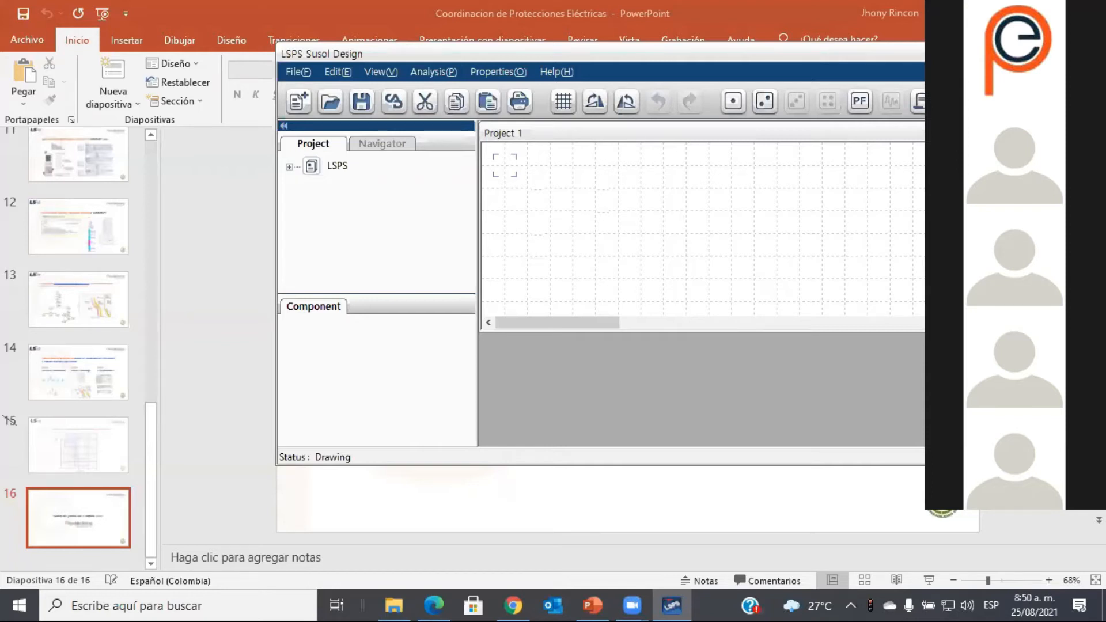
pyautogui.click(1026, 53)
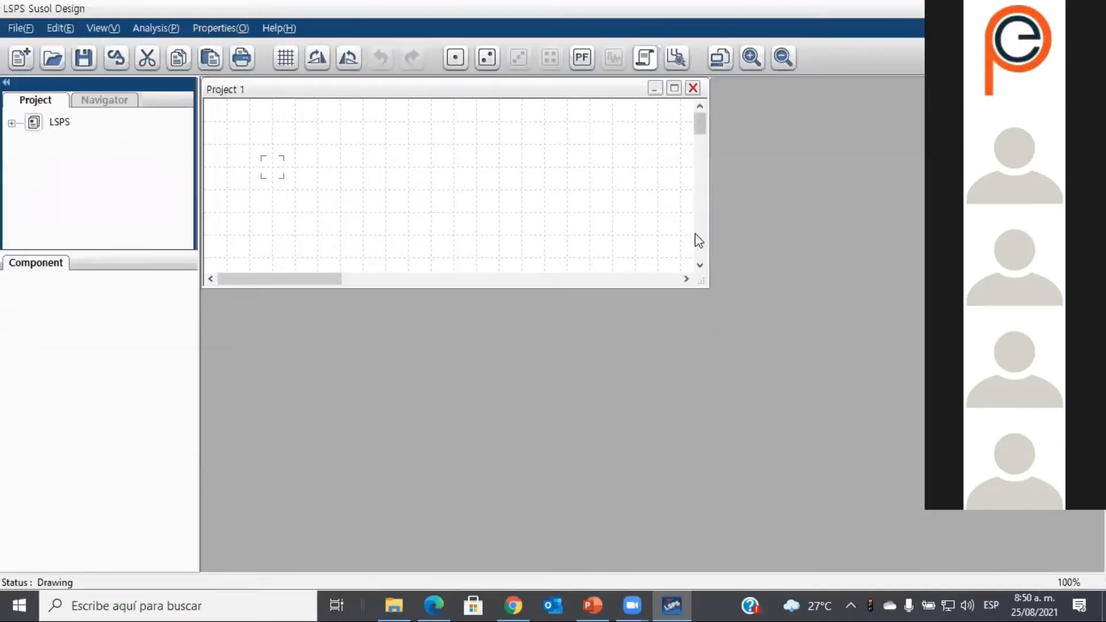
pyautogui.moveTo(249, 90); pyautogui.dragTo(271, 140)
pyautogui.click(697, 139)
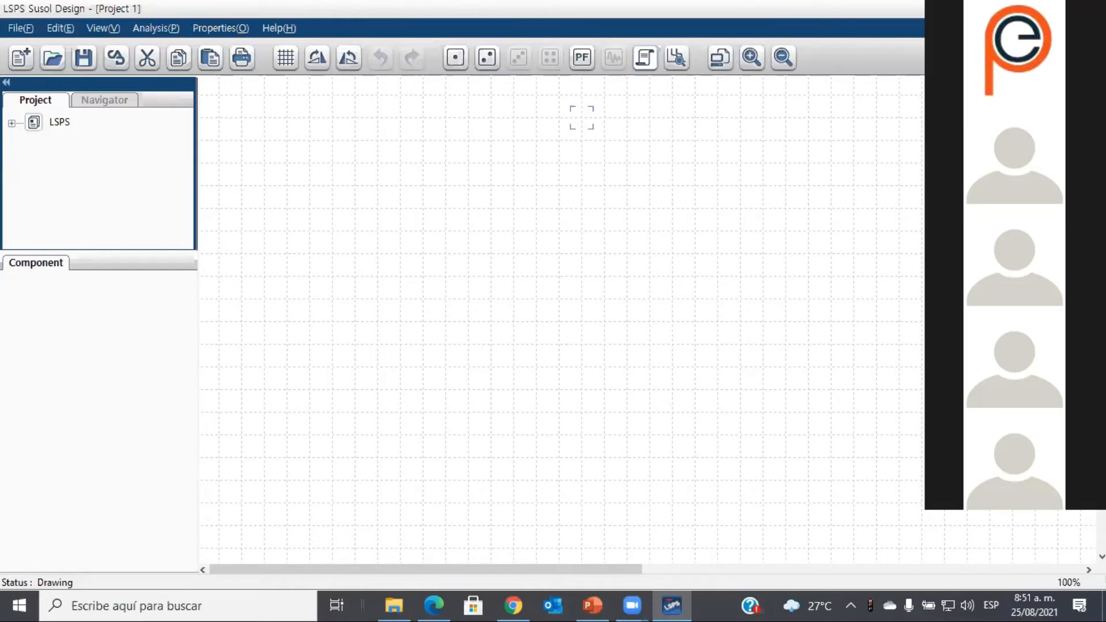
# Step: Place a utility bus, a three-phase transformer and a circuit breaker in series, one below the other
pyautogui.moveTo(582, 118); pyautogui.dragTo(582, 185)
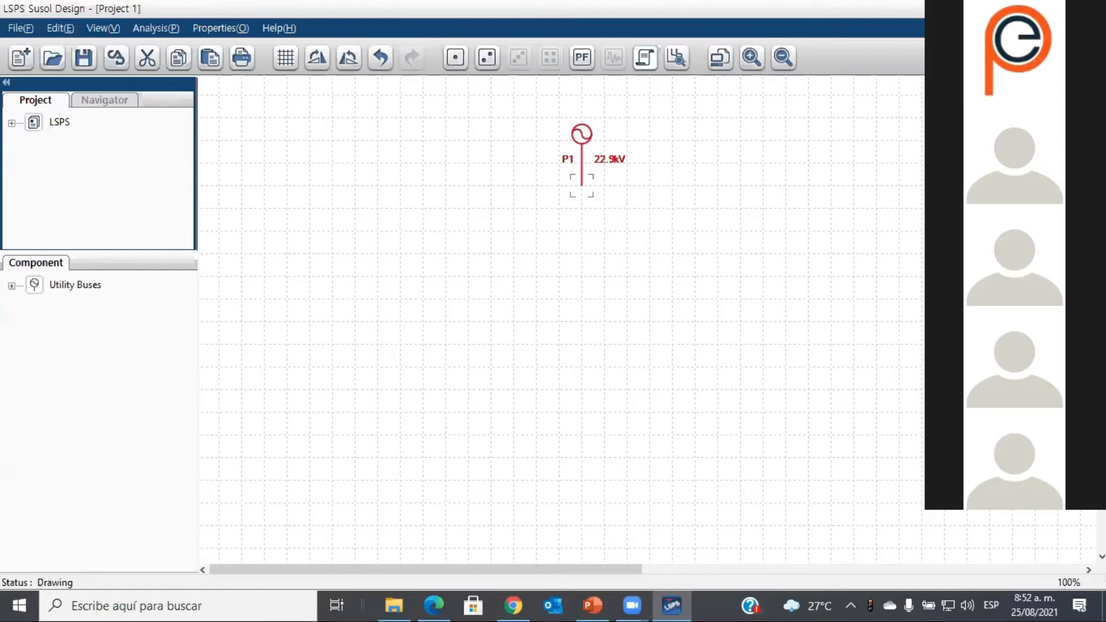
pyautogui.press('t')
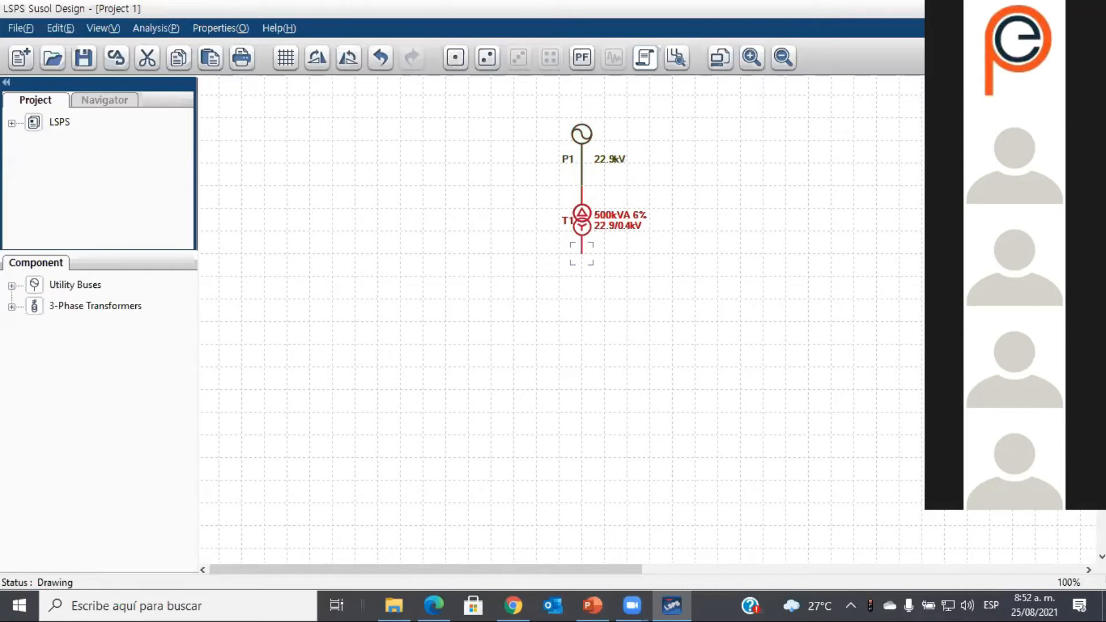
pyautogui.press('b')
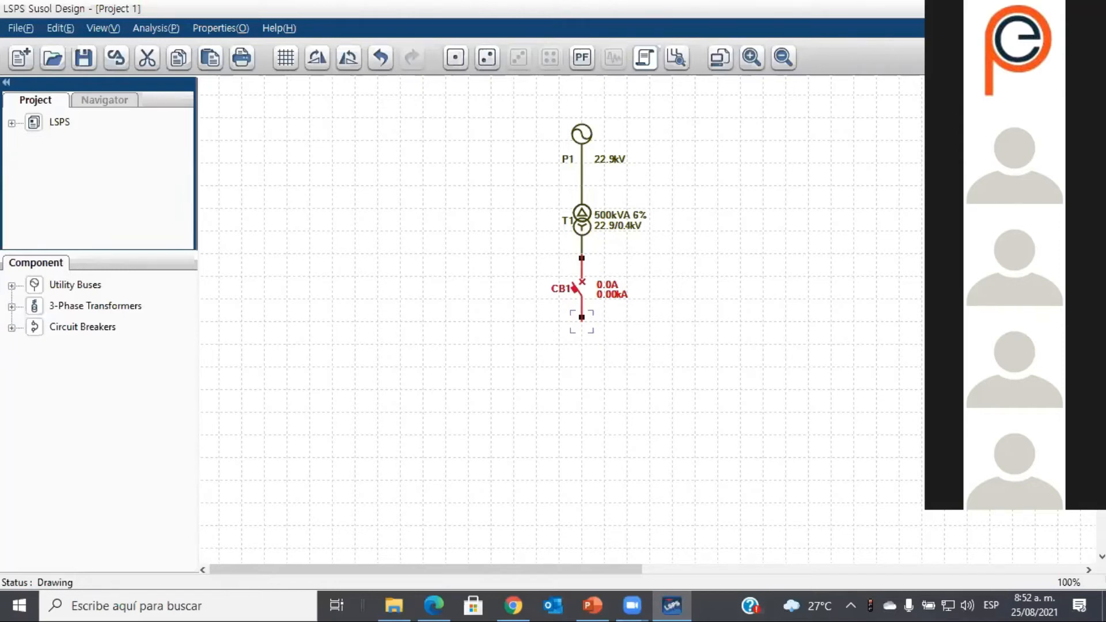
# Step: Add a busbar below the main breaker and extend it leftward well past the transformer branch
pyautogui.click(719, 273)
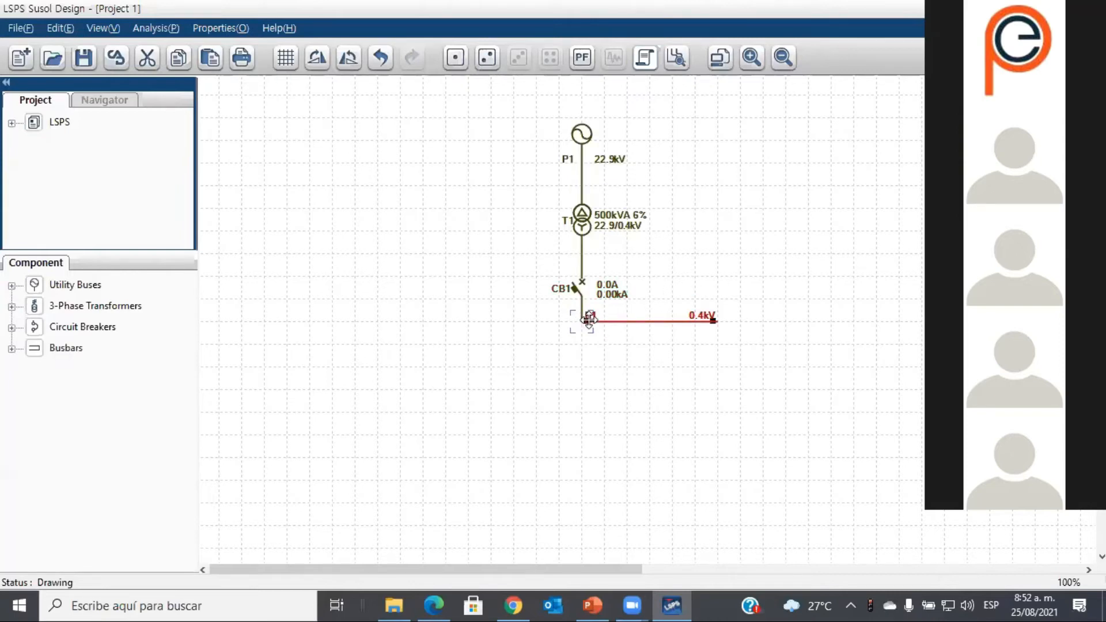
pyautogui.moveTo(441, 316); pyautogui.dragTo(360, 319)
pyautogui.click(401, 335)
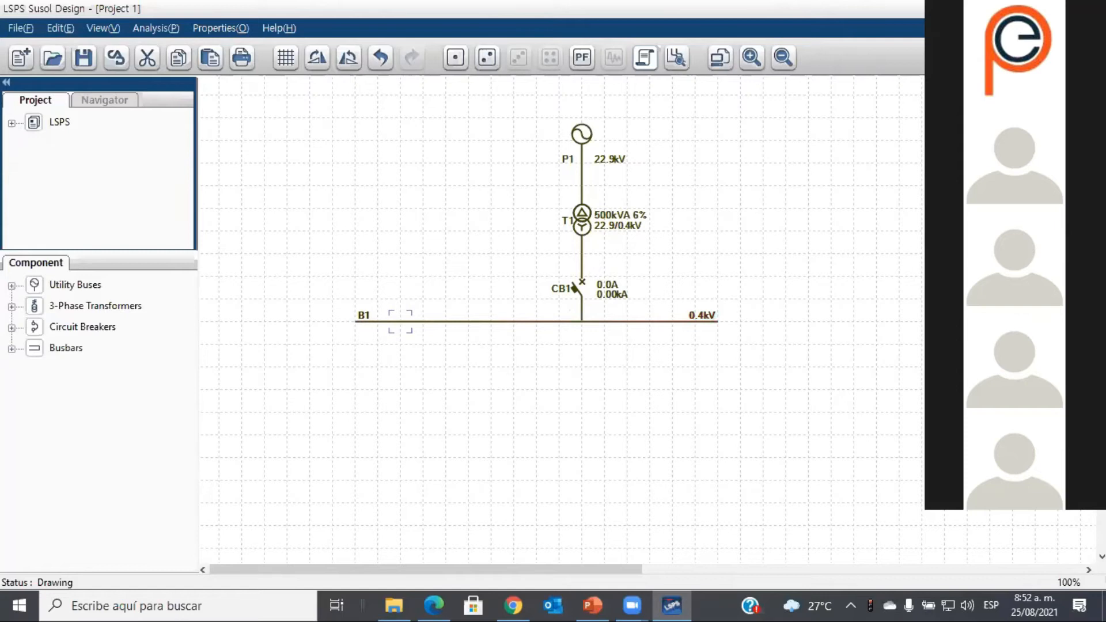
# Step: Draw a feeder down from the left part of busbar B1 with a breaker, a three-phase cable and a second breaker
pyautogui.moveTo(401, 322); pyautogui.dragTo(400, 386)
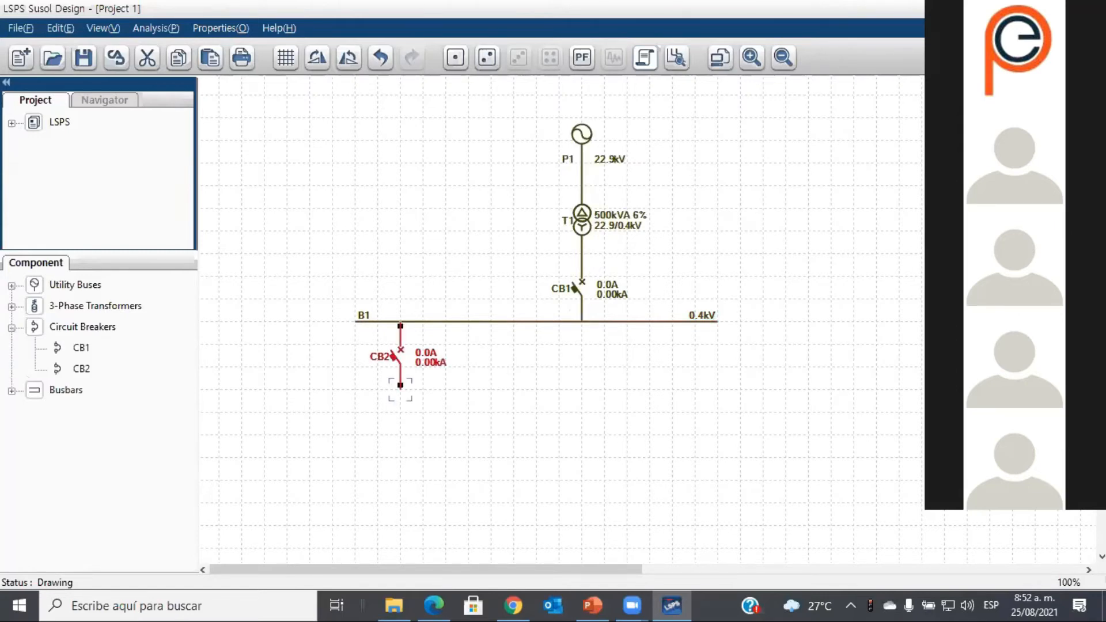
pyautogui.press('w')
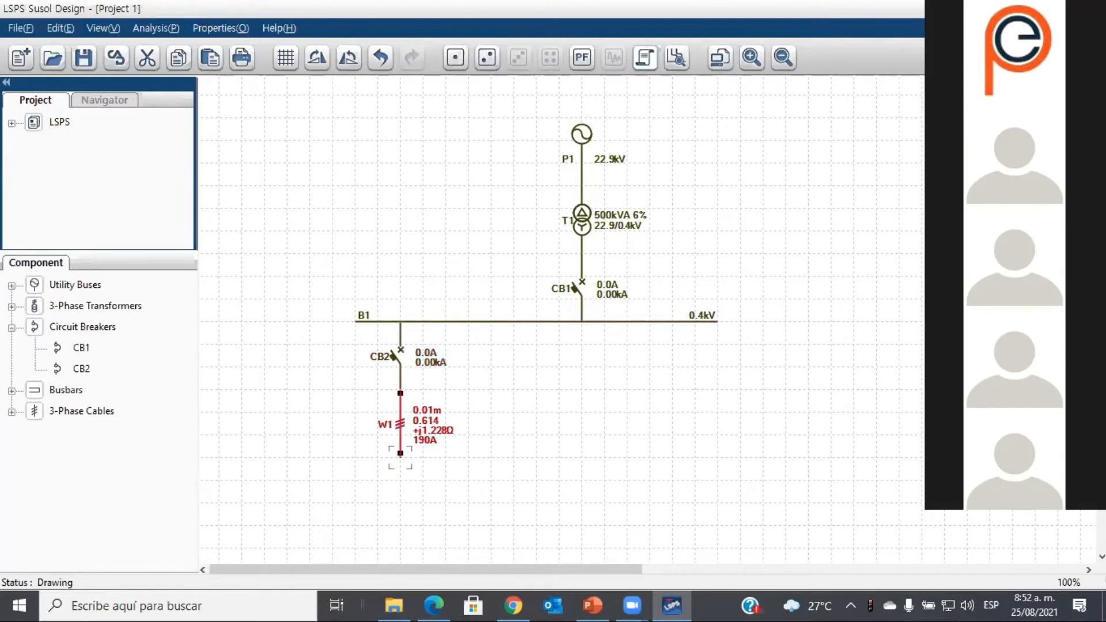
pyautogui.press('c')
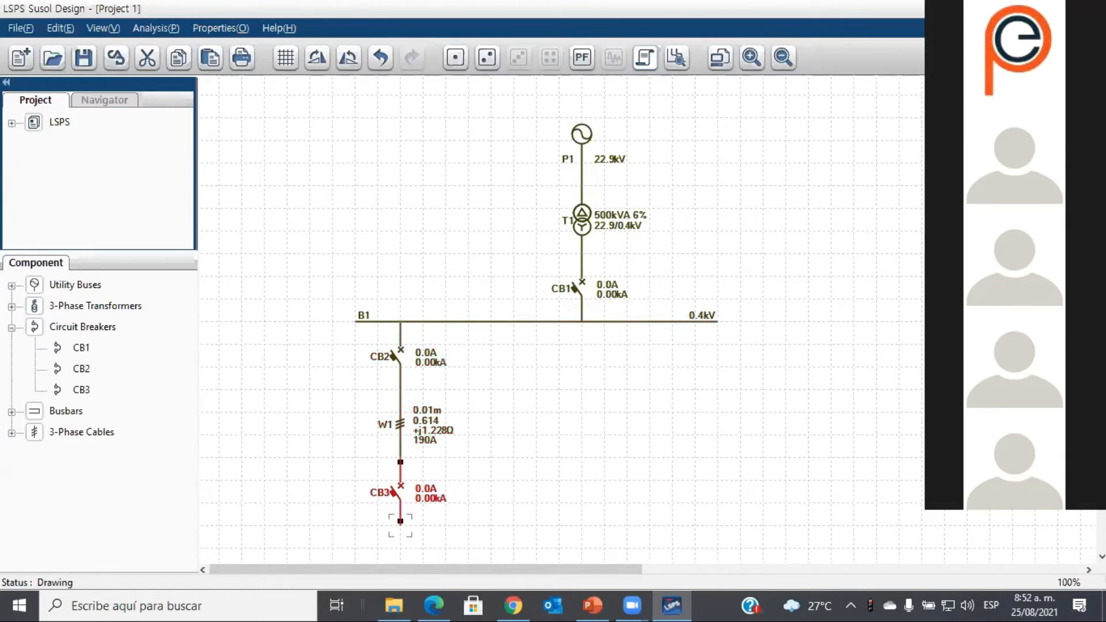
# Step: Add a busbar with an outgoing breaker at the feeder's lower end, and shift the busbar left so it spans the feeder
pyautogui.press('b')
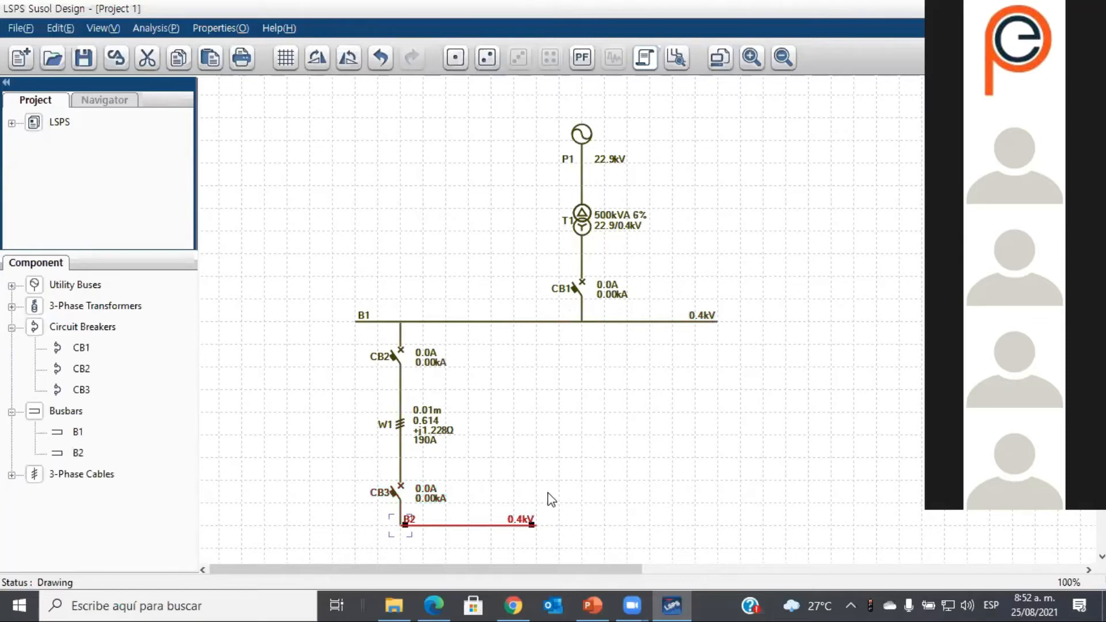
pyautogui.press('c')
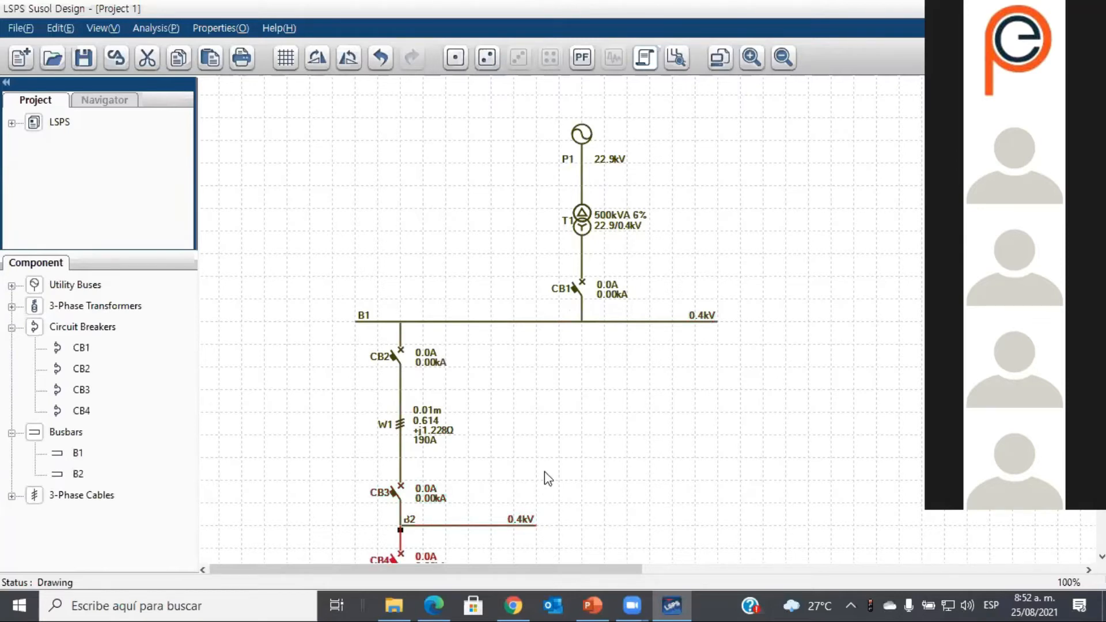
pyautogui.click(456, 527)
pyautogui.moveTo(399, 525); pyautogui.dragTo(357, 520)
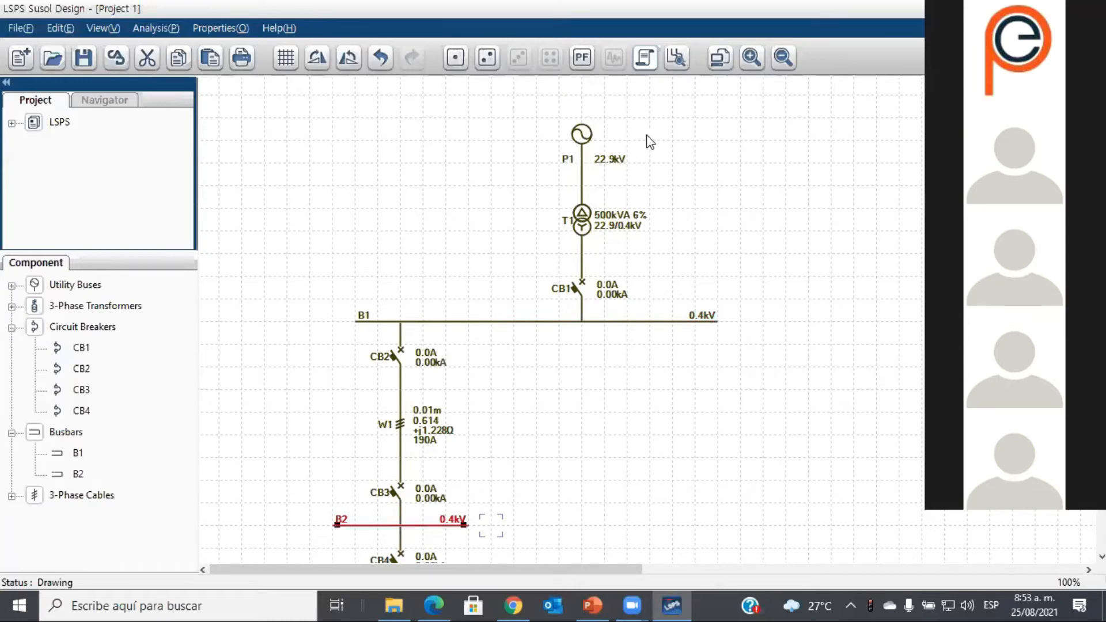
# Step: Rename the utility bus to EPM and set its system voltage to 13.2 kV
pyautogui.doubleClick(582, 133)
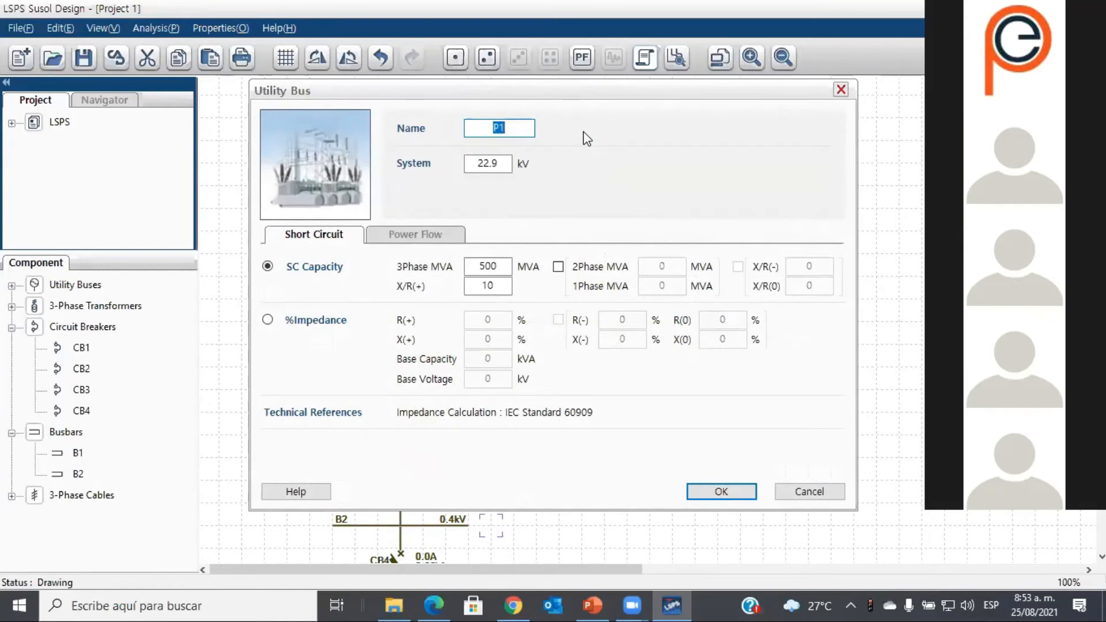
pyautogui.press('BackSpace')
pyautogui.write('EPM')
pyautogui.press('Tab')
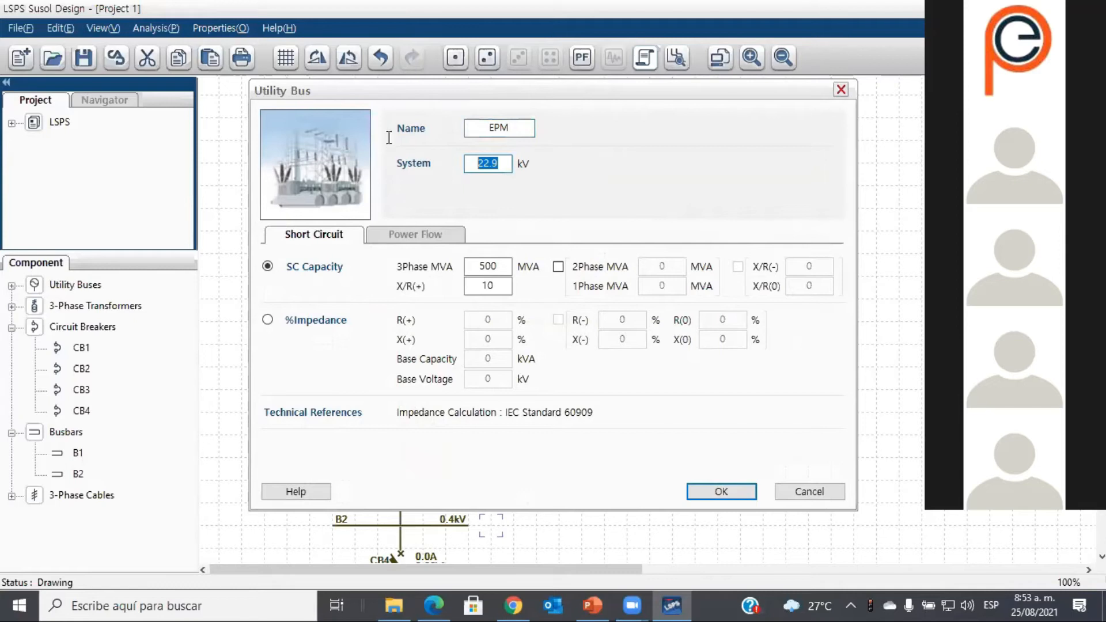
pyautogui.write('13.2')
# Step: Set the utility bus three-phase short-circuit capacity to 300 MVA and its X/R(+) ratio to 3, and accept the settings
pyautogui.doubleClick(505, 265)
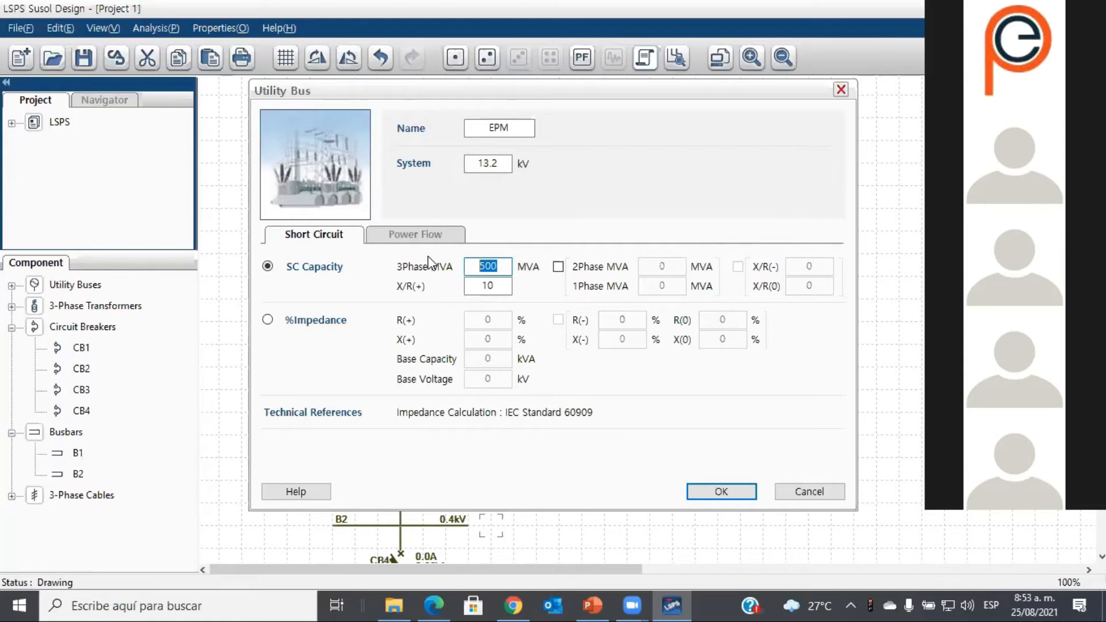
pyautogui.write('300')
pyautogui.click(489, 285)
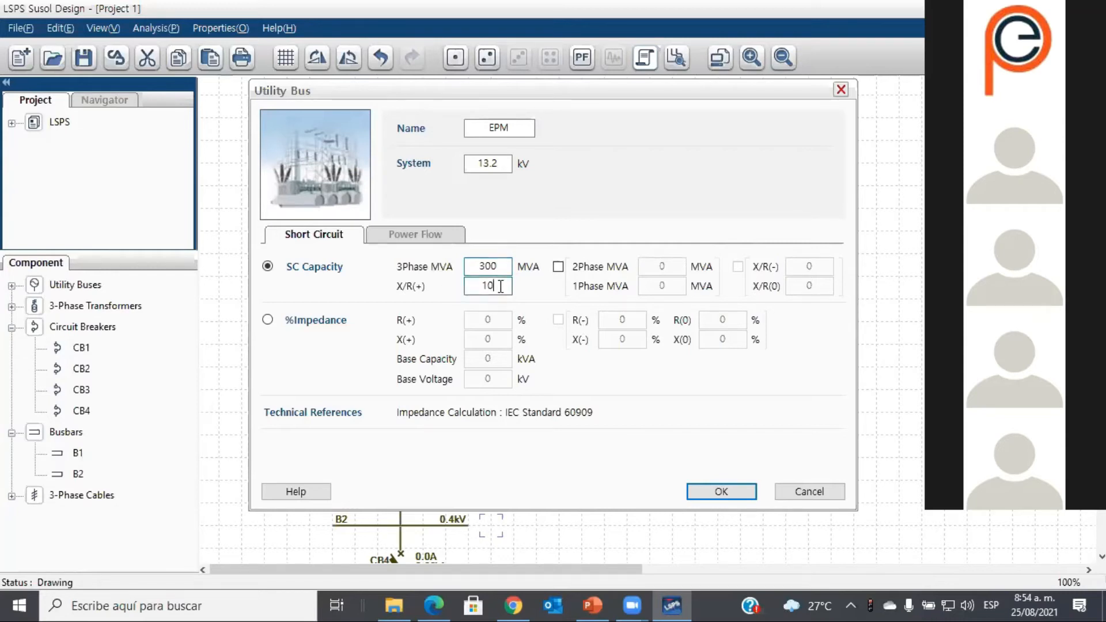
pyautogui.press('BackSpace')
pyautogui.press('BackSpace')
pyautogui.write('3')
pyautogui.click(720, 492)
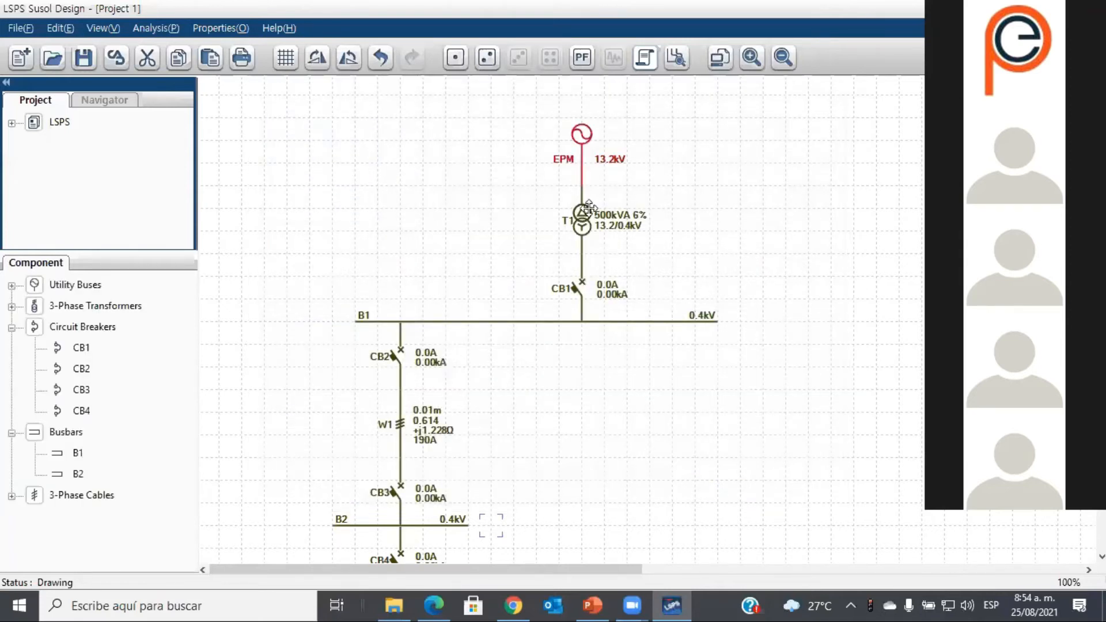
# Step: Set transformer T1's capacity to 400 kVA and its secondary system voltage to 0.208 kV
pyautogui.doubleClick(583, 218)
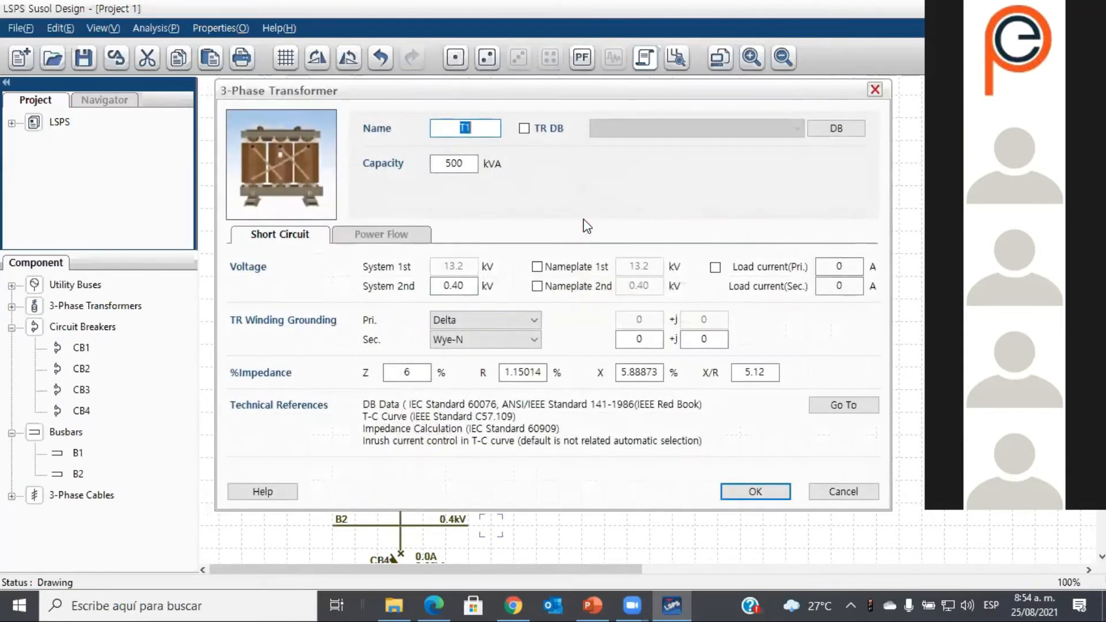
pyautogui.press('Tab')
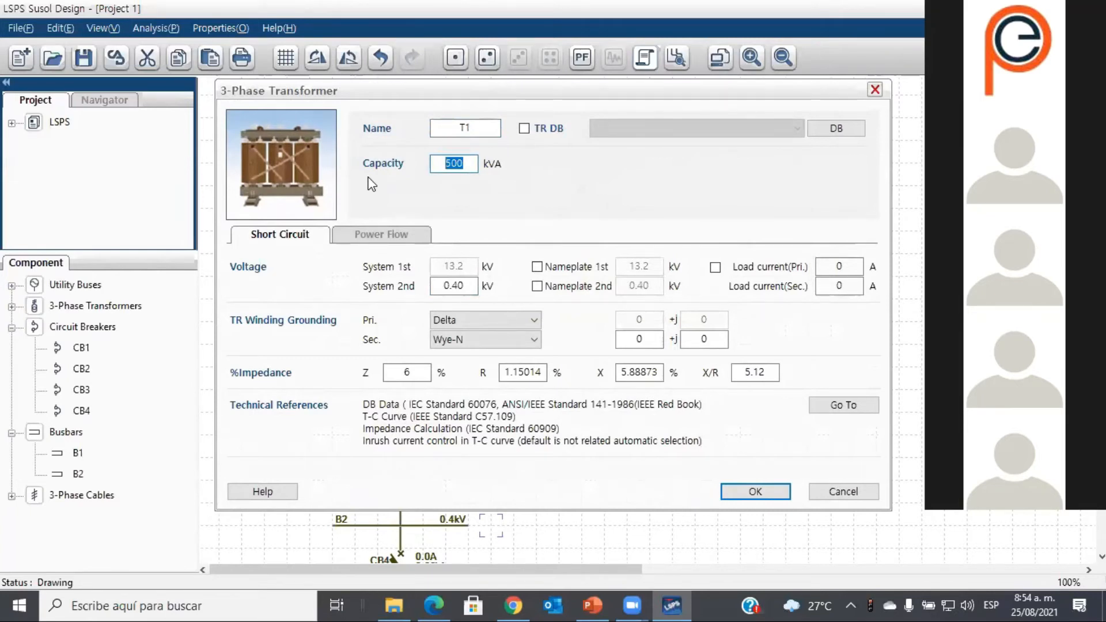
pyautogui.write('400')
pyautogui.click(467, 291)
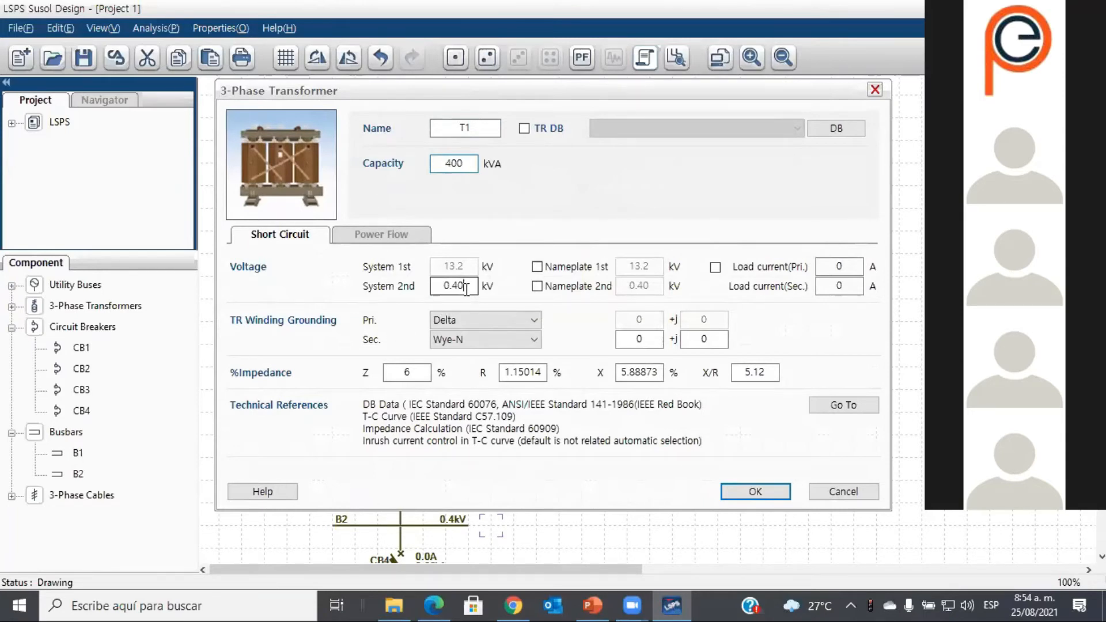
pyautogui.press('BackSpace')
pyautogui.press('BackSpace')
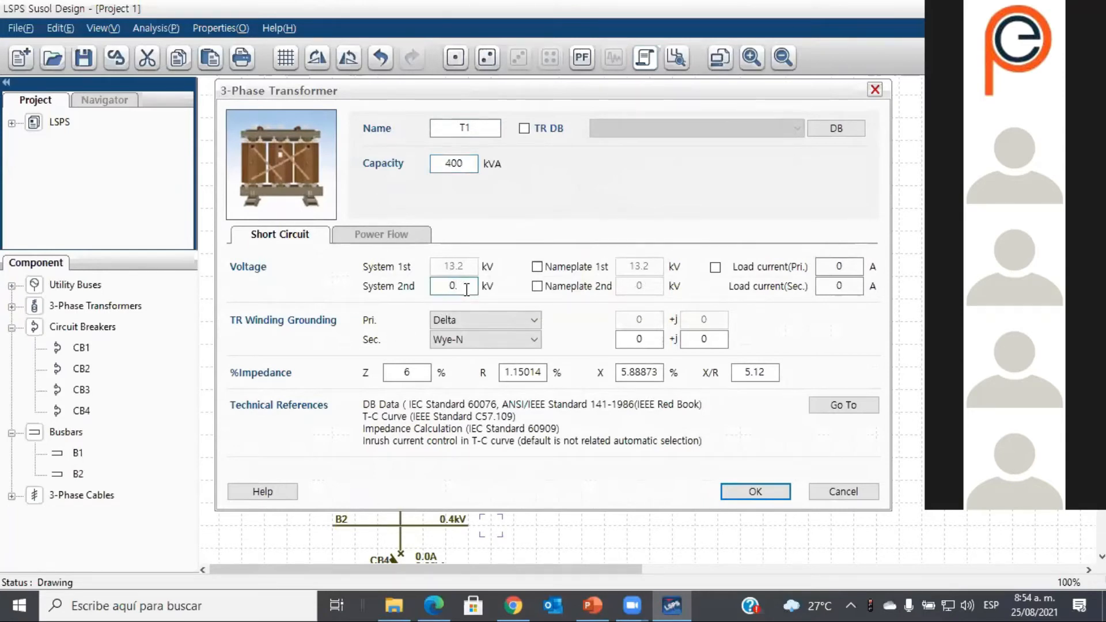
pyautogui.write('208')
# Step: Enable the load current option for transformer T1, keep its impedance as it is, and accept the settings
pyautogui.click(715, 267)
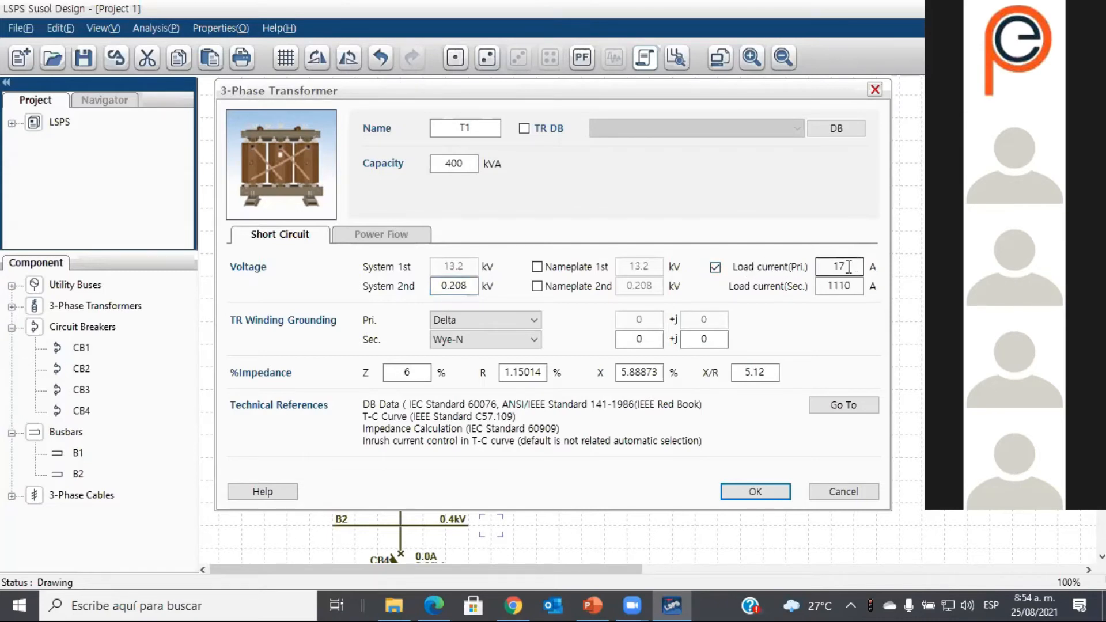
pyautogui.moveTo(852, 265); pyautogui.dragTo(792, 288)
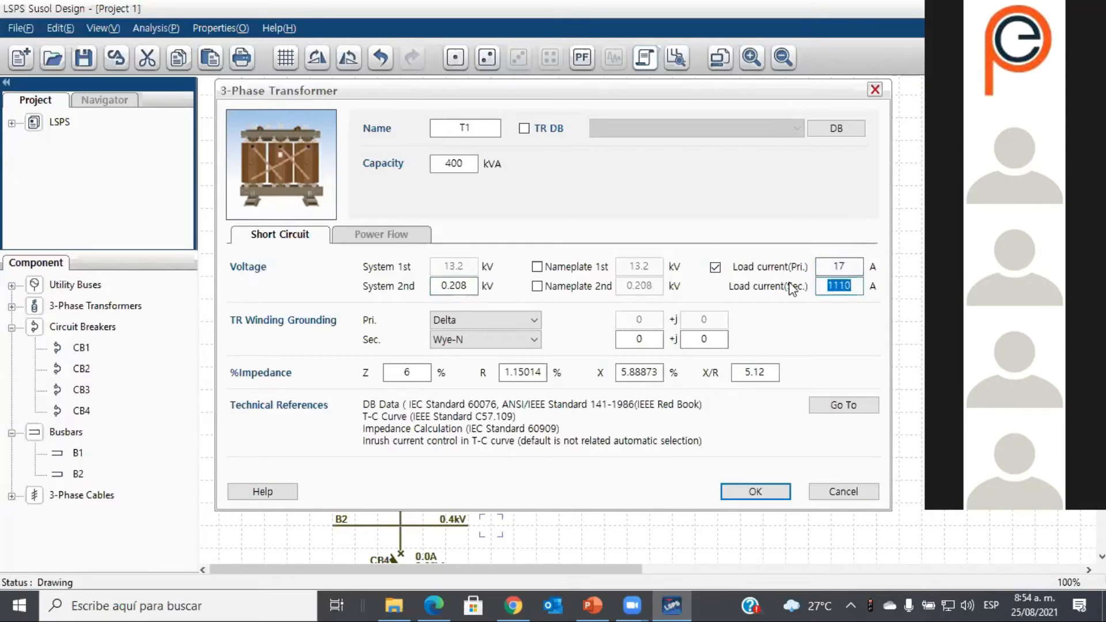
pyautogui.moveTo(426, 373); pyautogui.dragTo(384, 375)
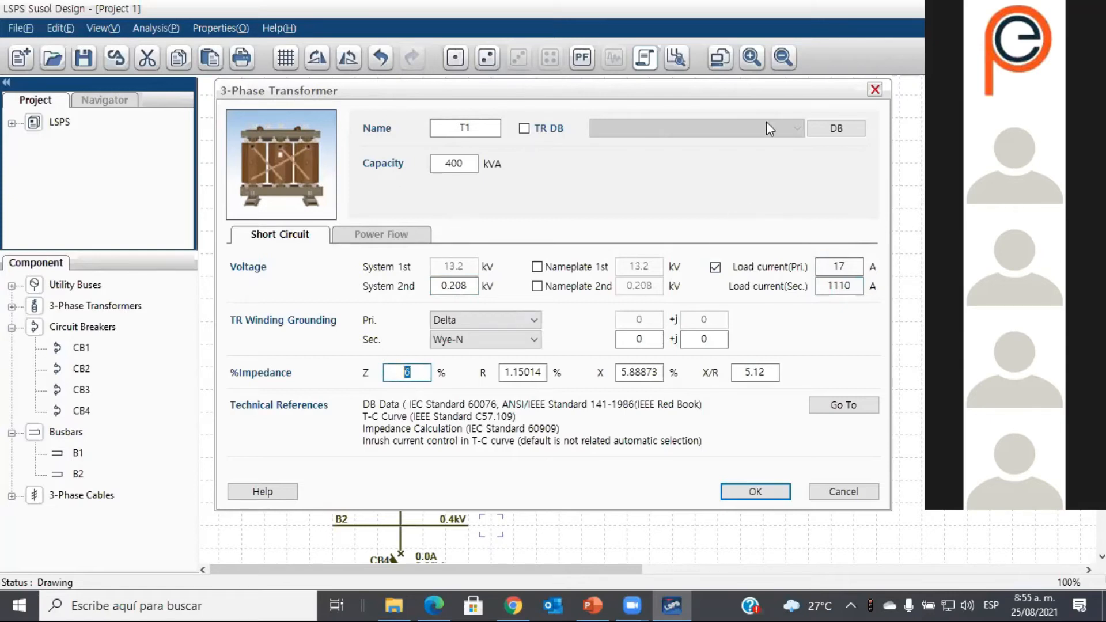
pyautogui.click(746, 490)
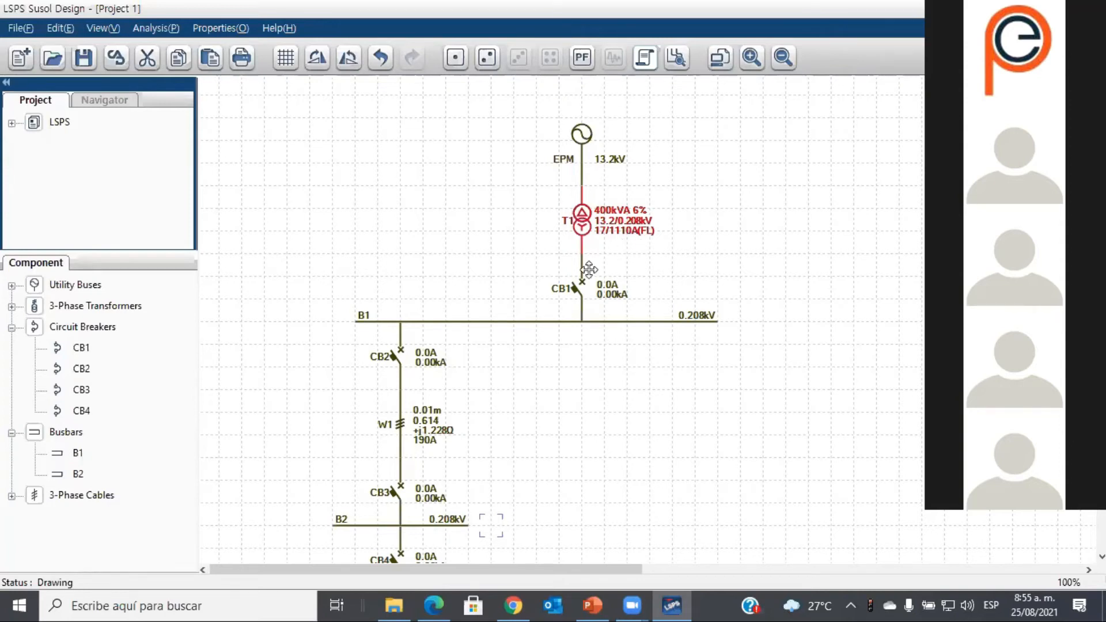
# Step: Configure main breaker CB1 with 1600 A rated current and type Metasol ACB
pyautogui.doubleClick(583, 289)
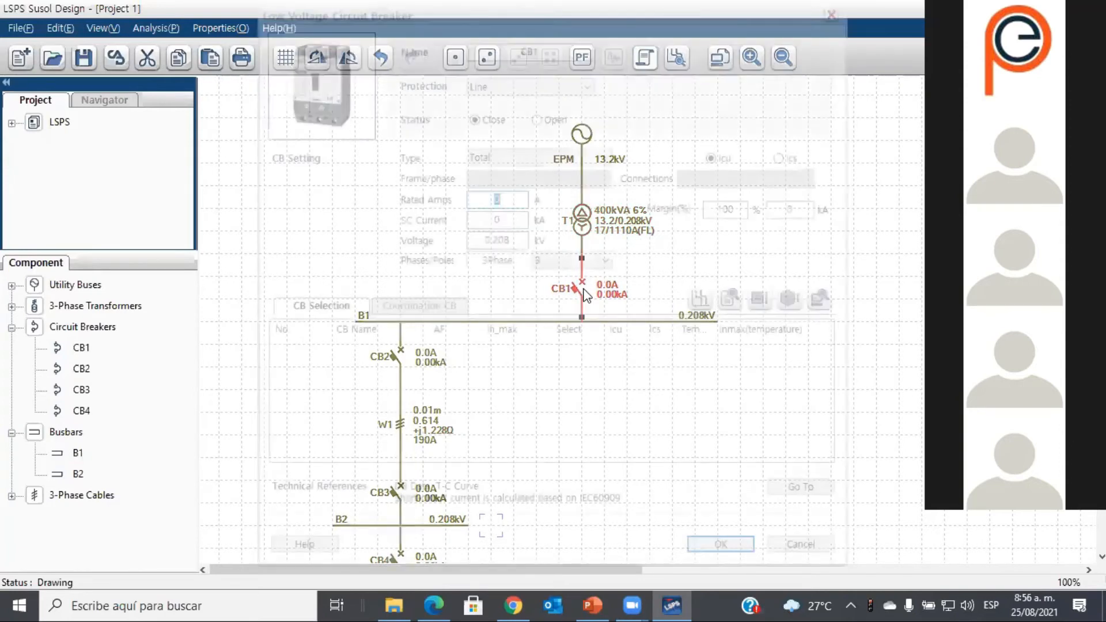
pyautogui.write('1')
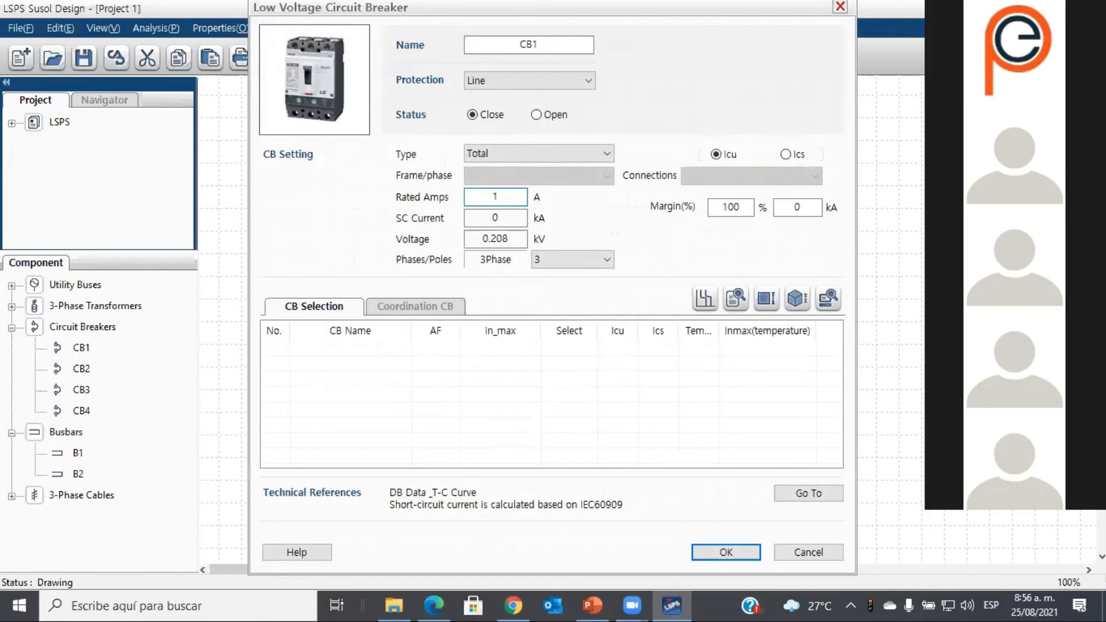
pyautogui.write('600')
pyautogui.click(607, 153)
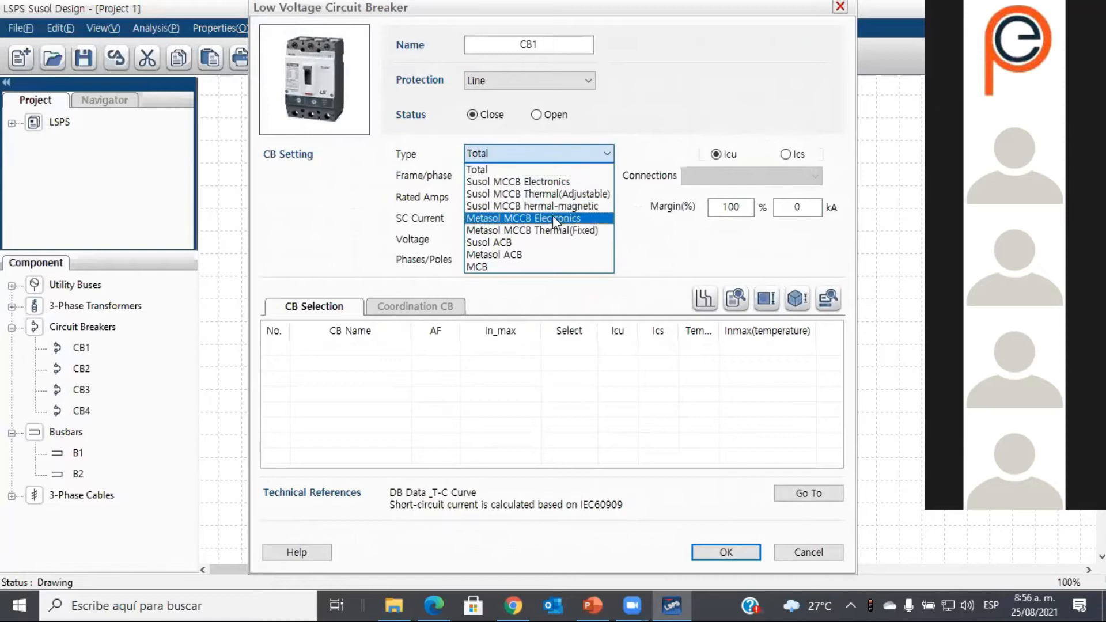
pyautogui.click(535, 255)
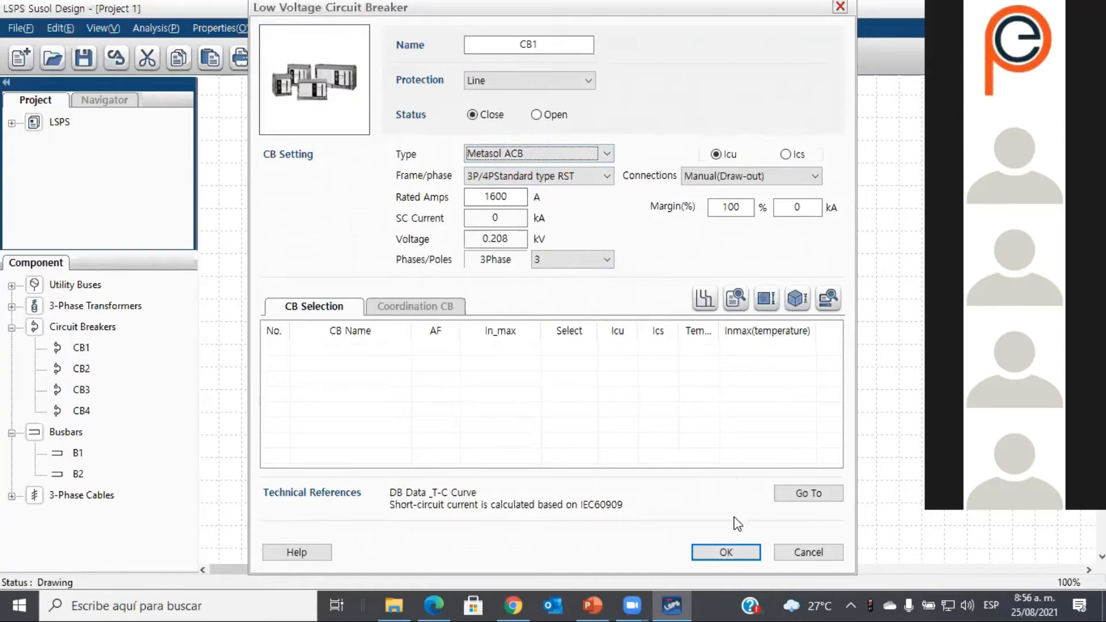
pyautogui.click(731, 547)
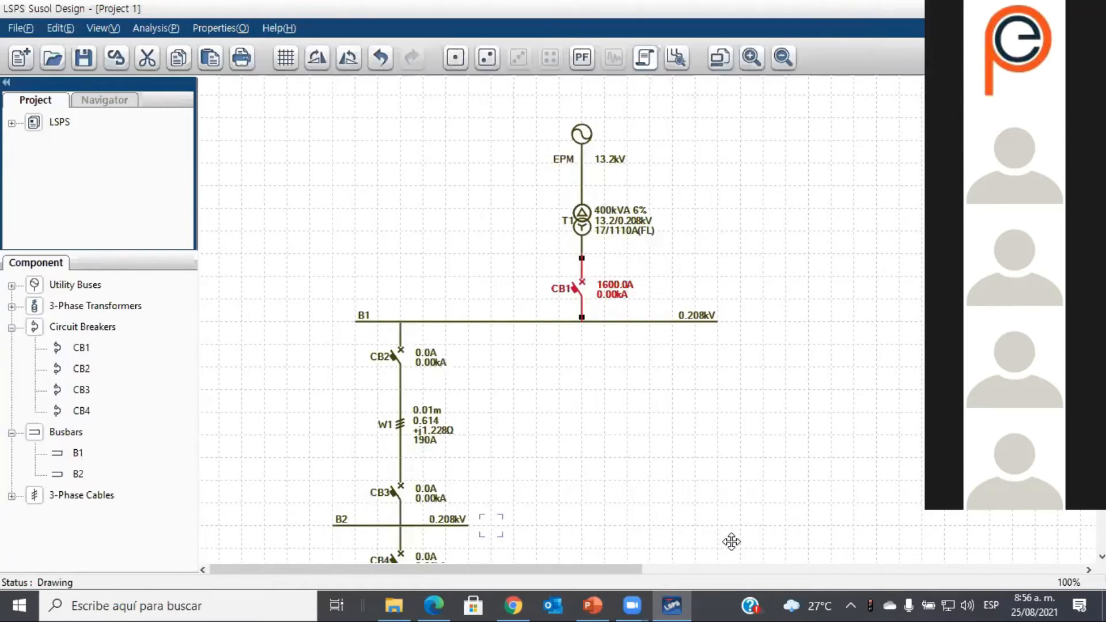
# Step: Configure feeder breaker CB2 with 200 A rated current and type Metasol MCCB Thermal(Fixed)
pyautogui.doubleClick(399, 344)
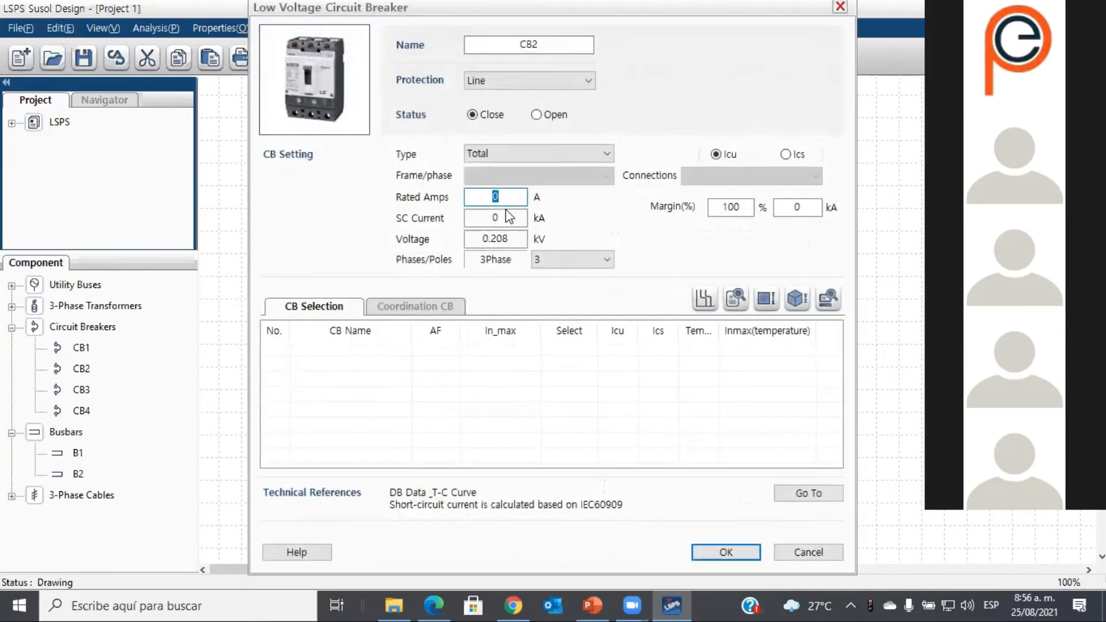
pyautogui.write('200')
pyautogui.click(604, 152)
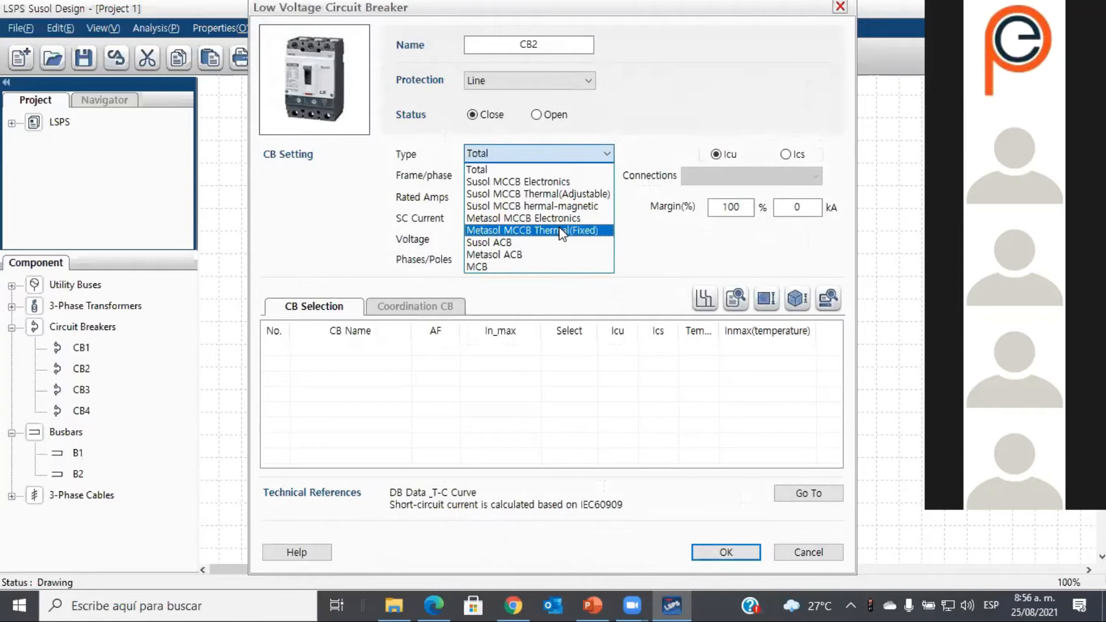
pyautogui.click(590, 231)
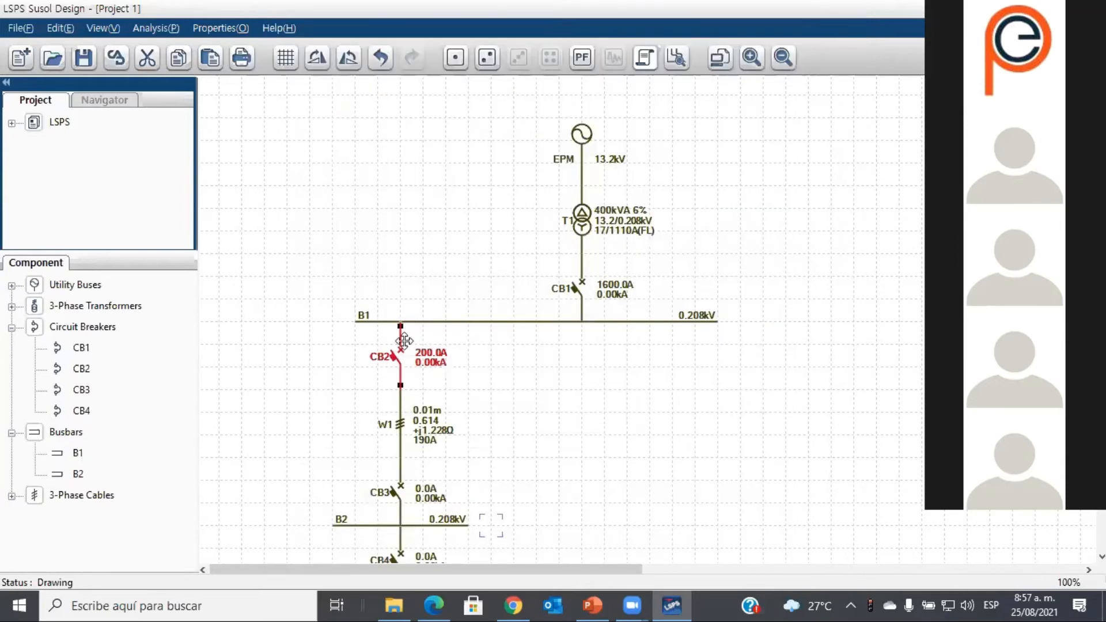
# Step: Configure breaker CB3 below cable W1 with 200 A rated current and type Metasol MCCB Thermal(Fixed)
pyautogui.doubleClick(399, 494)
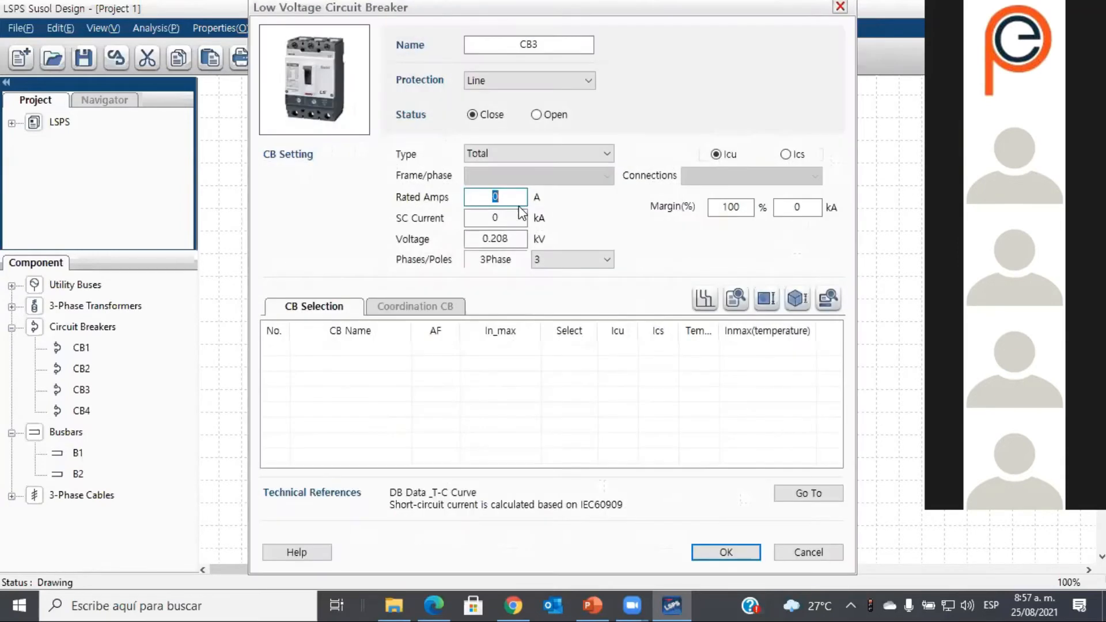
pyautogui.write('200')
pyautogui.click(604, 153)
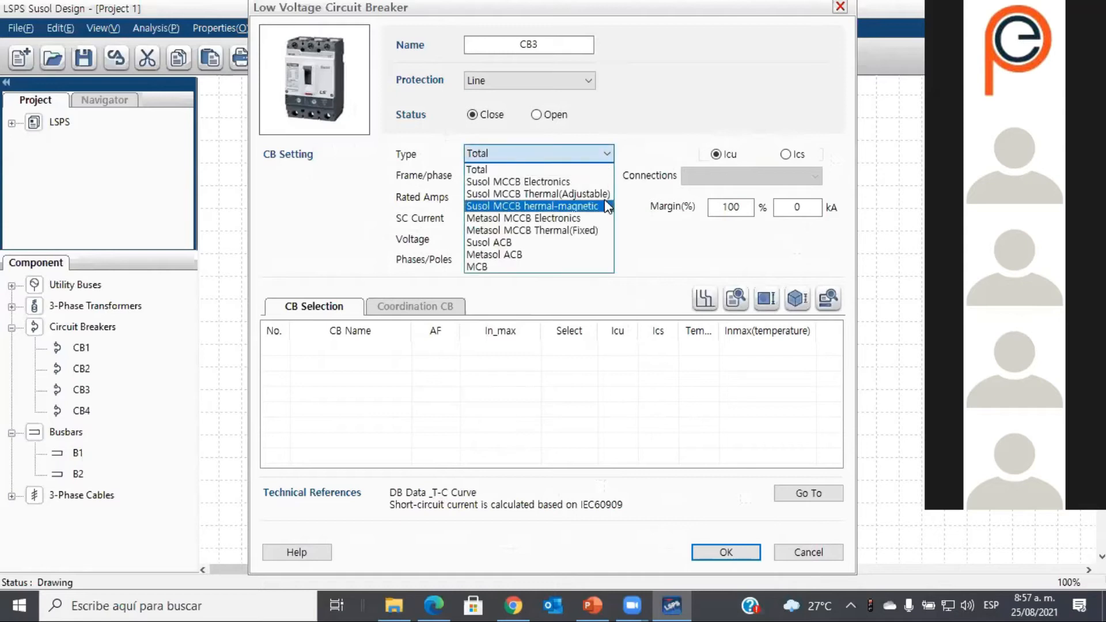
pyautogui.click(597, 231)
pyautogui.click(710, 553)
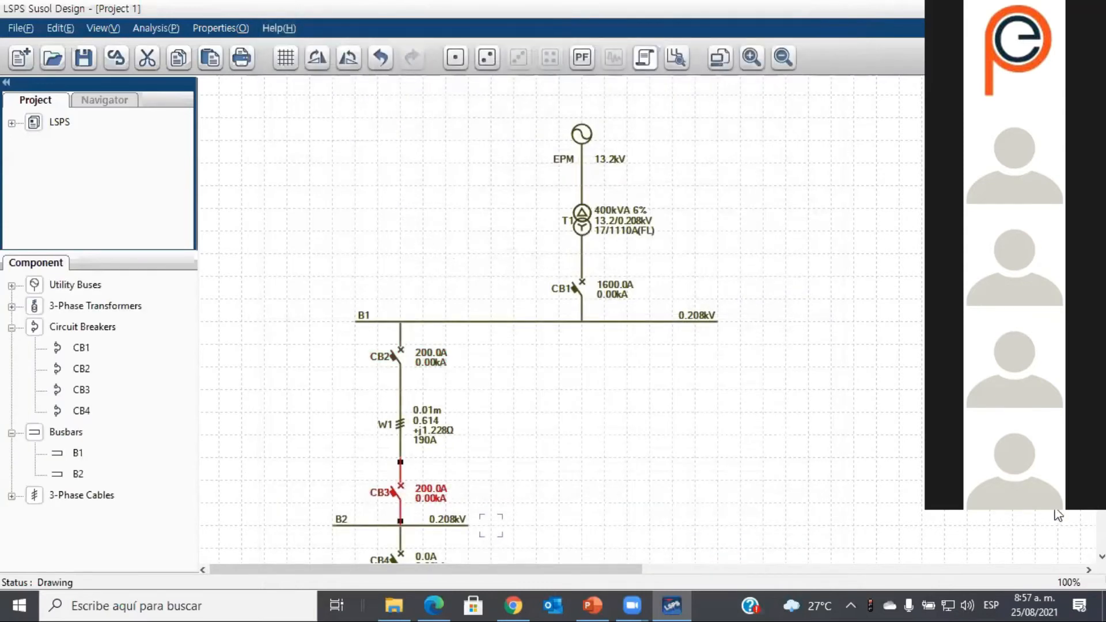
# Step: Configure breaker CB4 below busbar B2 with 50 A rated current and type Metasol MCCB Thermal(Fixed)
pyautogui.scroll(-1, 610, 519)
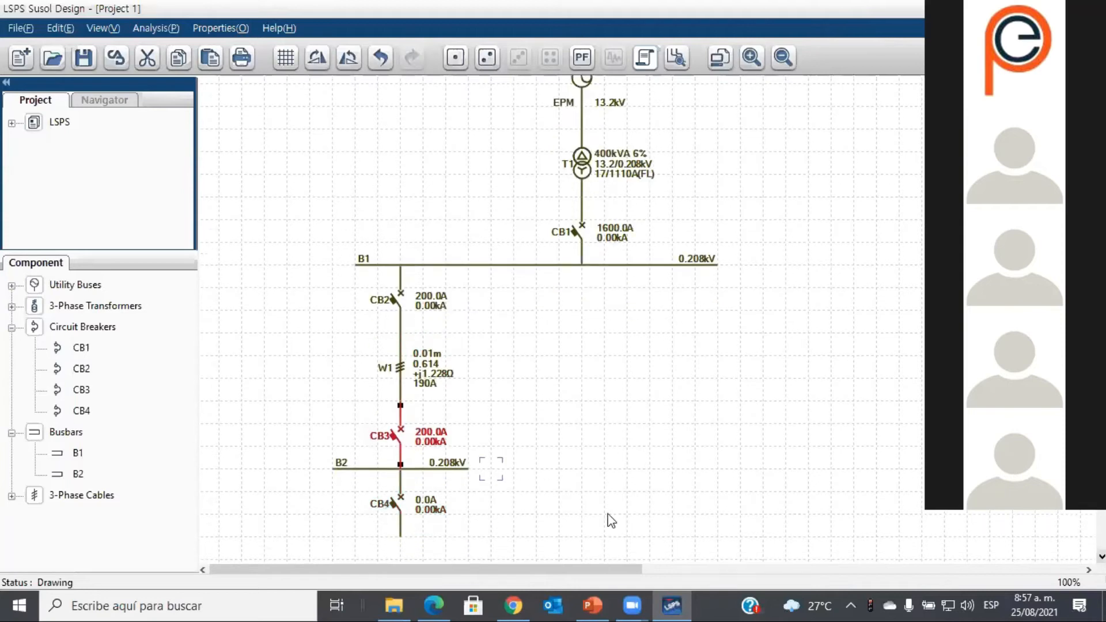
pyautogui.doubleClick(403, 498)
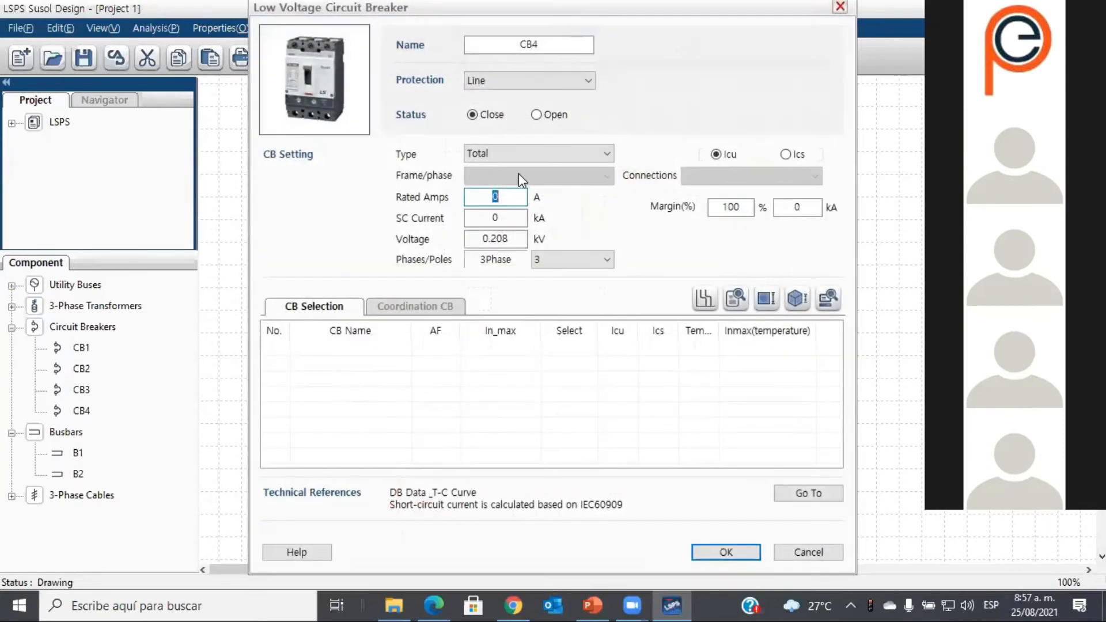
pyautogui.write('0')
pyautogui.click(600, 156)
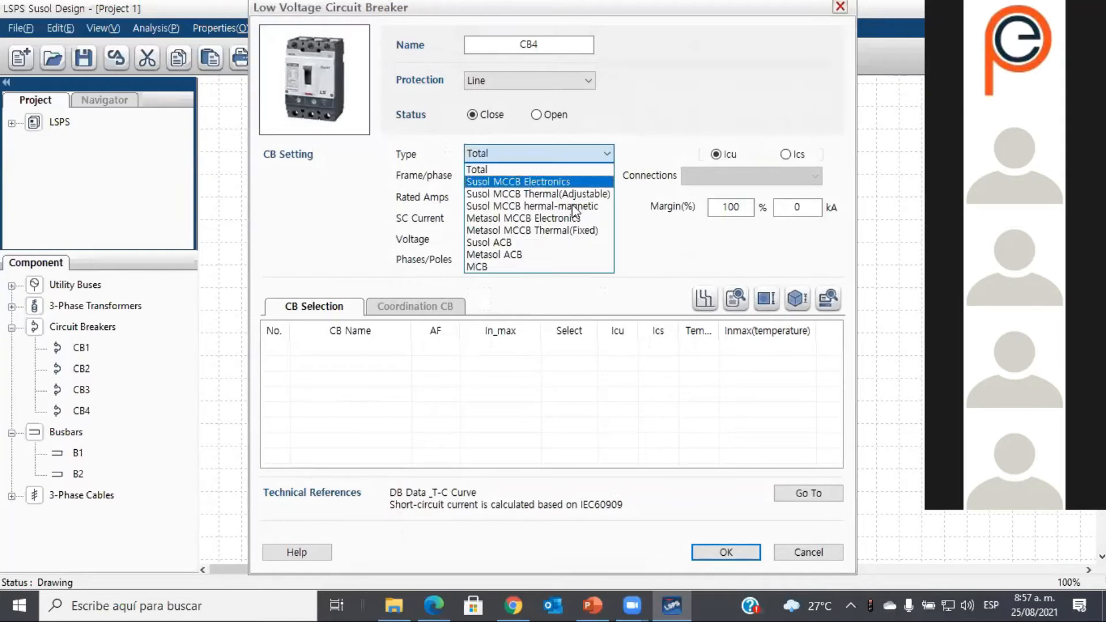
pyautogui.click(573, 232)
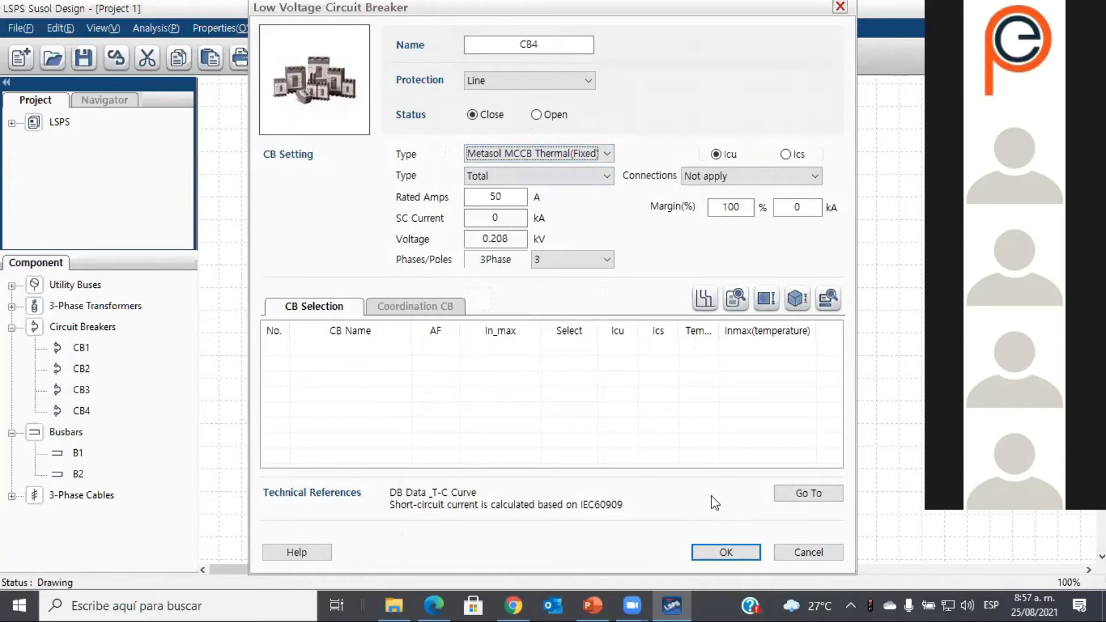
pyautogui.click(728, 554)
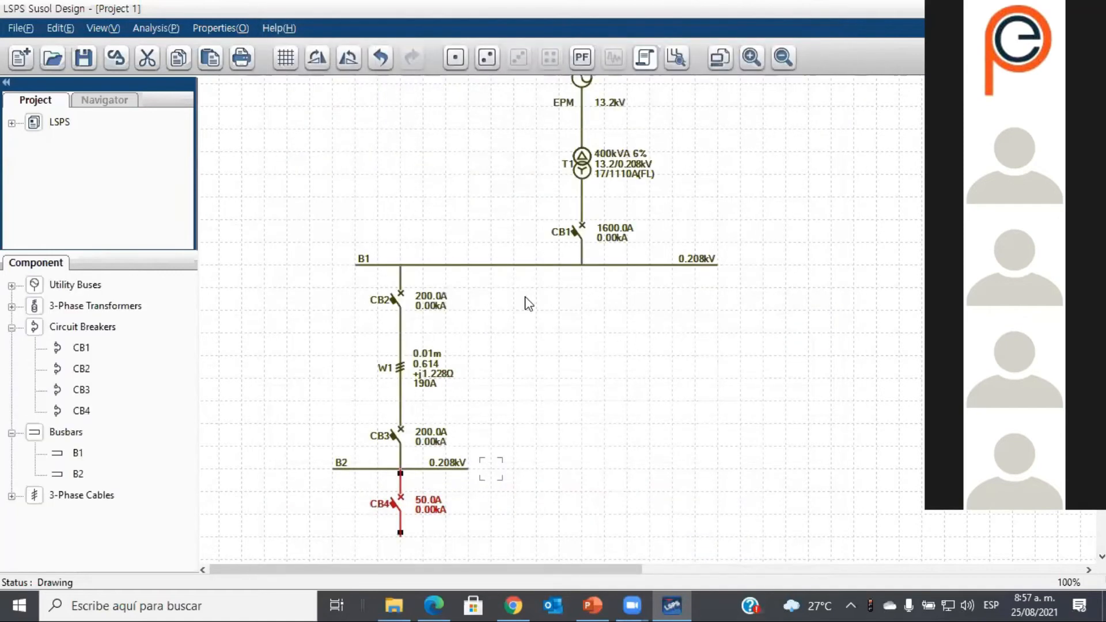
# Step: Set cable W1's length to 10 m and enable the use of the cable database
pyautogui.doubleClick(399, 363)
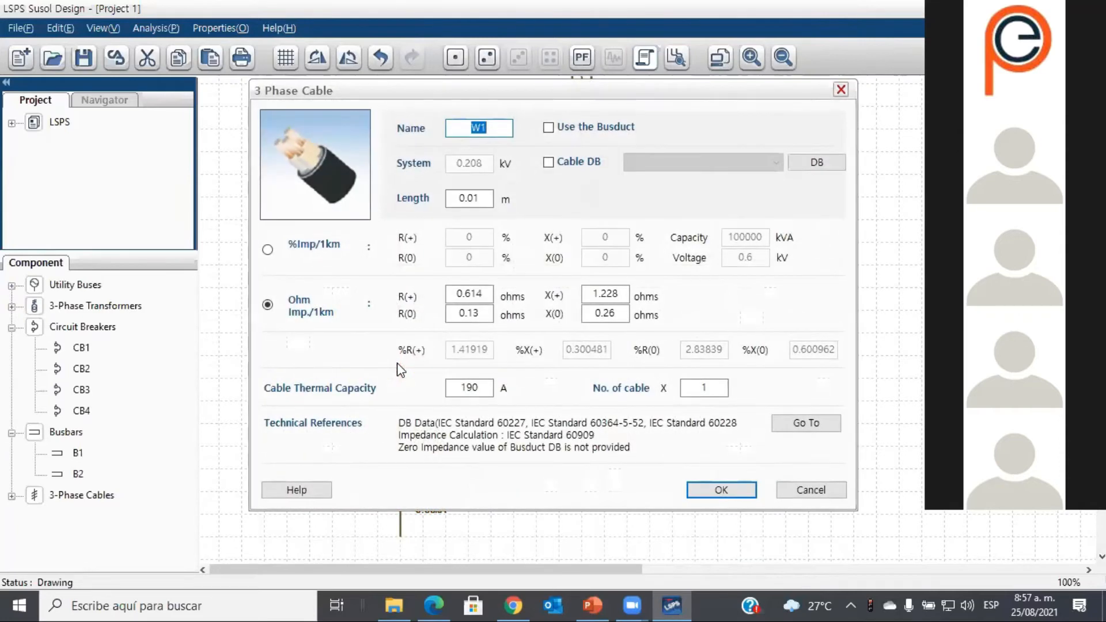
pyautogui.press('Tab')
pyautogui.write('10')
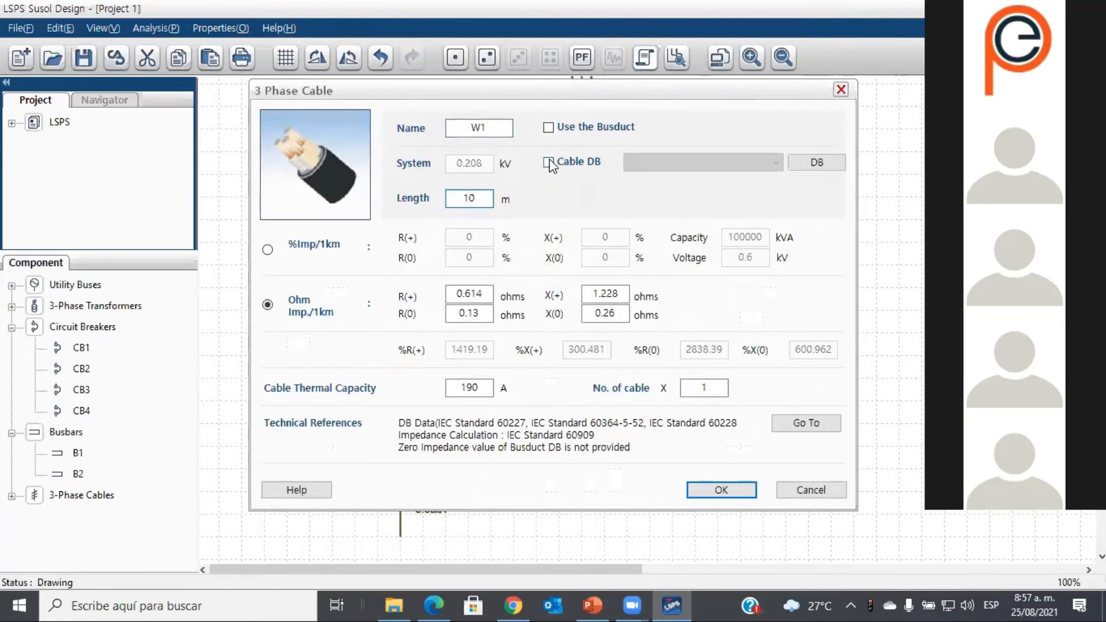
pyautogui.click(549, 162)
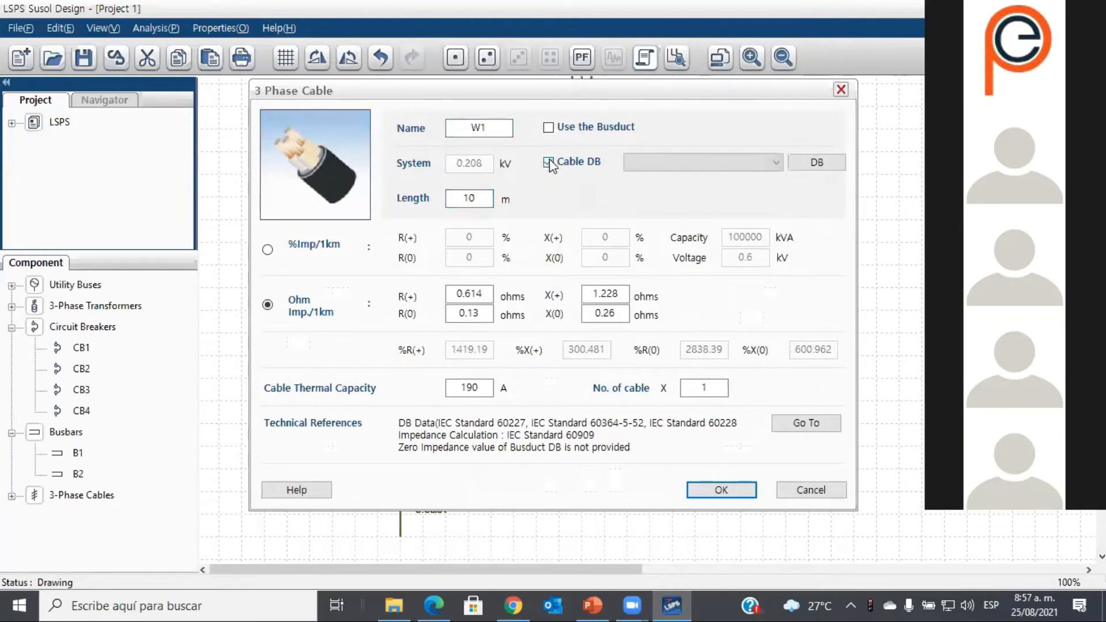
# Step: Assign the CV 50㎟ 1 Core(Air) cable from the database to W1 and accept the settings
pyautogui.click(742, 163)
pyautogui.click(748, 175)
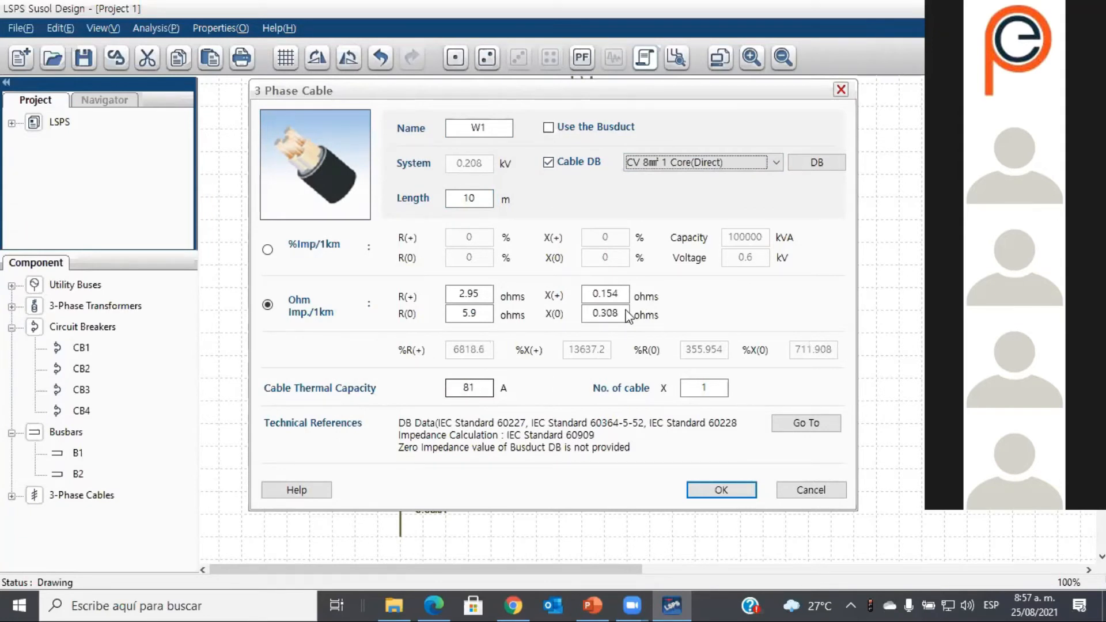
pyautogui.click(769, 166)
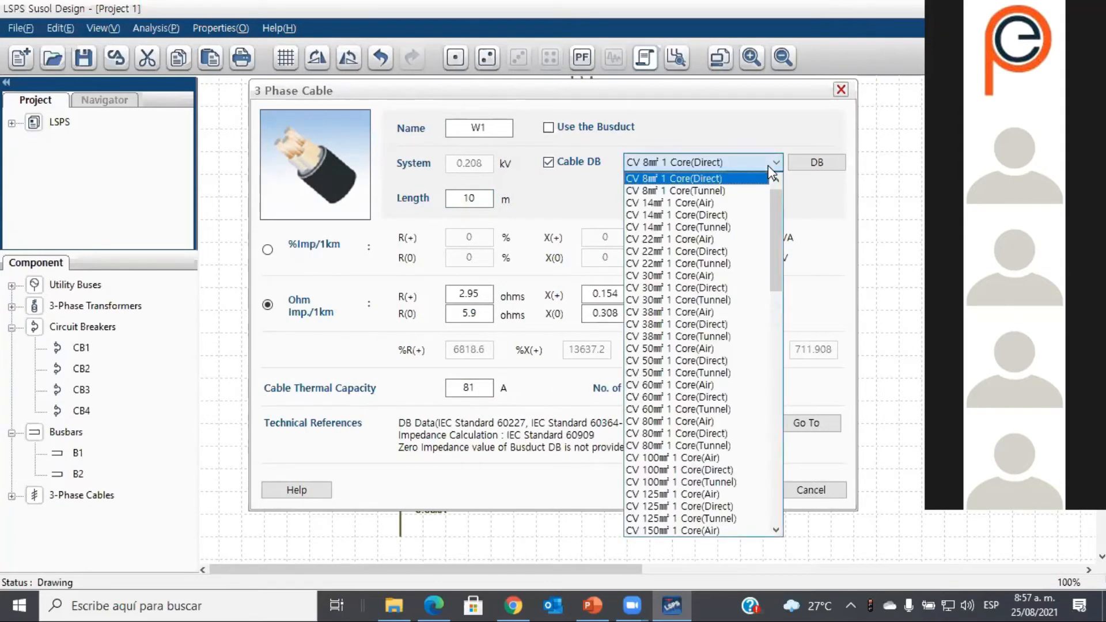
pyautogui.press('Down')
pyautogui.press('Down')
pyautogui.press('Down')
pyautogui.press('Down')
pyautogui.press('Down')
pyautogui.press('Down')
pyautogui.press('Down')
pyautogui.press('Down')
pyautogui.press('Down')
pyautogui.press('Down')
pyautogui.press('Down')
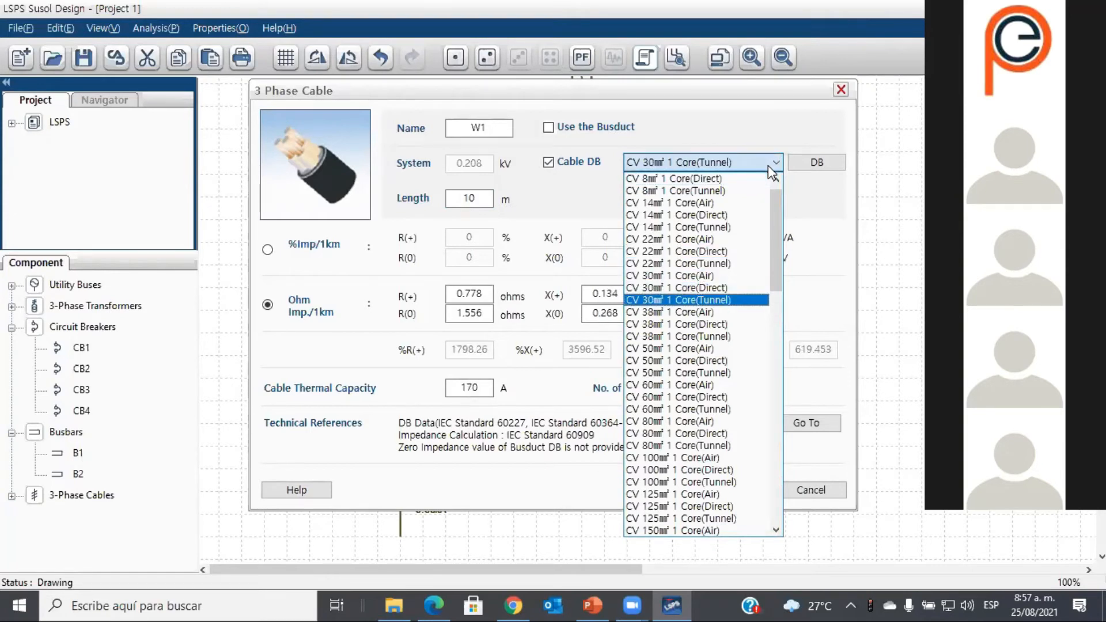
pyautogui.press('Down')
pyautogui.press('Down')
pyautogui.press('Down')
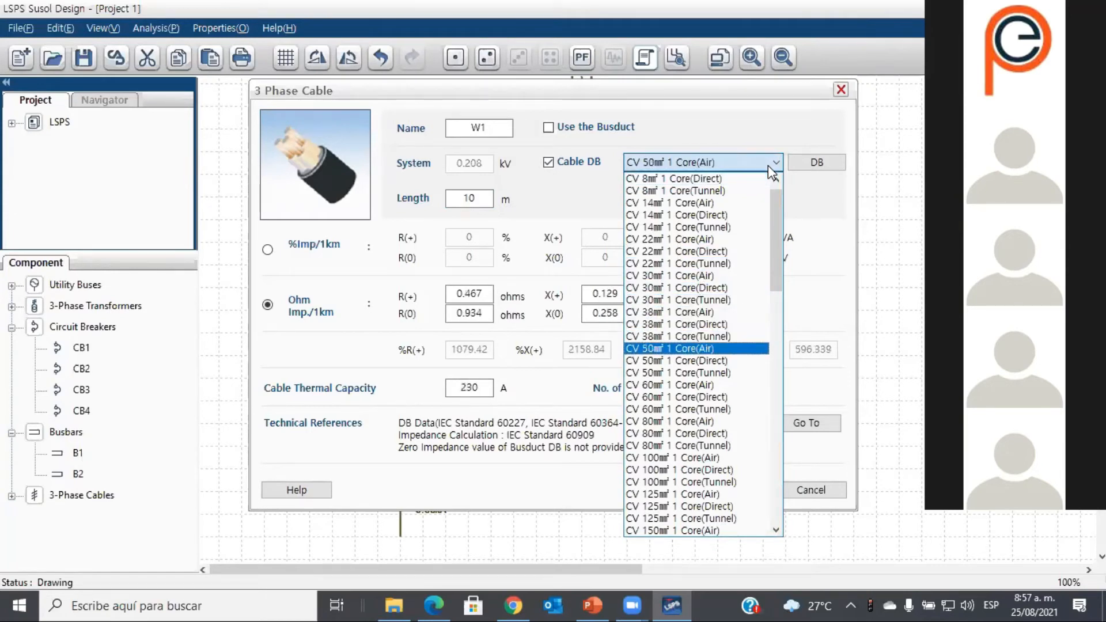
pyautogui.click(720, 349)
pyautogui.click(714, 493)
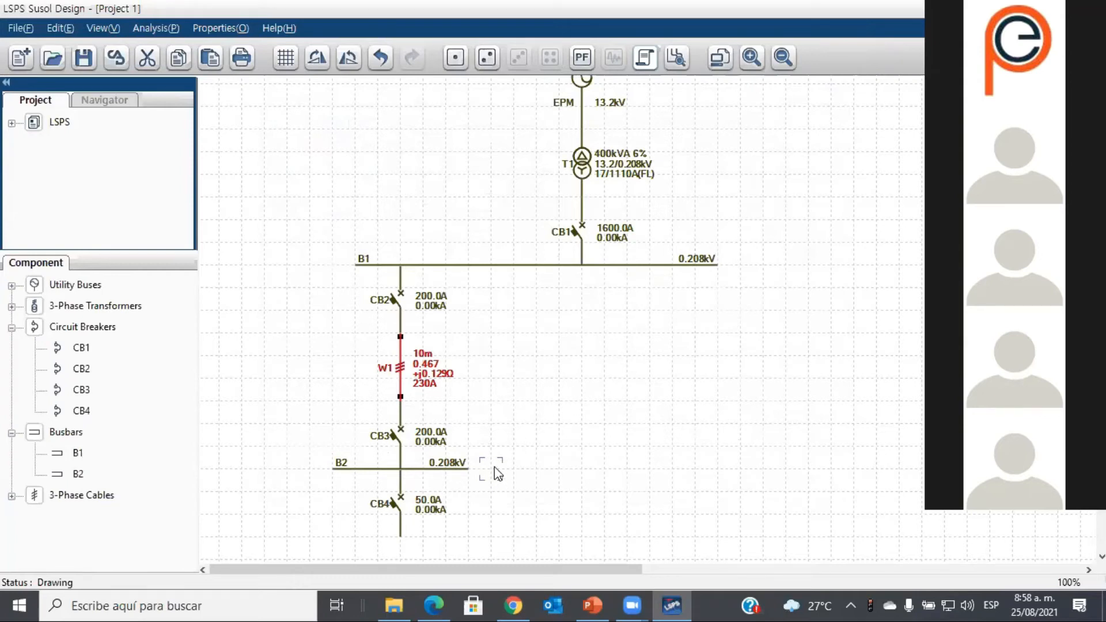
# Step: Duplicate the feeder branch with CB2, W1, CB3, B2 and CB4 onto the free end of busbar B1
pyautogui.moveTo(480, 536); pyautogui.dragTo(342, 286)
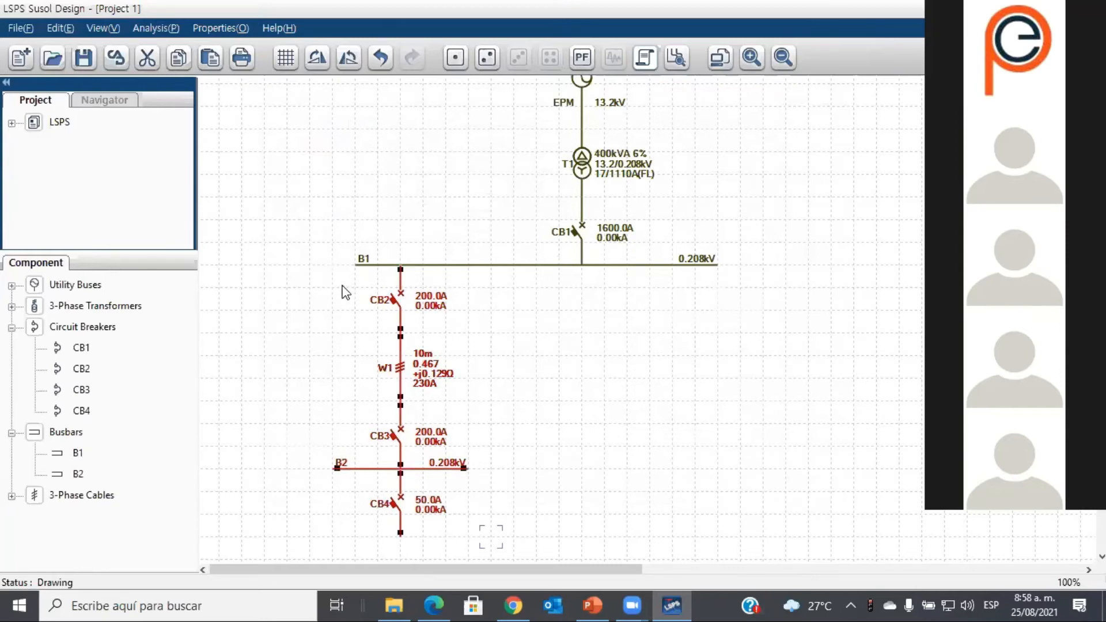
pyautogui.click(536, 475)
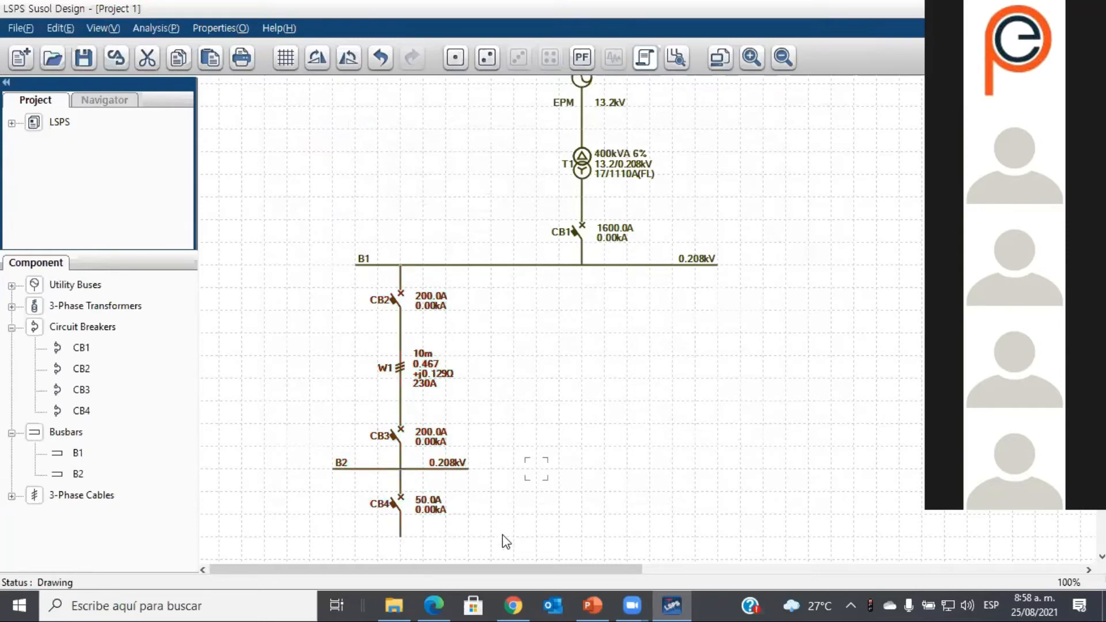
pyautogui.moveTo(338, 458); pyautogui.dragTo(313, 299)
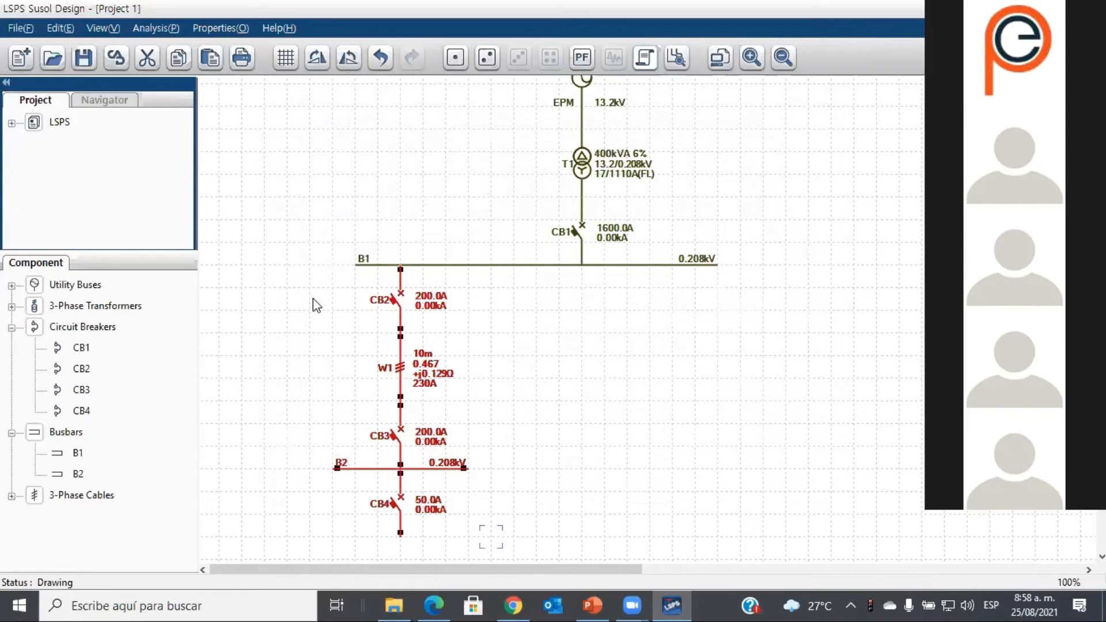
pyautogui.click(630, 277)
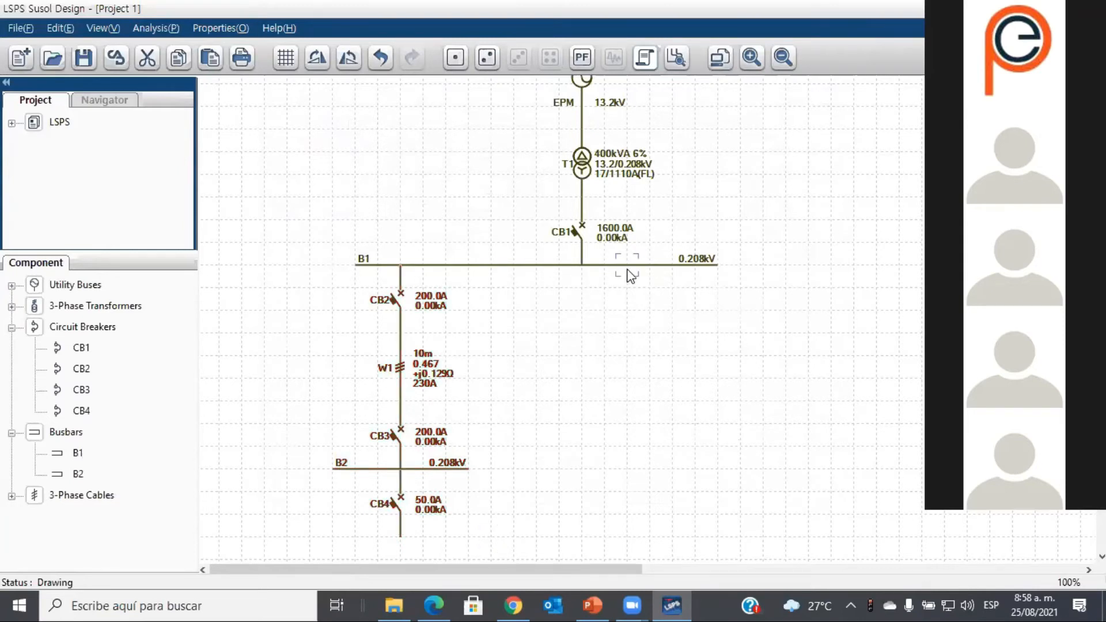
pyautogui.hotkey('ctrl', 'v')
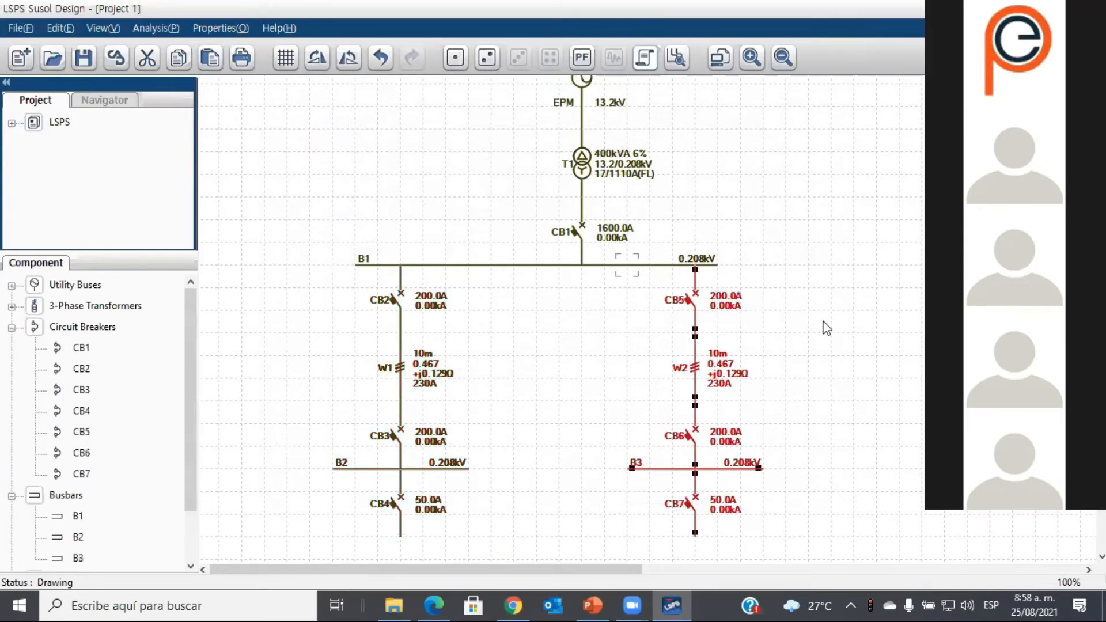
pyautogui.click(831, 355)
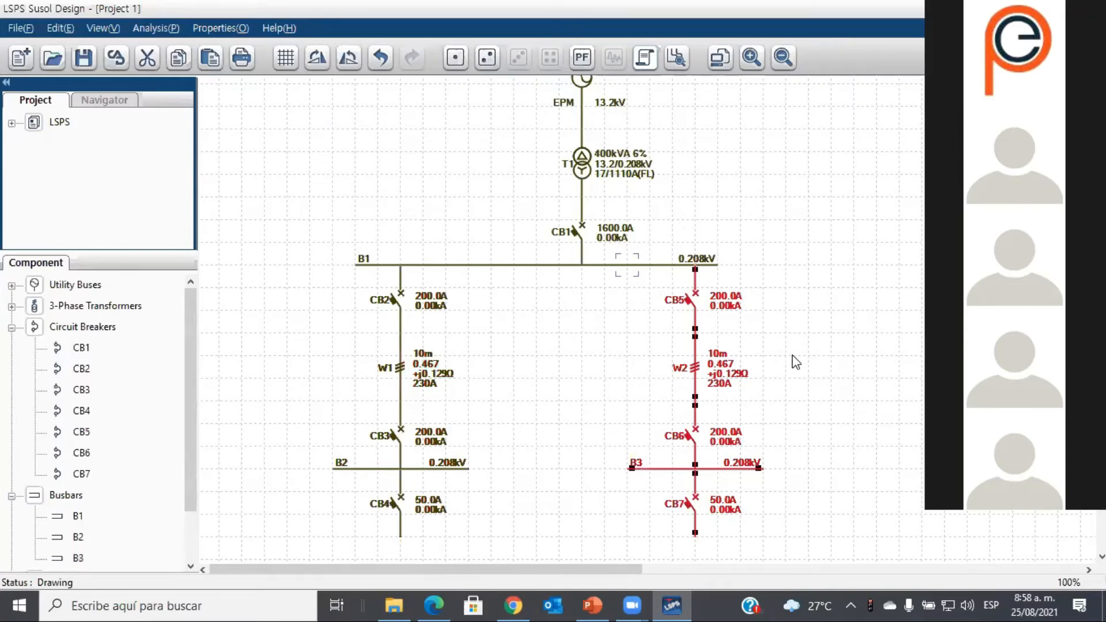
# Step: Set the length of cable W2 in the copied feeder branch to 50 m
pyautogui.doubleClick(696, 365)
pyautogui.doubleClick(454, 198)
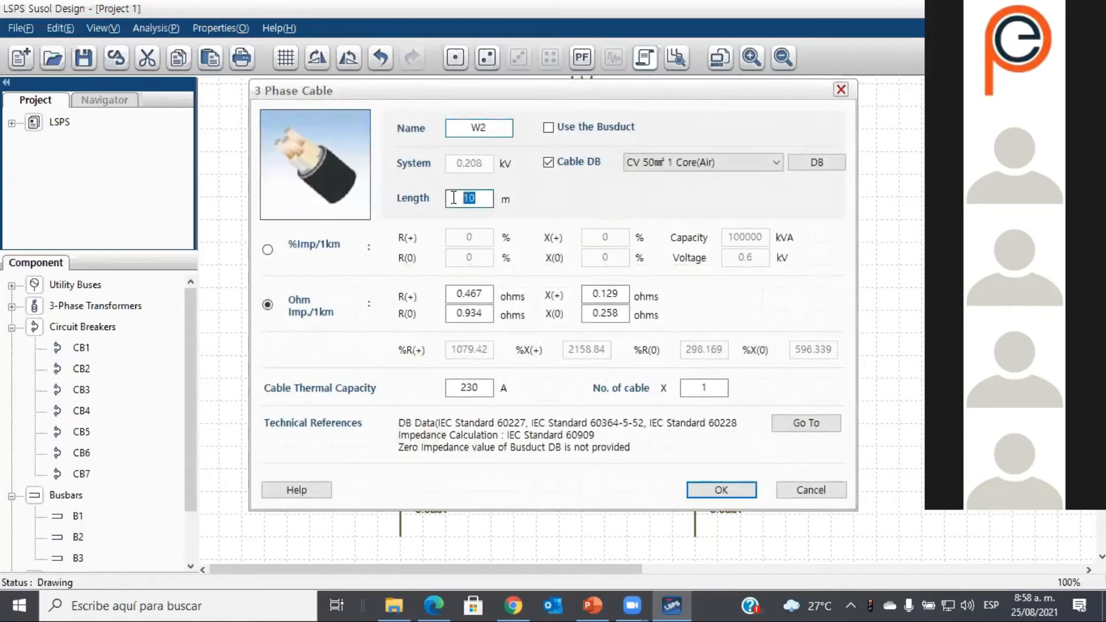
pyautogui.write('50')
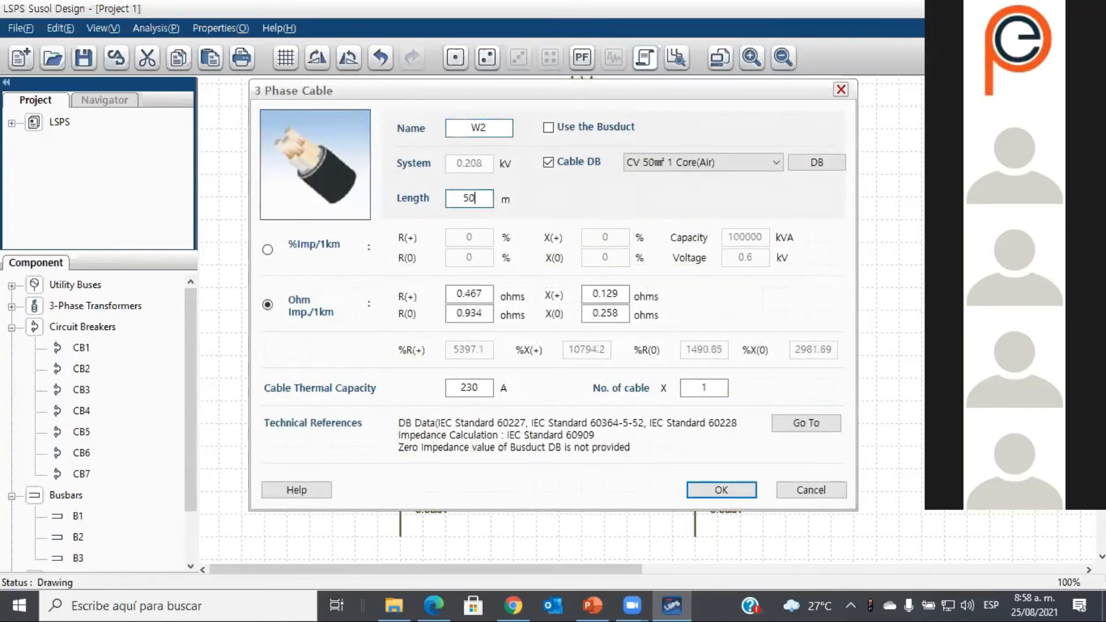
pyautogui.click(720, 490)
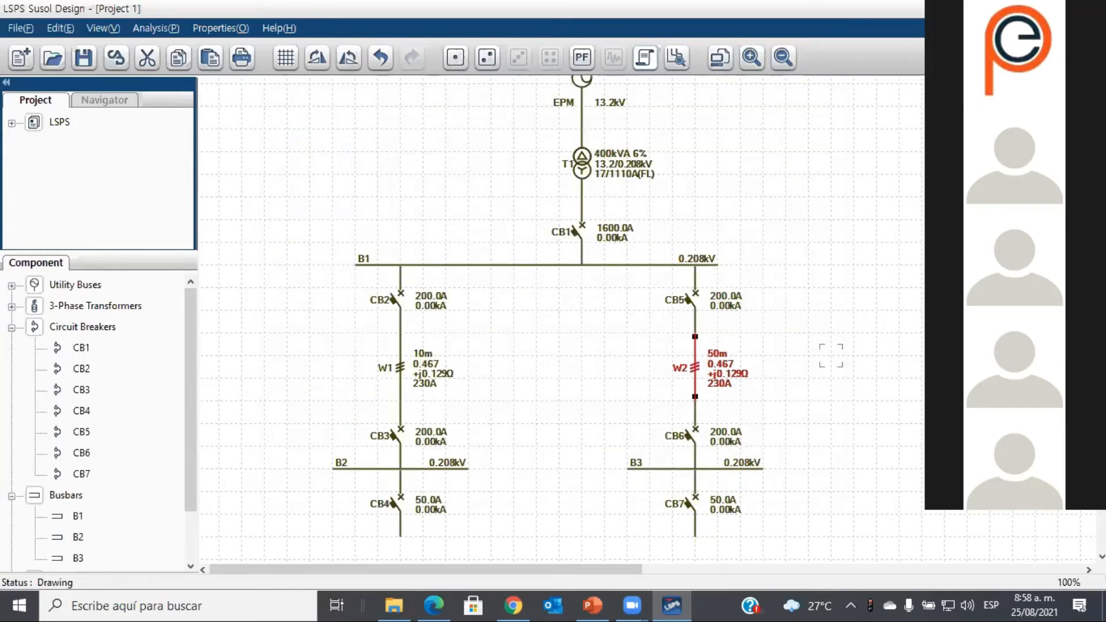
# Step: Run the short-circuit calculation for the diagram and the automatic circuit breaker selection, and review the selected breakers
pyautogui.scroll(2, 559, 322)
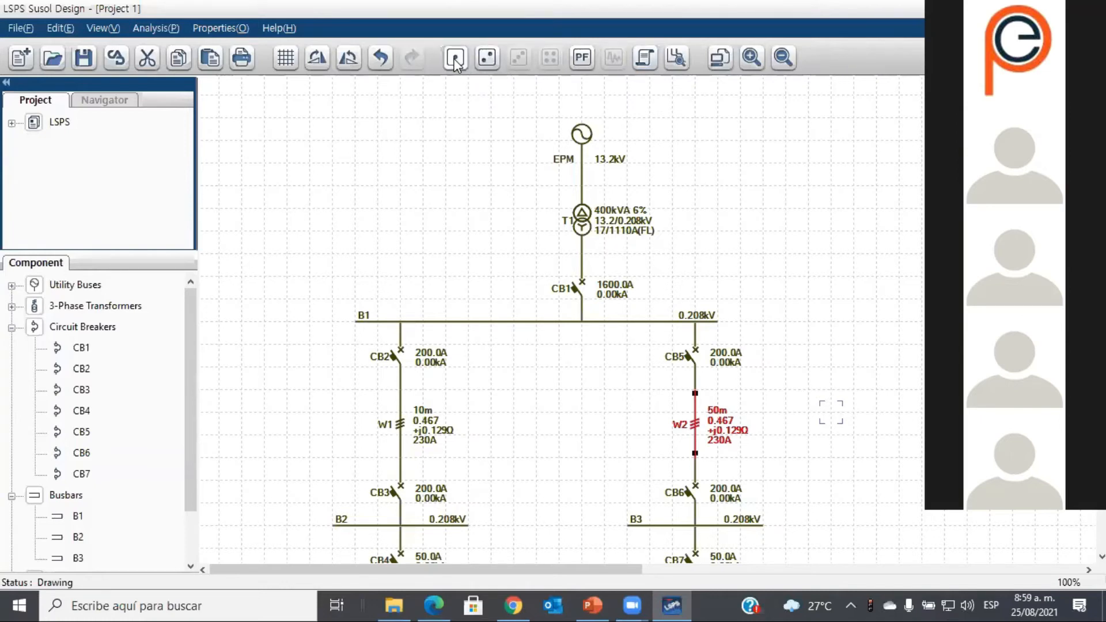
pyautogui.click(487, 58)
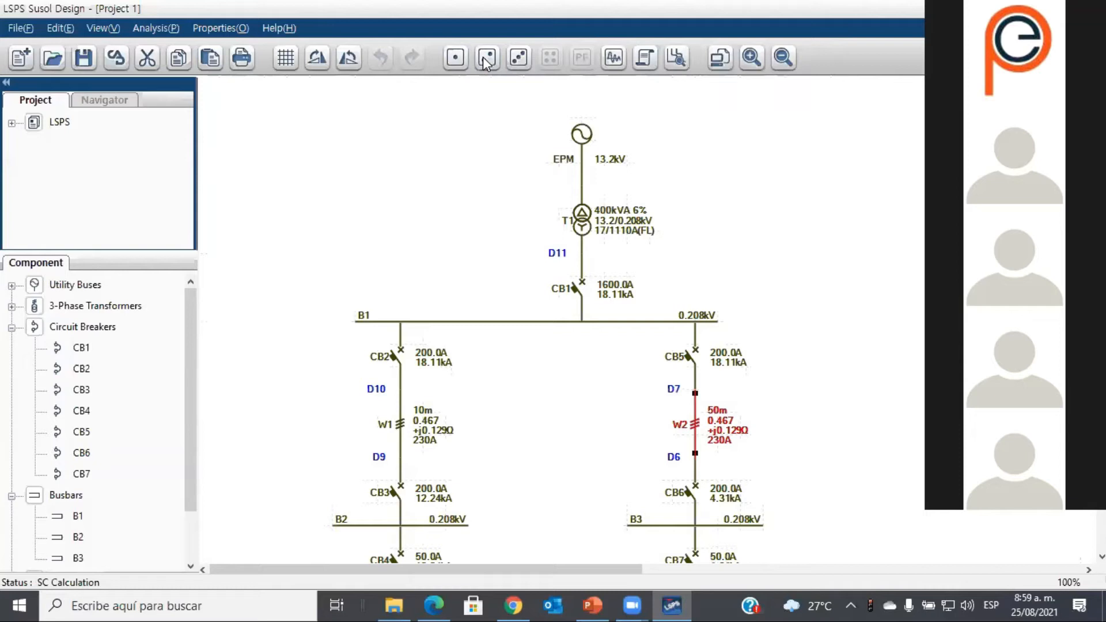
pyautogui.click(518, 57)
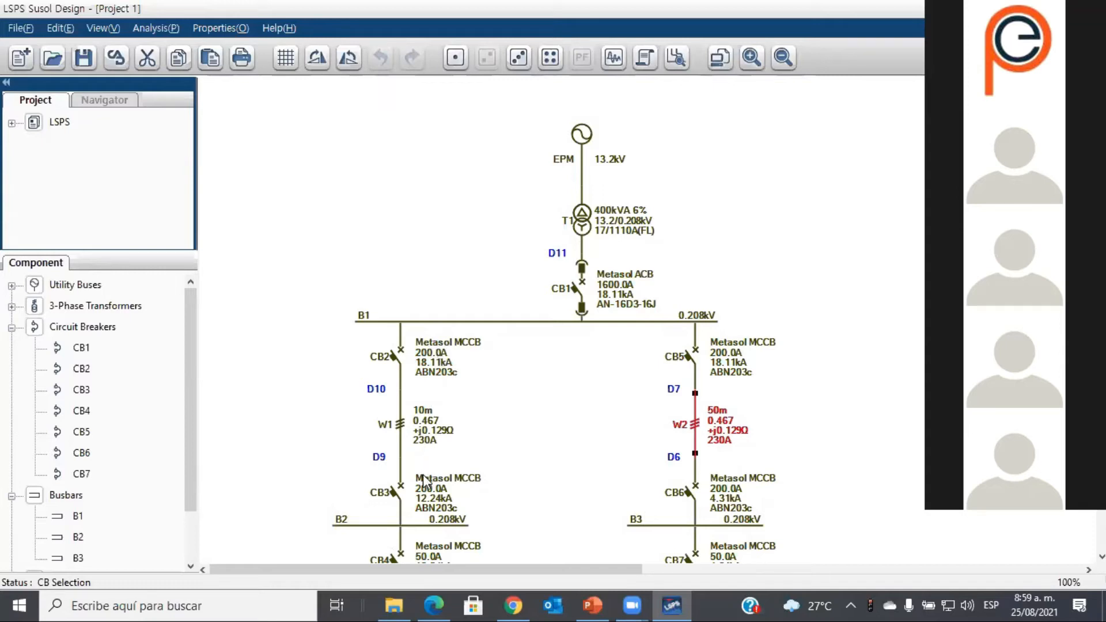
pyautogui.scroll(-2, 424, 484)
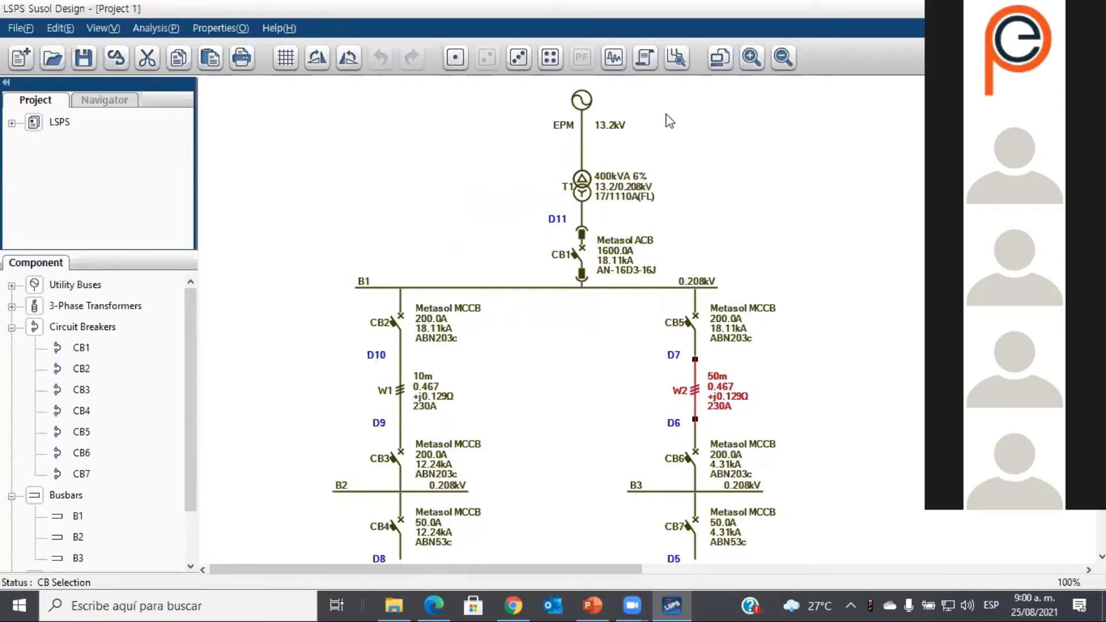
# Step: Consult the Susol Design help contents on the program's main menu and close the help
pyautogui.click(279, 28)
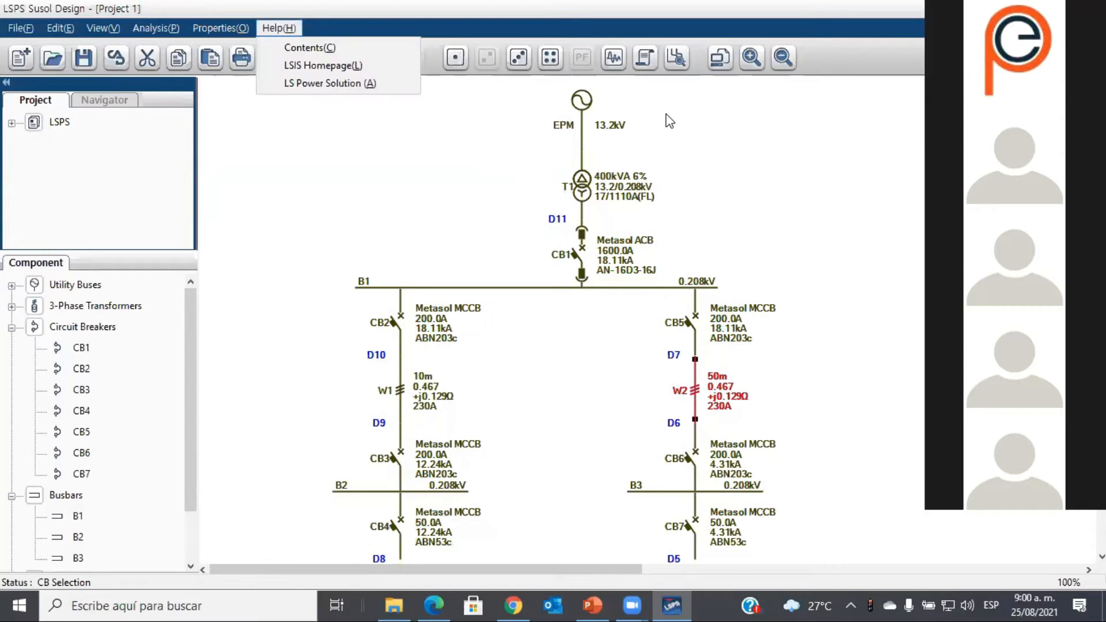
pyautogui.click(301, 49)
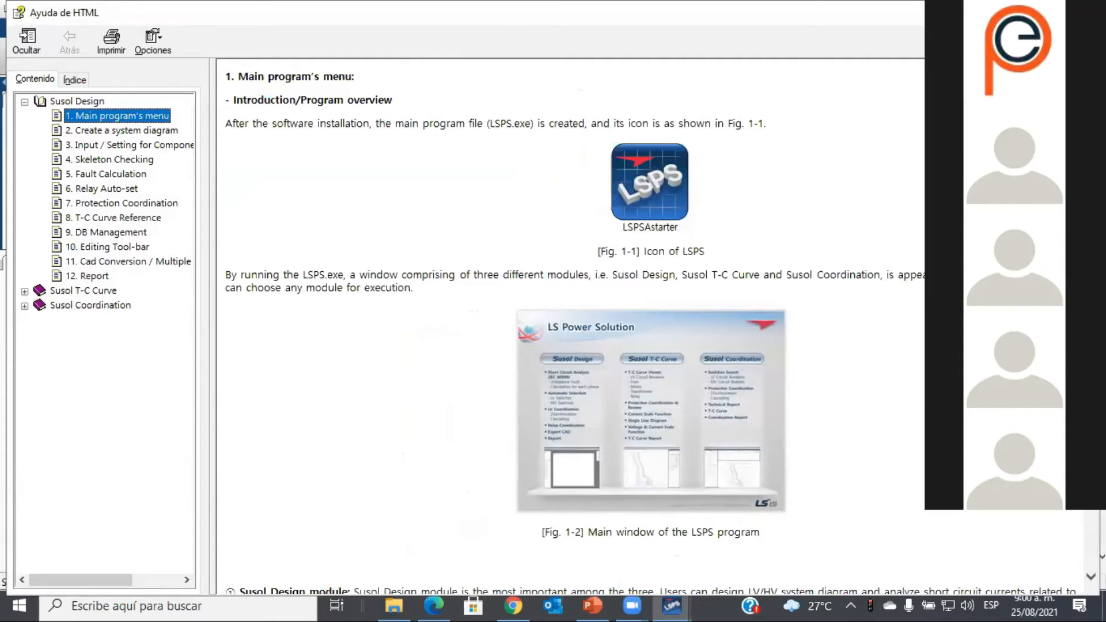
pyautogui.click(1082, 12)
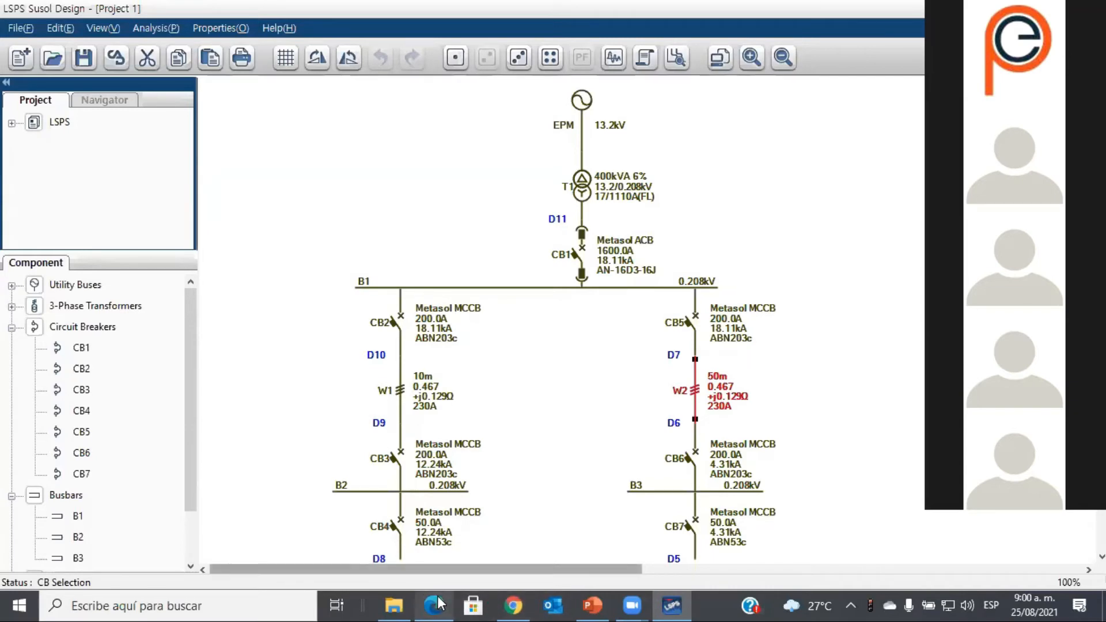
# Step: Switch to the price list PDF in Edge and check the entry for breaker ABN53c 3P50A
pyautogui.moveTo(441, 603)
pyautogui.click(439, 562)
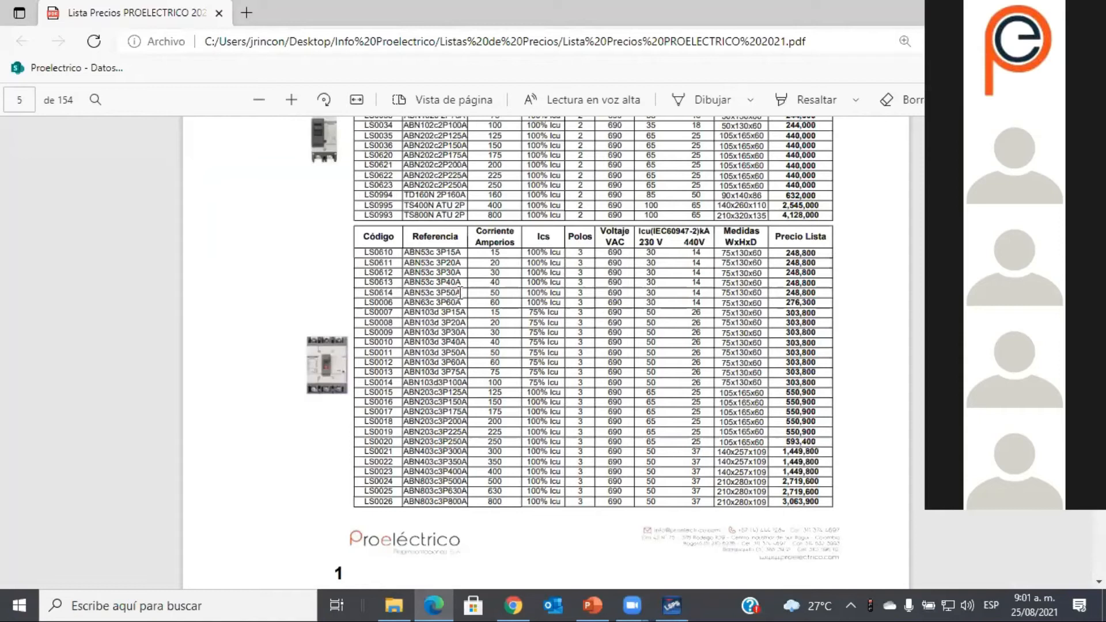
pyautogui.moveTo(463, 293); pyautogui.dragTo(362, 294)
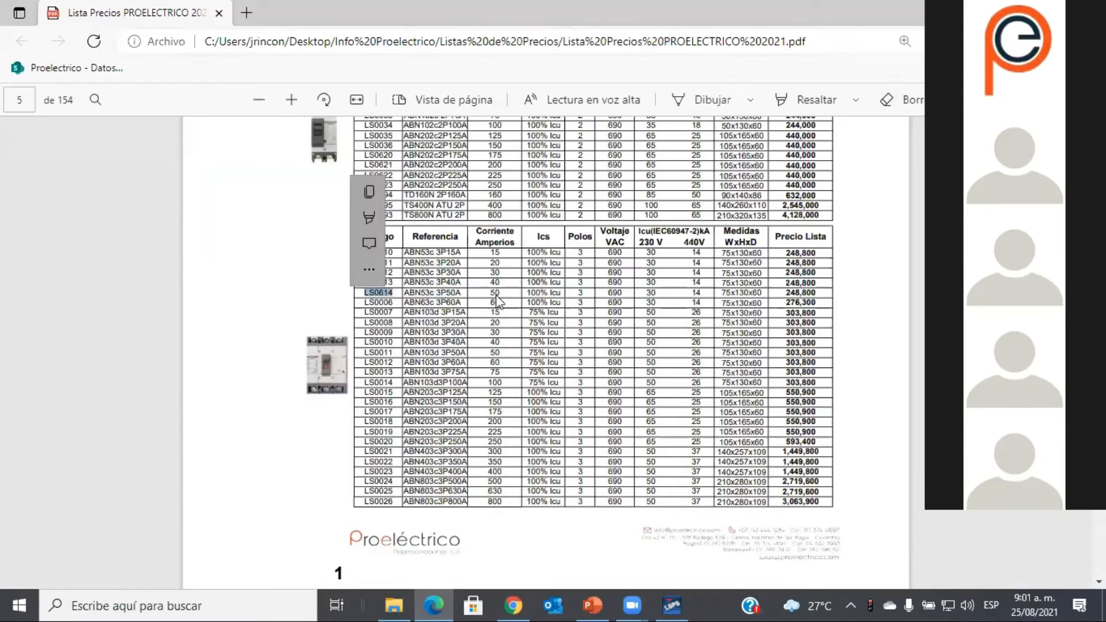
pyautogui.click(507, 296)
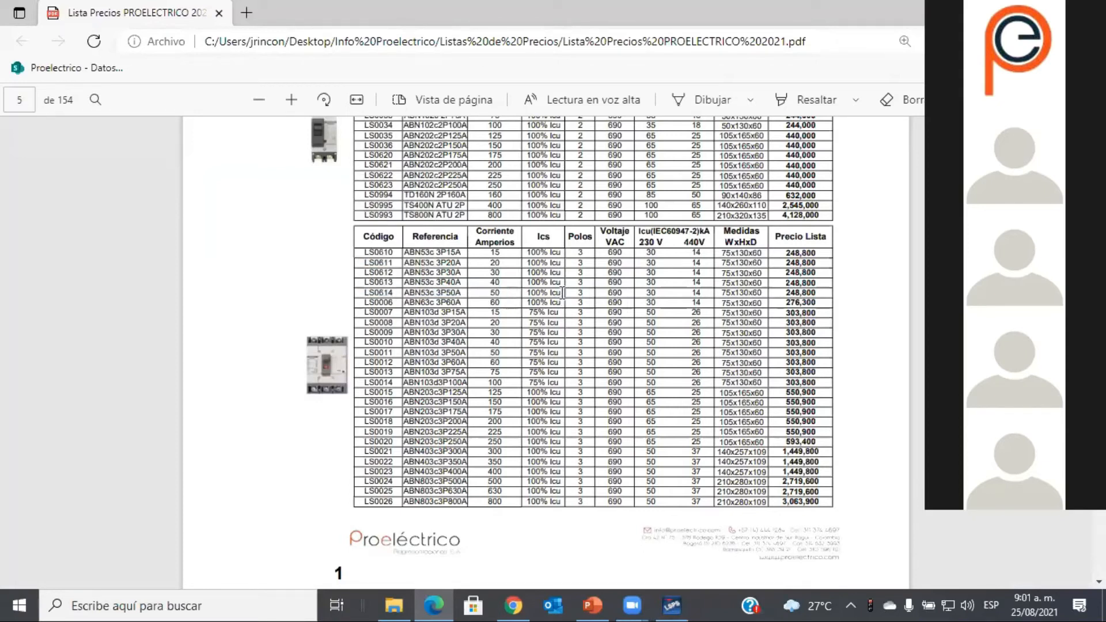
# Step: Check the Ics, 230 V breaking capacity, dimensions and list price of breaker ABN53c 3P50A in the price list
pyautogui.moveTo(557, 291); pyautogui.dragTo(528, 294)
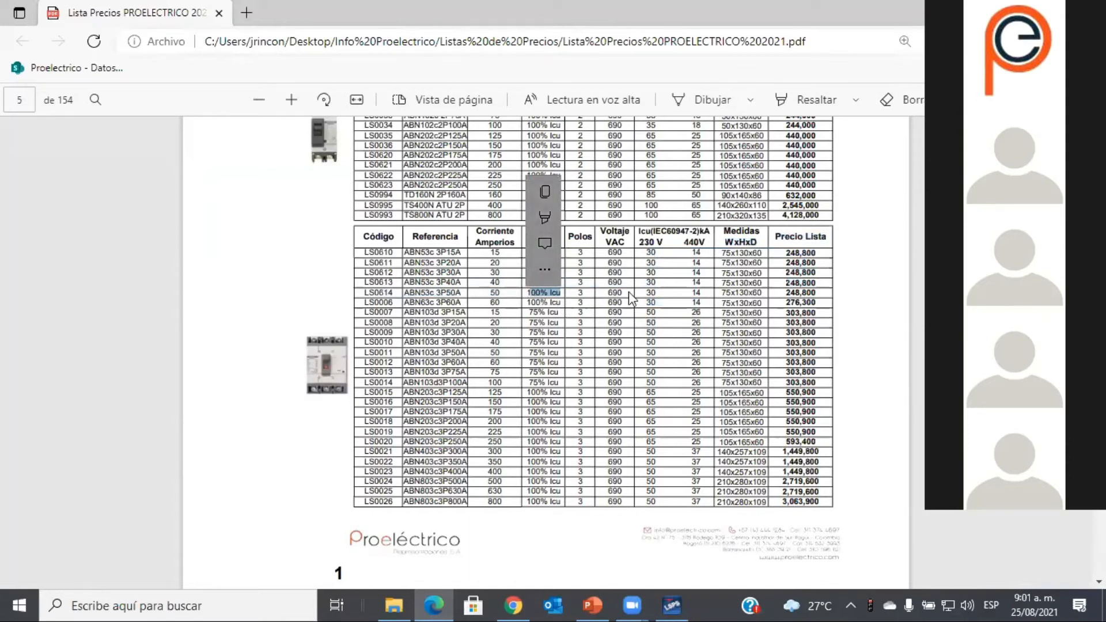
pyautogui.doubleClick(651, 292)
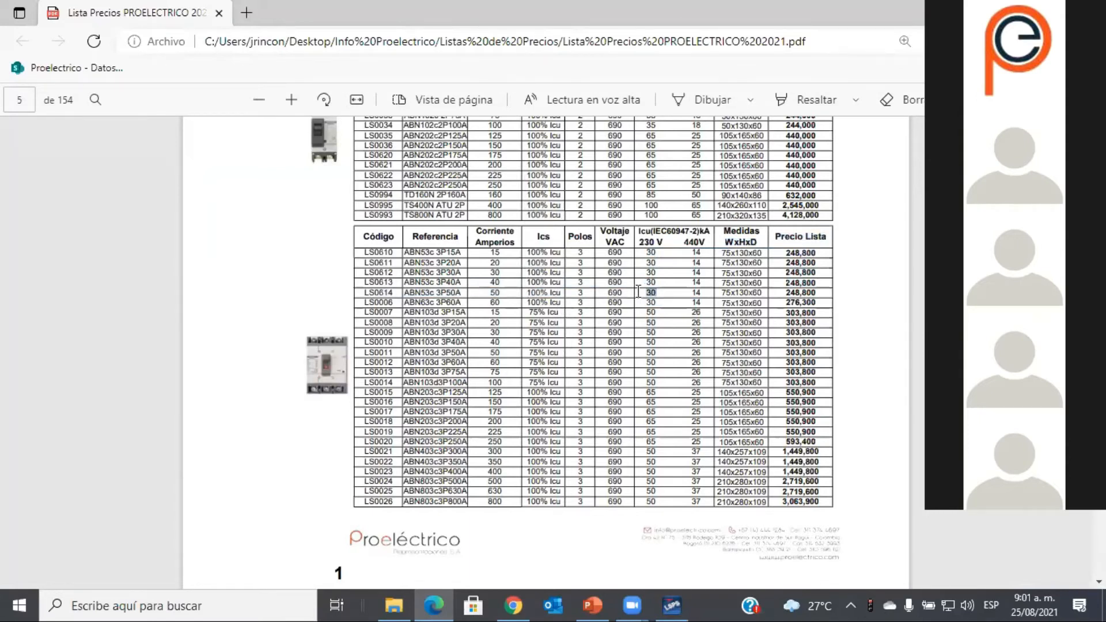
pyautogui.click(768, 288)
pyautogui.moveTo(767, 292); pyautogui.dragTo(725, 293)
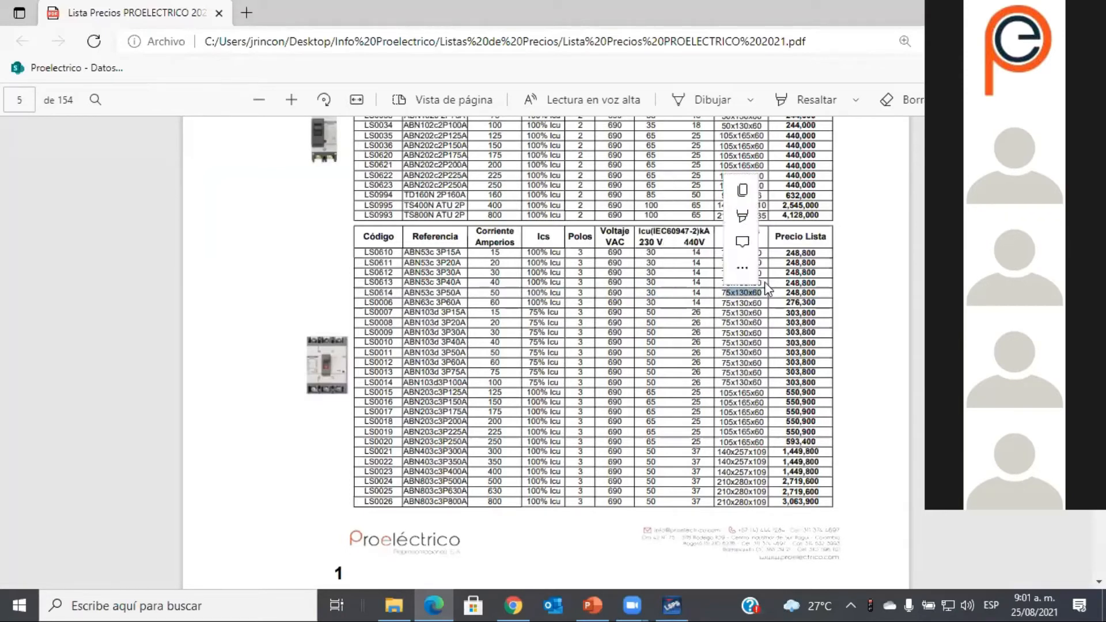
pyautogui.moveTo(825, 293); pyautogui.dragTo(785, 294)
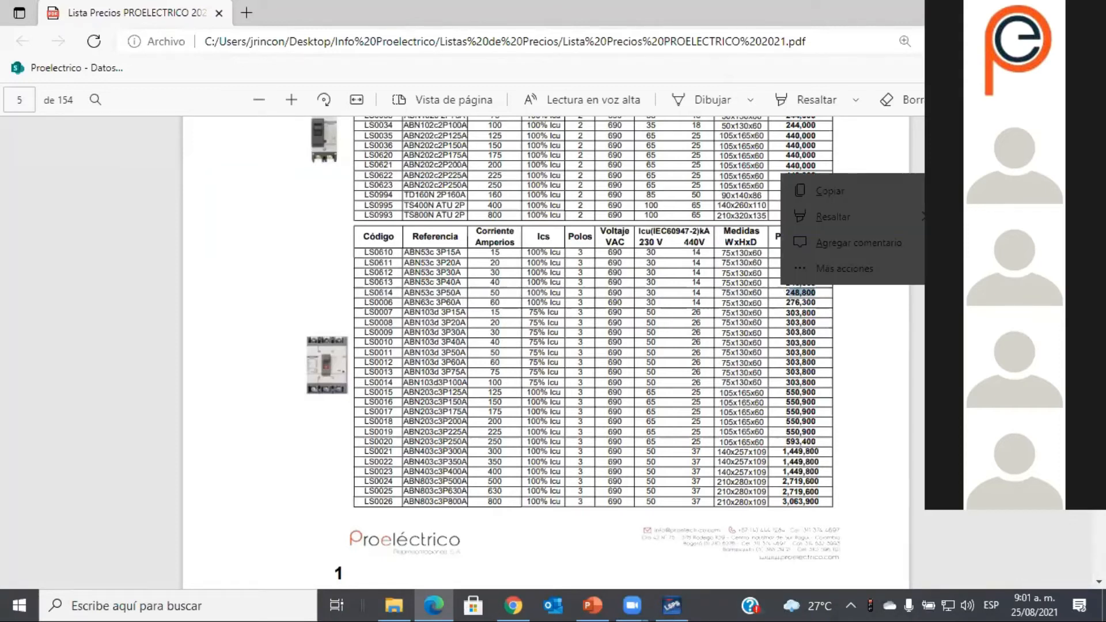
# Step: Look up breaker ABN203c 3P200A in the price list and check its breaking capacity at 440 V
pyautogui.scroll(5, 553, 352)
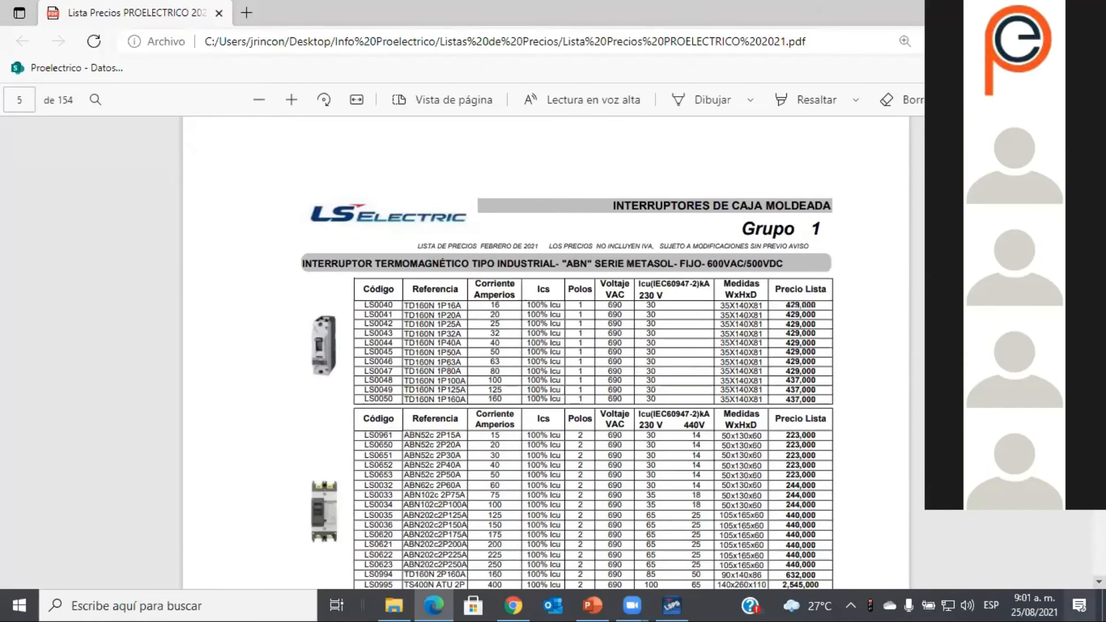
pyautogui.scroll(-3, 553, 352)
pyautogui.scroll(-2, 553, 351)
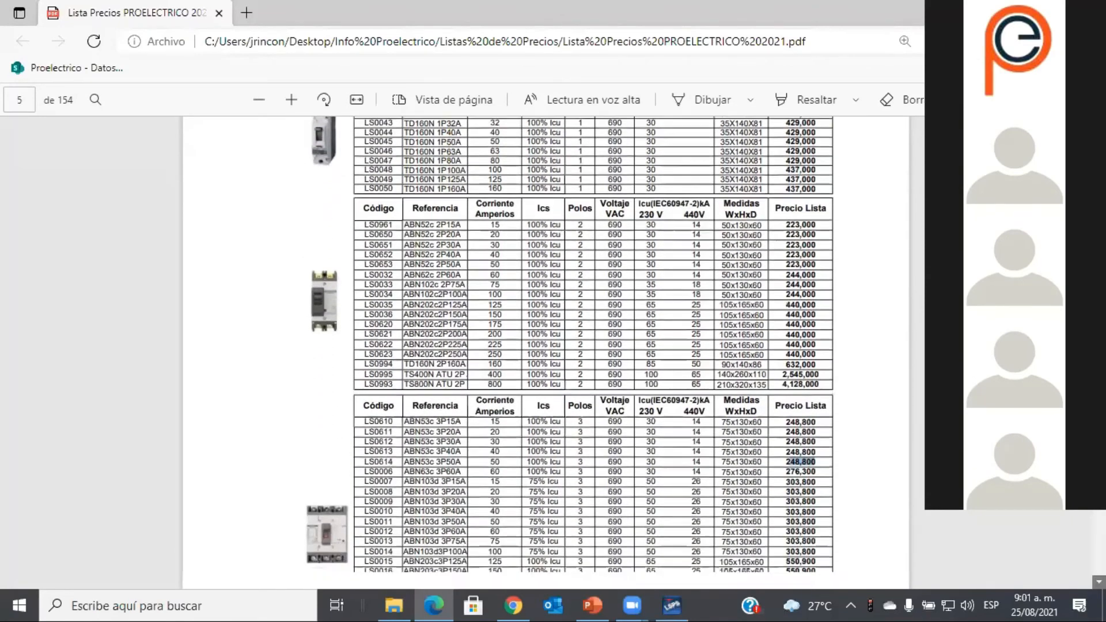
pyautogui.scroll(-1, 641, 406)
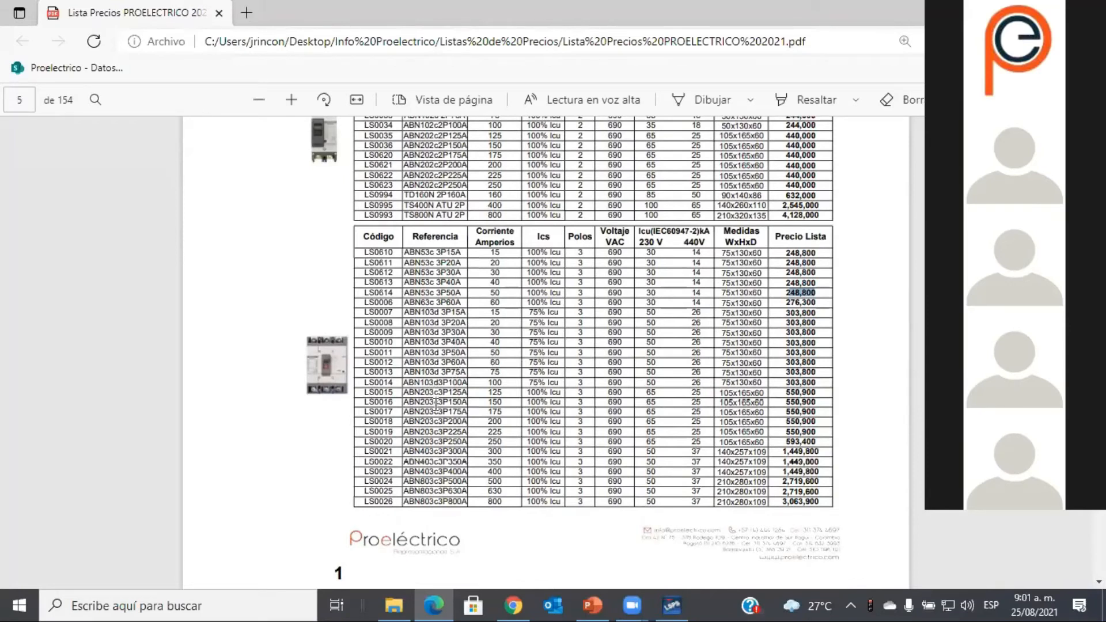
pyautogui.moveTo(466, 422); pyautogui.dragTo(403, 422)
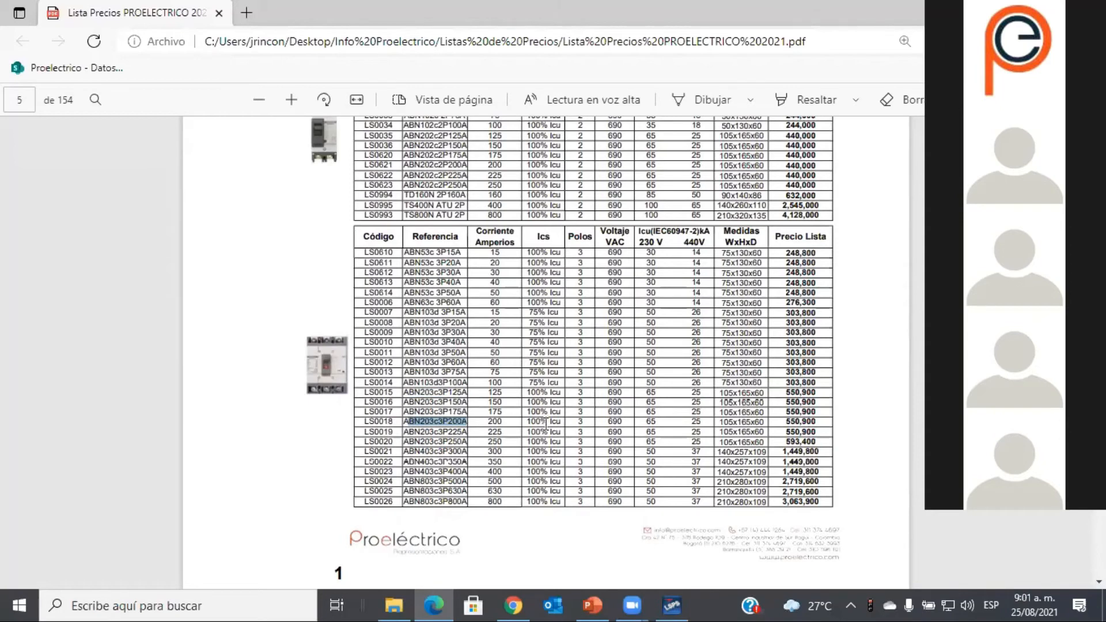
pyautogui.moveTo(650, 425); pyautogui.dragTo(708, 432)
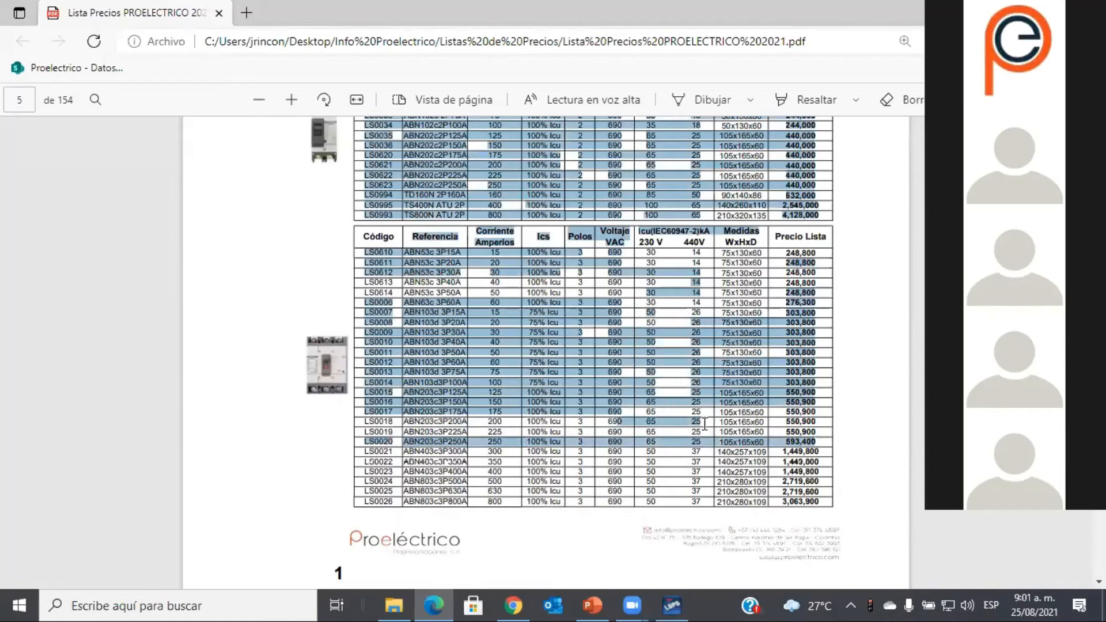
pyautogui.click(704, 427)
pyautogui.moveTo(692, 422); pyautogui.dragTo(696, 423)
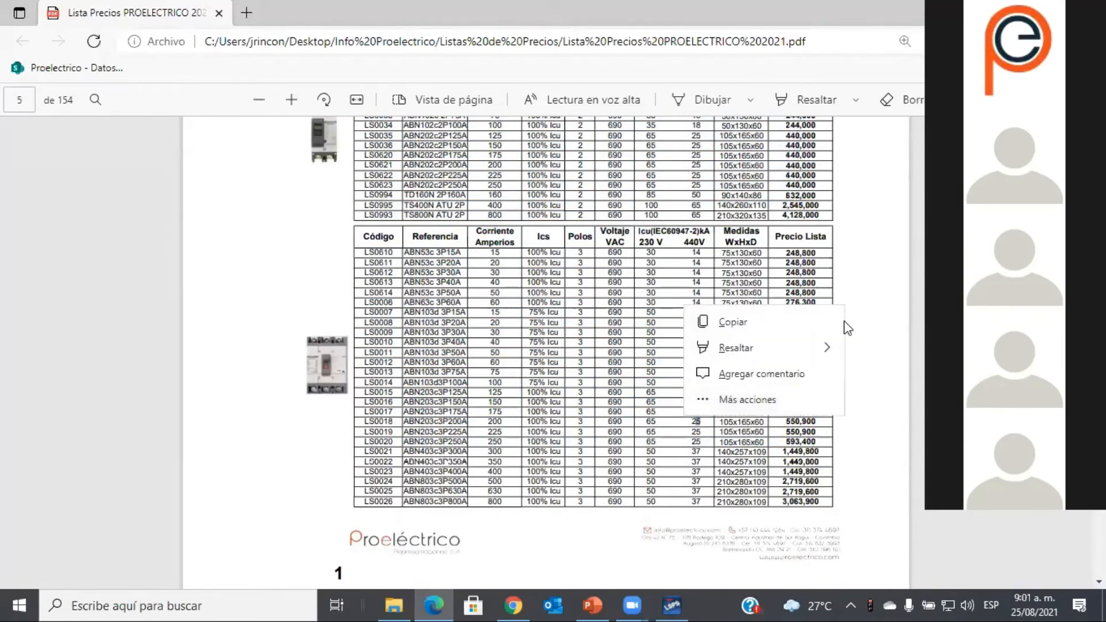
pyautogui.scroll(5, 697, 423)
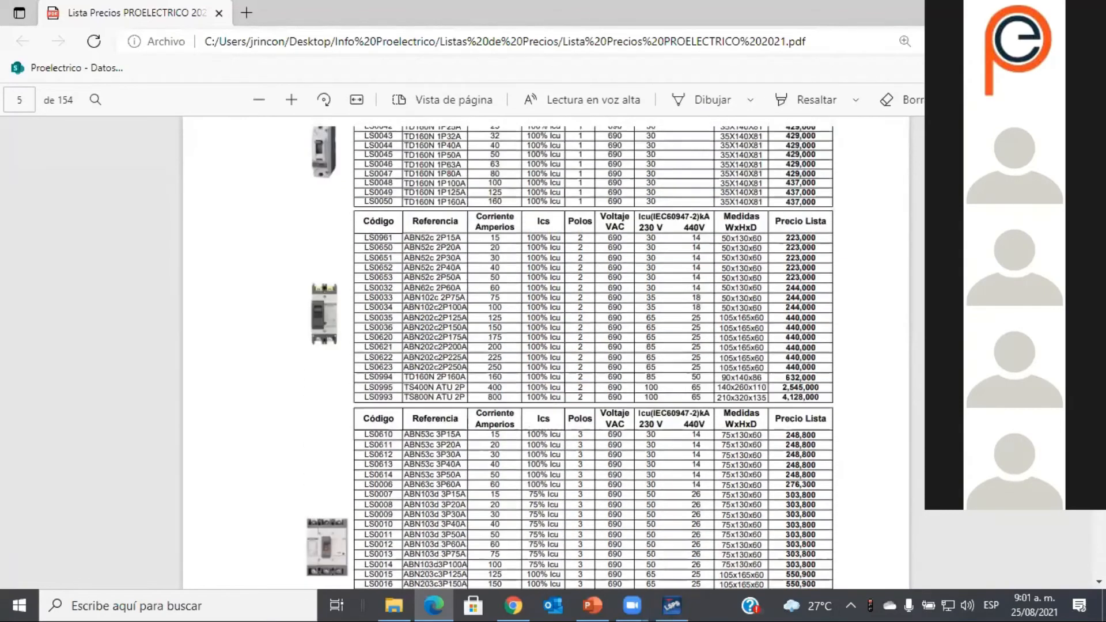
pyautogui.scroll(5, 696, 423)
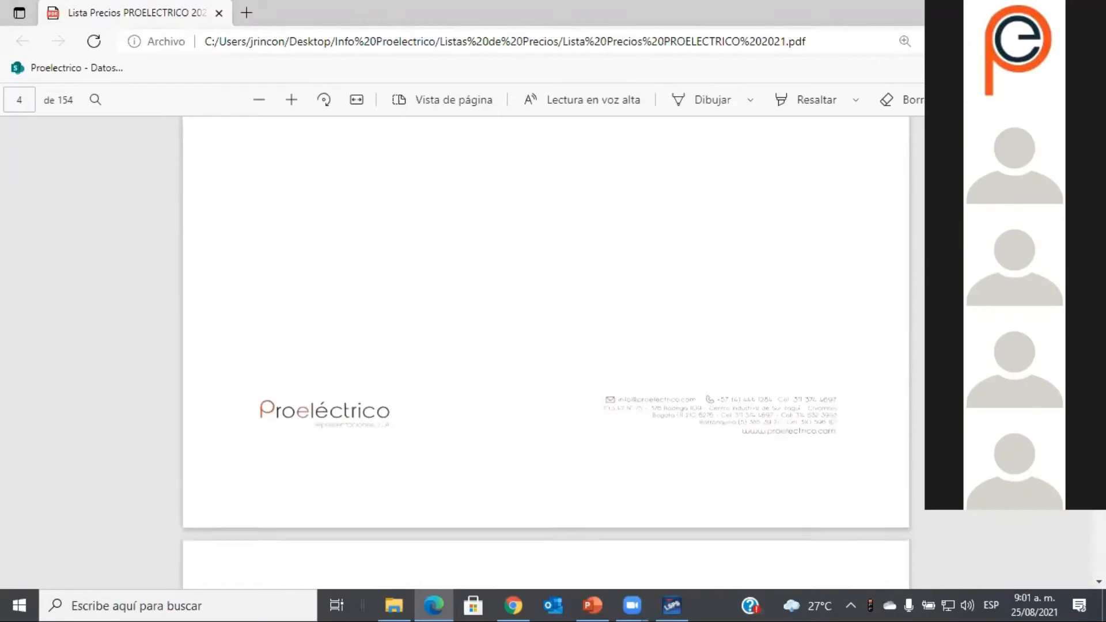
pyautogui.scroll(4, 744, 147)
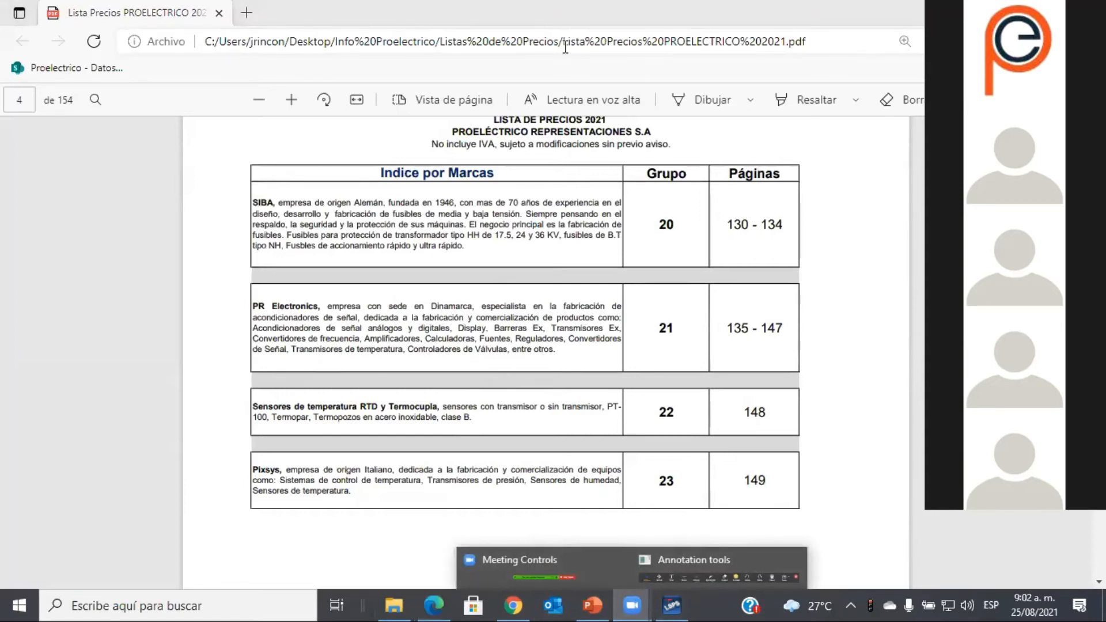
# Step: Switch back to Susol Design and plot the time-current curves of breakers CB4, CB2 and CB1 together
pyautogui.click(671, 605)
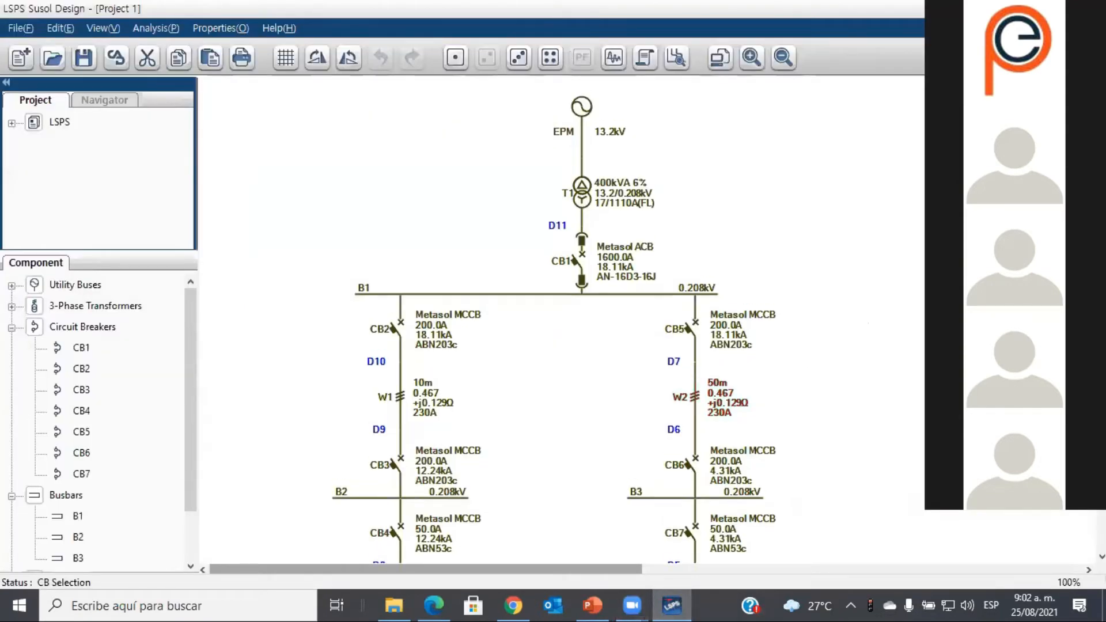
pyautogui.scroll(1, 553, 322)
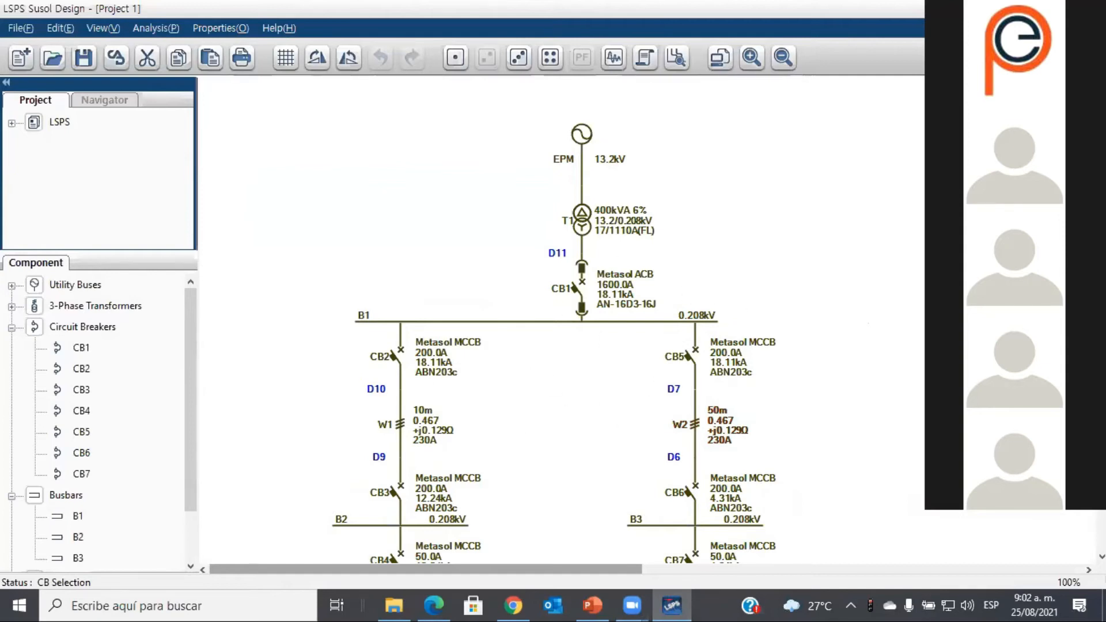
pyautogui.scroll(-3, 576, 337)
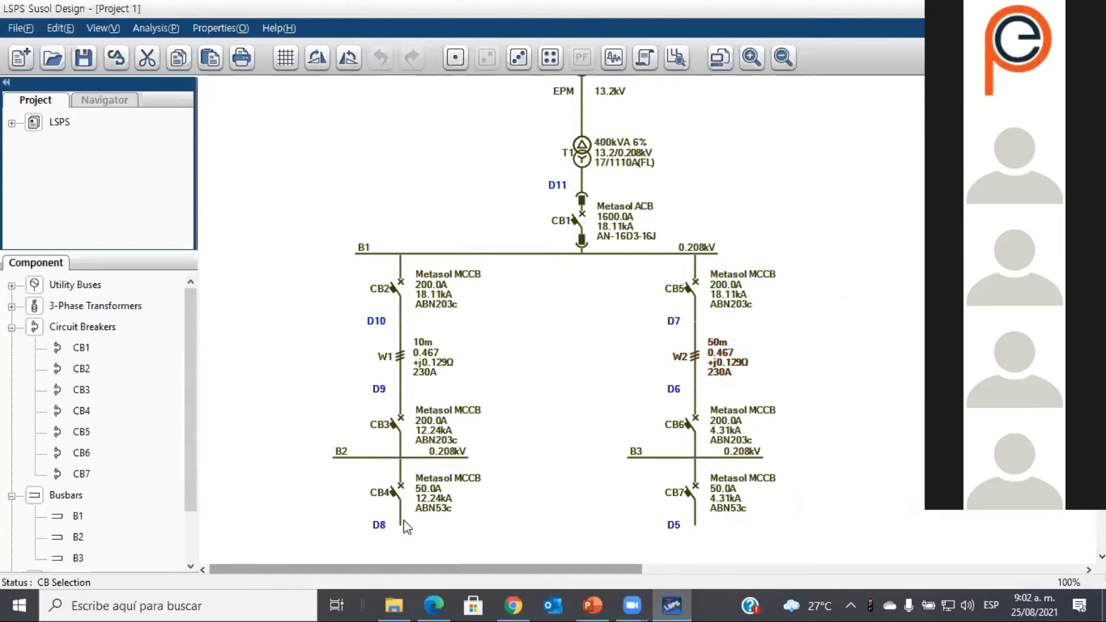
pyautogui.click(403, 489)
pyautogui.keyDown('ctrl'); pyautogui.click(402, 290); pyautogui.keyUp('ctrl')
pyautogui.keyDown('ctrl'); pyautogui.click(583, 221); pyautogui.keyUp('ctrl')
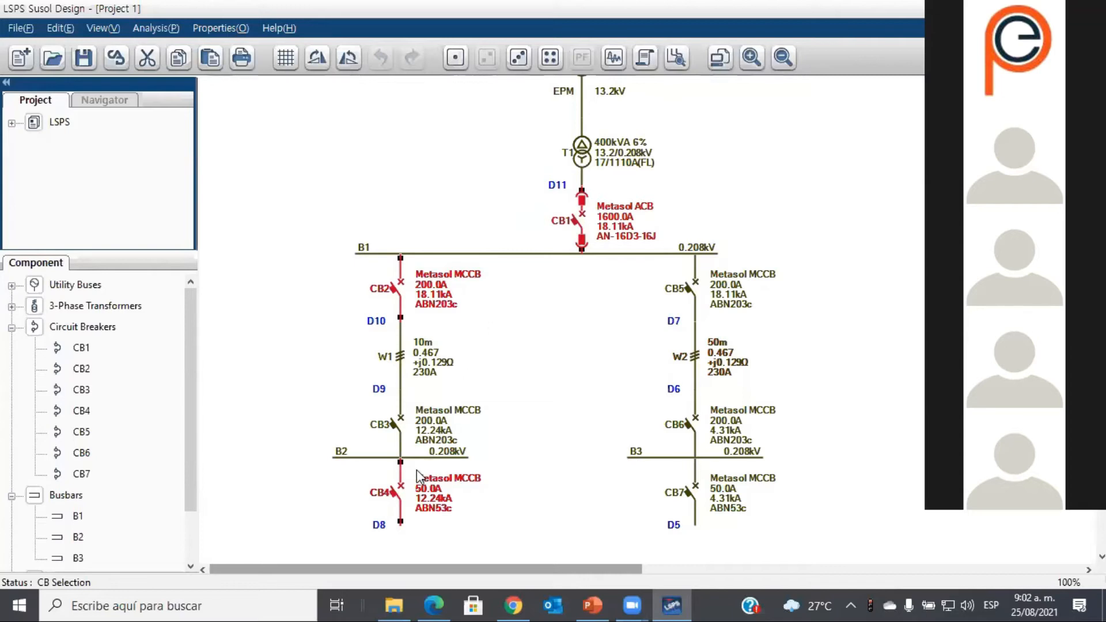
pyautogui.rightClick(405, 489)
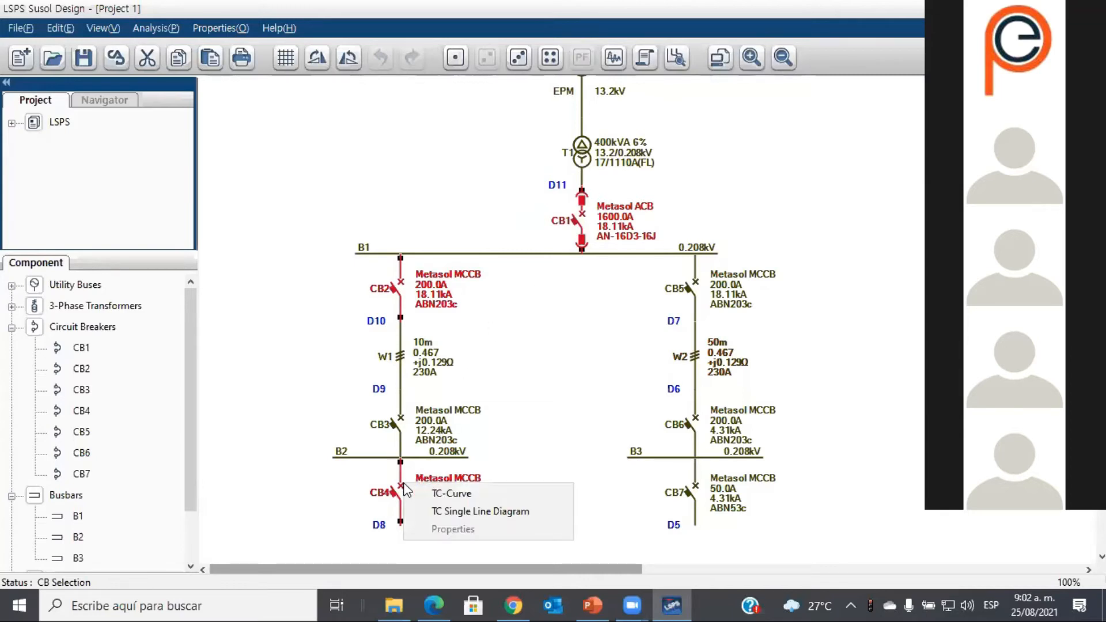
pyautogui.click(448, 495)
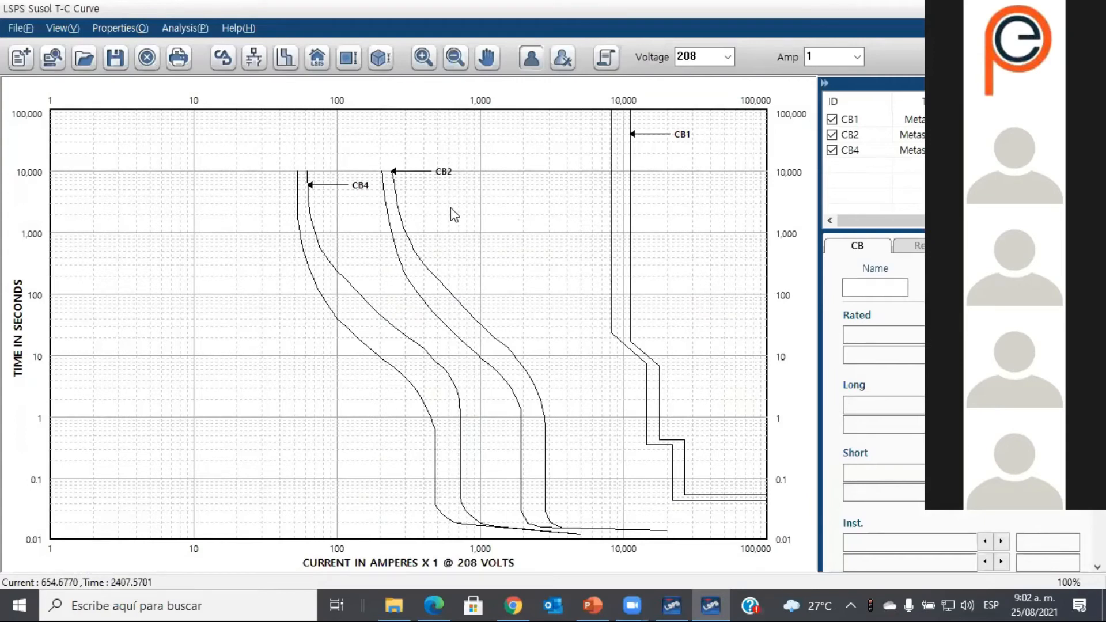
# Step: Show the detailed breaker data beside the time-current curves and fill the curve bands with colour
pyautogui.click(563, 60)
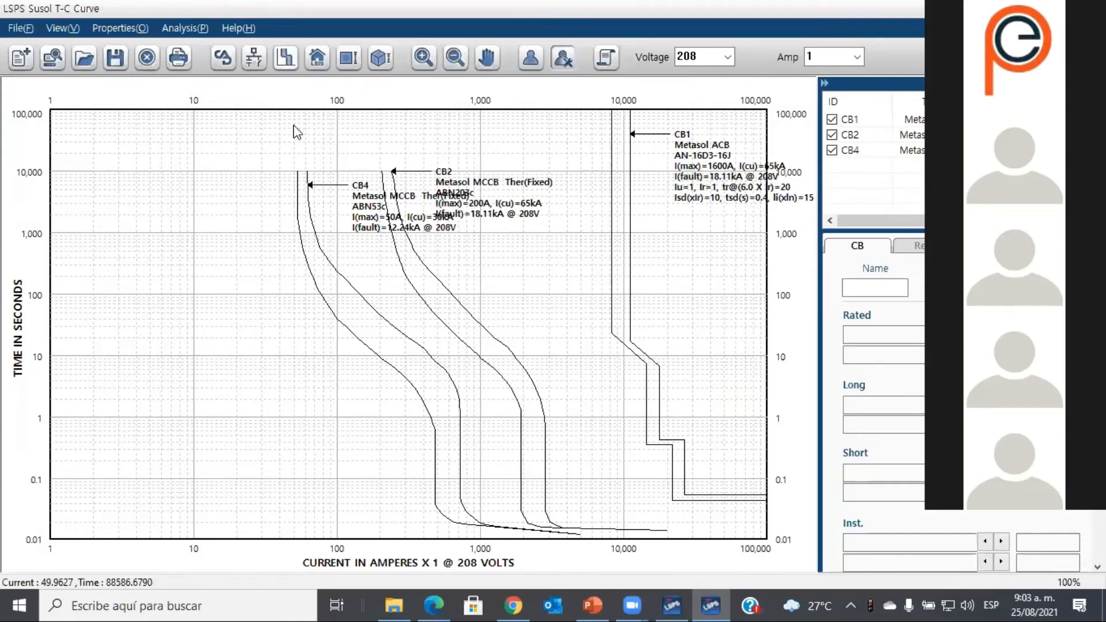
pyautogui.click(285, 59)
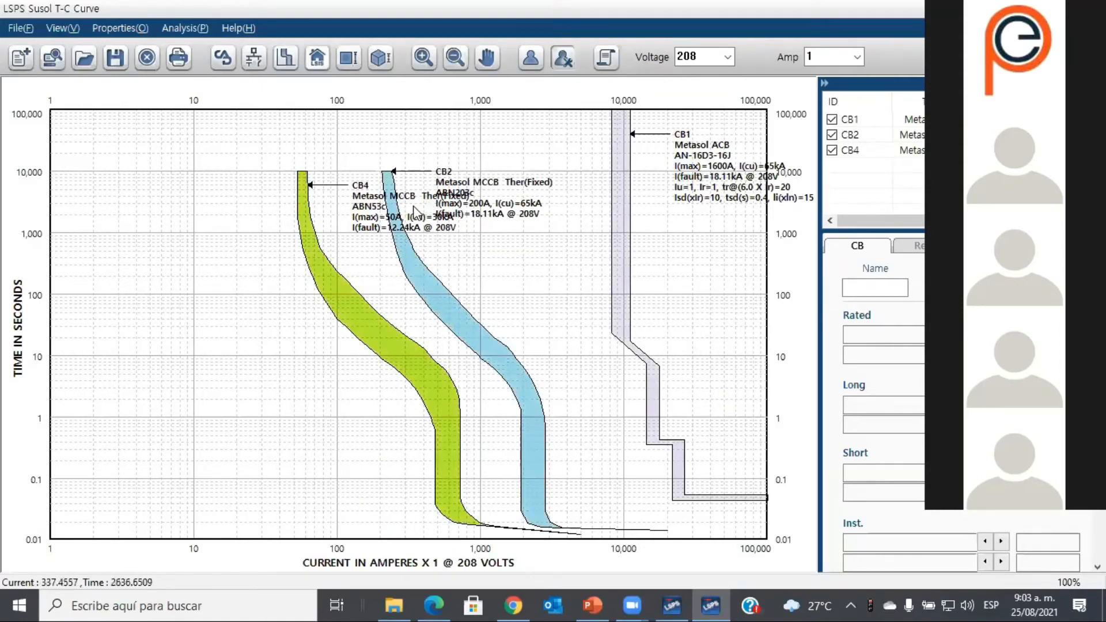
# Step: Reposition the CB4, CB2 and CB1 data labels on the plot so they are clear of the curves and each other
pyautogui.click(402, 229)
pyautogui.moveTo(402, 228); pyautogui.dragTo(287, 392)
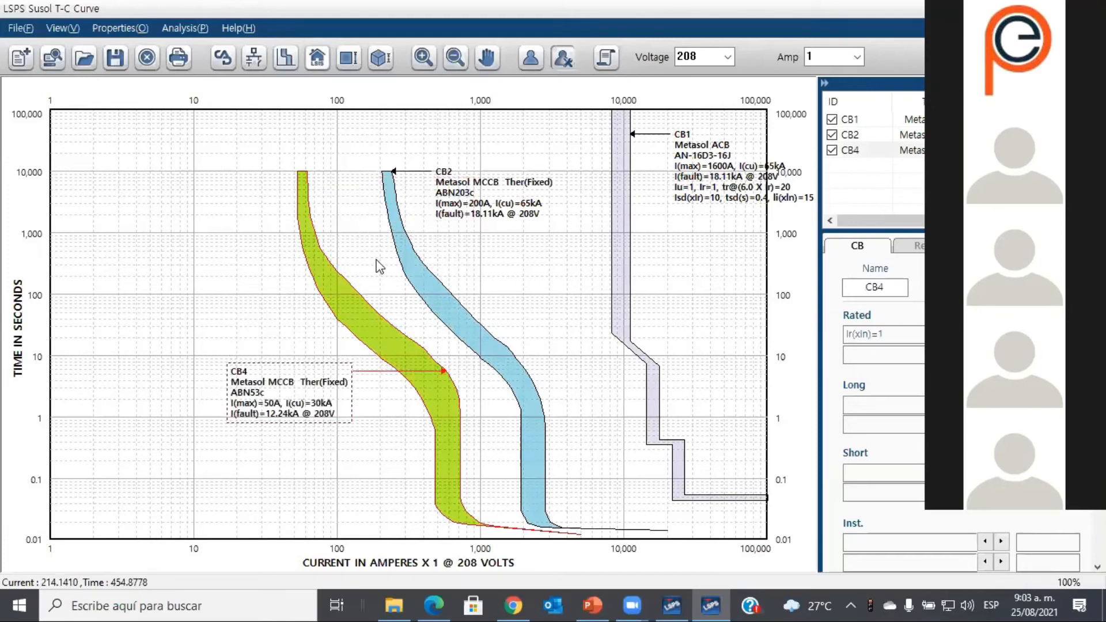
pyautogui.moveTo(466, 224); pyautogui.dragTo(179, 196)
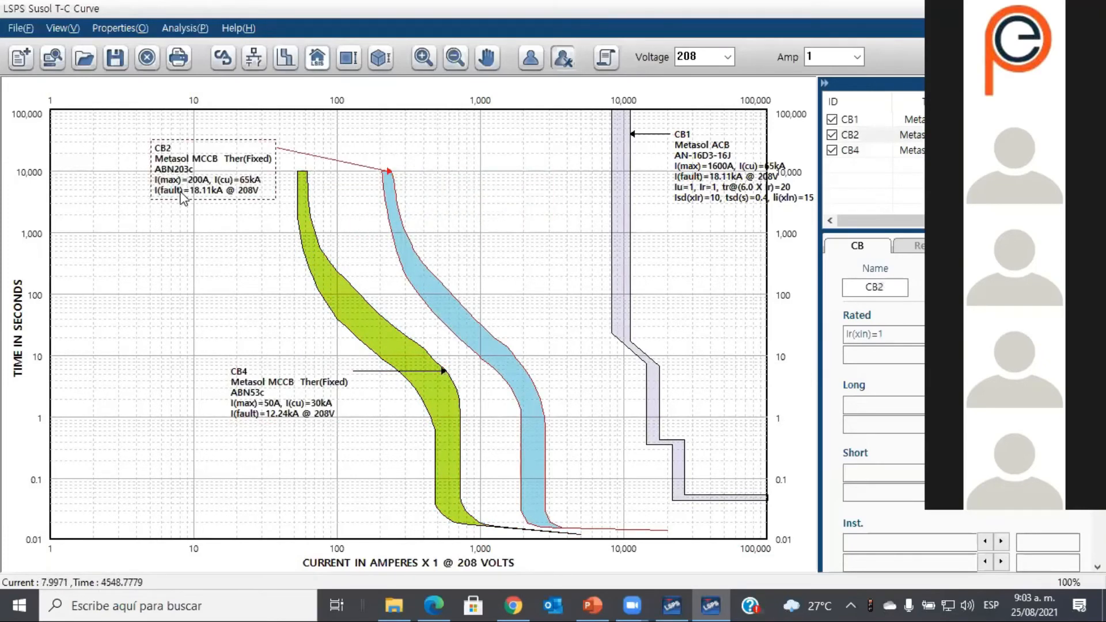
pyautogui.moveTo(712, 165); pyautogui.dragTo(500, 176)
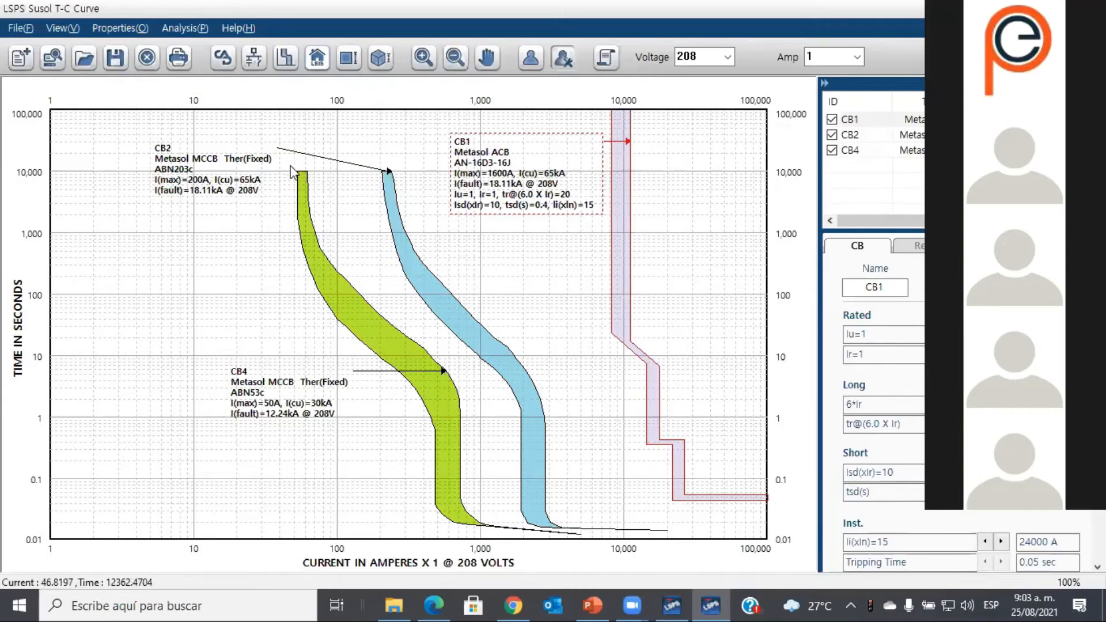
# Step: Compare the single-line diagram in Susol Design with the time-current curves of CB1, CB2 and CB4
pyautogui.click(695, 601)
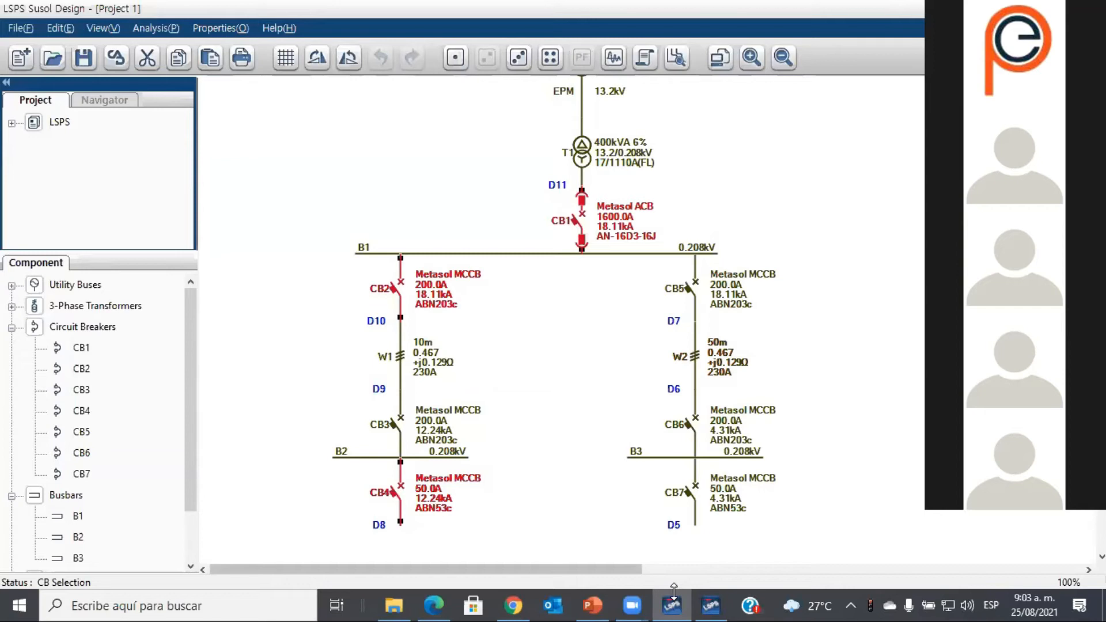
pyautogui.click(714, 604)
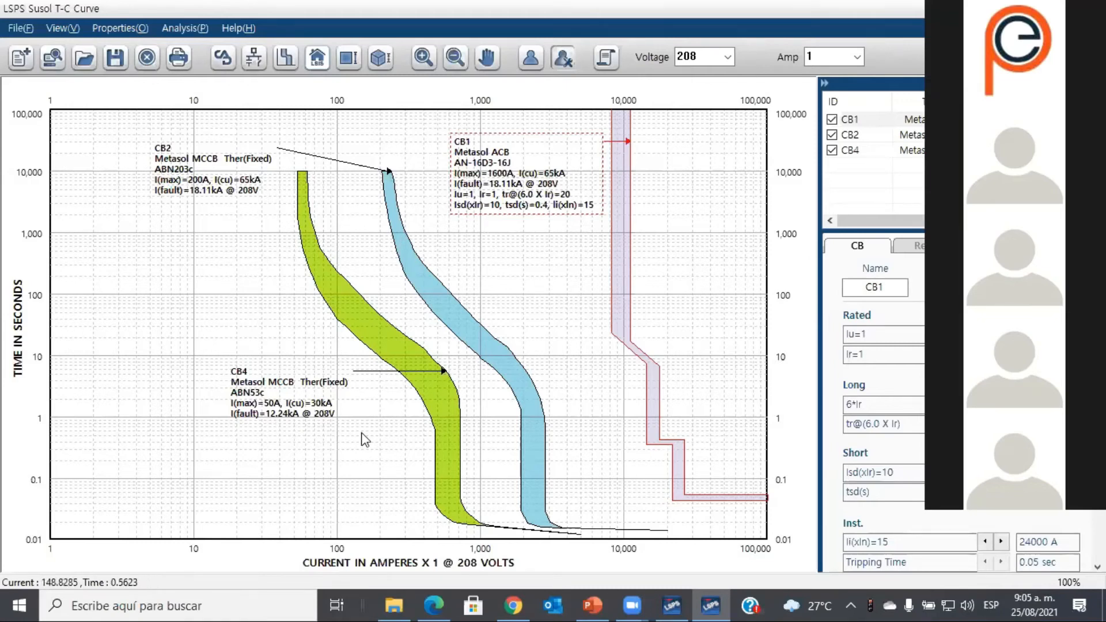
# Step: Return the single-line diagram to drawing mode and move CB1 with everything downstream lower, opening a gap beneath transformer T1
pyautogui.click(675, 600)
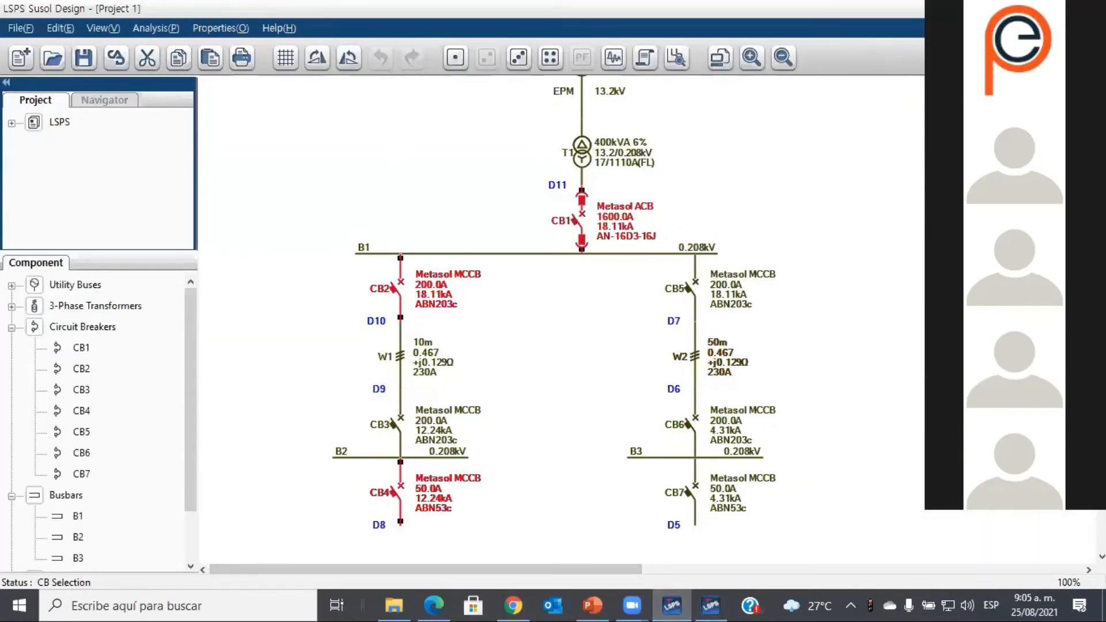
pyautogui.scroll(3, 562, 319)
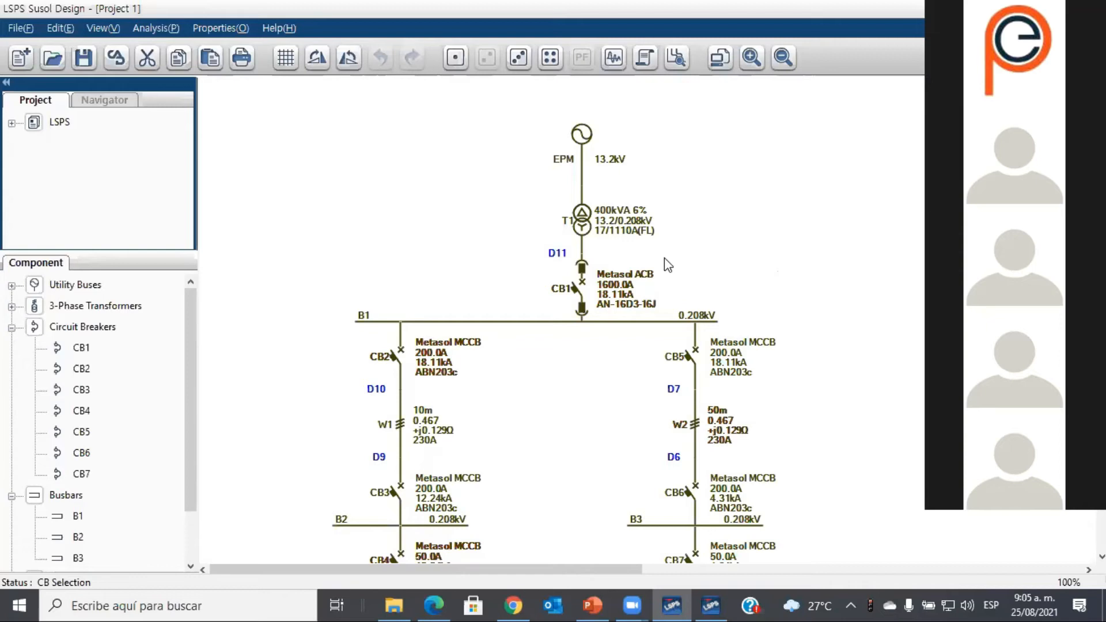
pyautogui.click(455, 58)
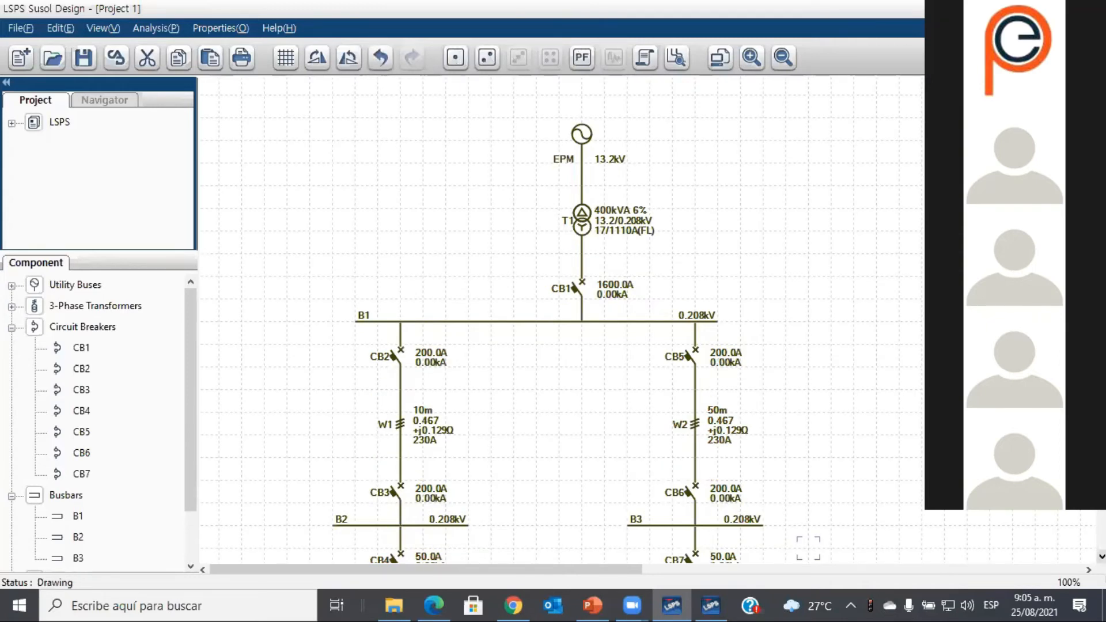
pyautogui.scroll(-2, 806, 547)
pyautogui.moveTo(844, 538); pyautogui.dragTo(314, 151)
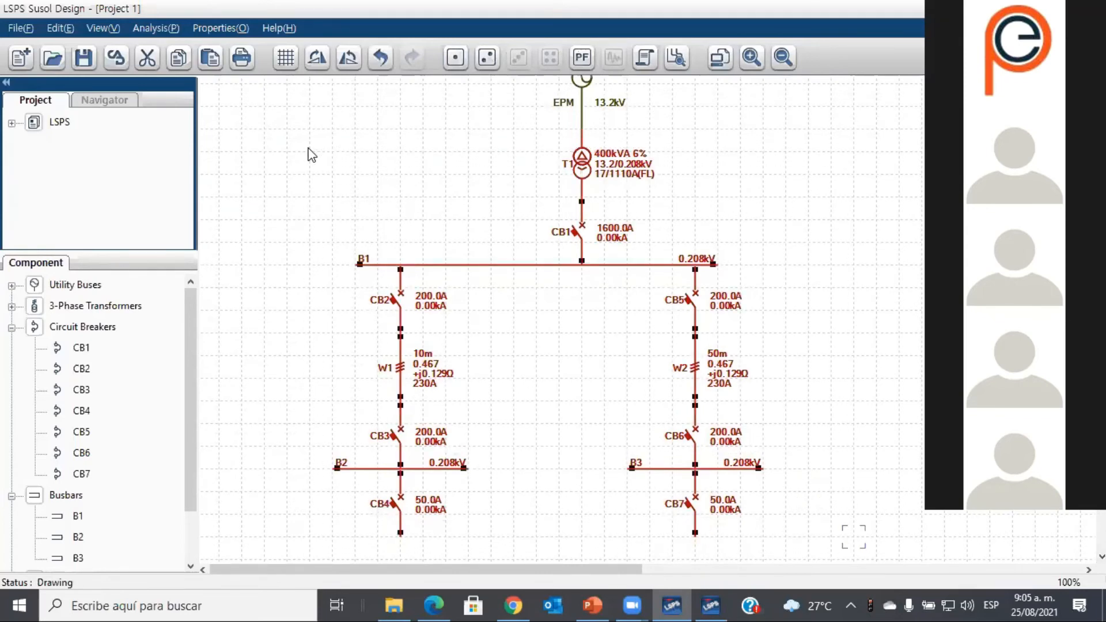
pyautogui.click(577, 161)
pyautogui.moveTo(913, 352); pyautogui.dragTo(326, 217)
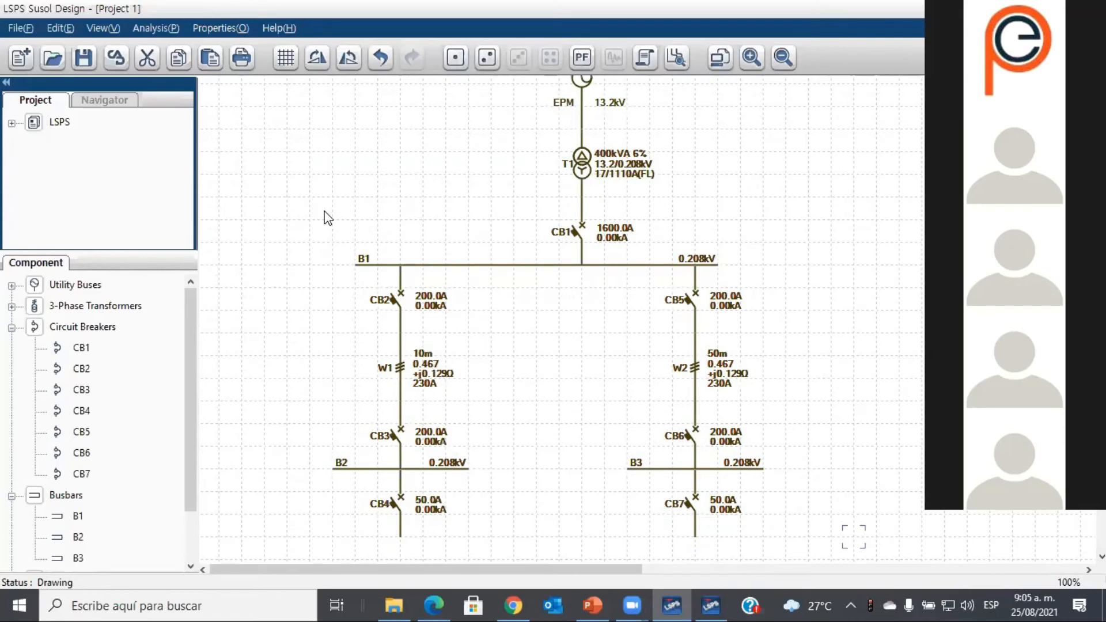
pyautogui.moveTo(577, 233); pyautogui.dragTo(578, 302)
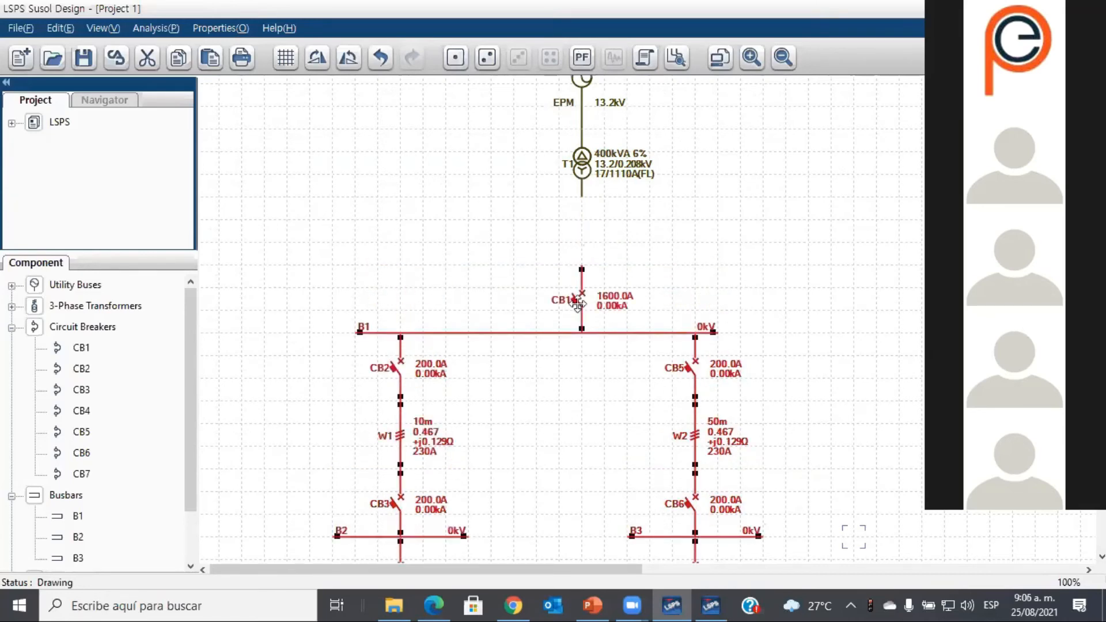
# Step: Insert a fuse at the lower terminal of transformer T1
pyautogui.click(582, 198)
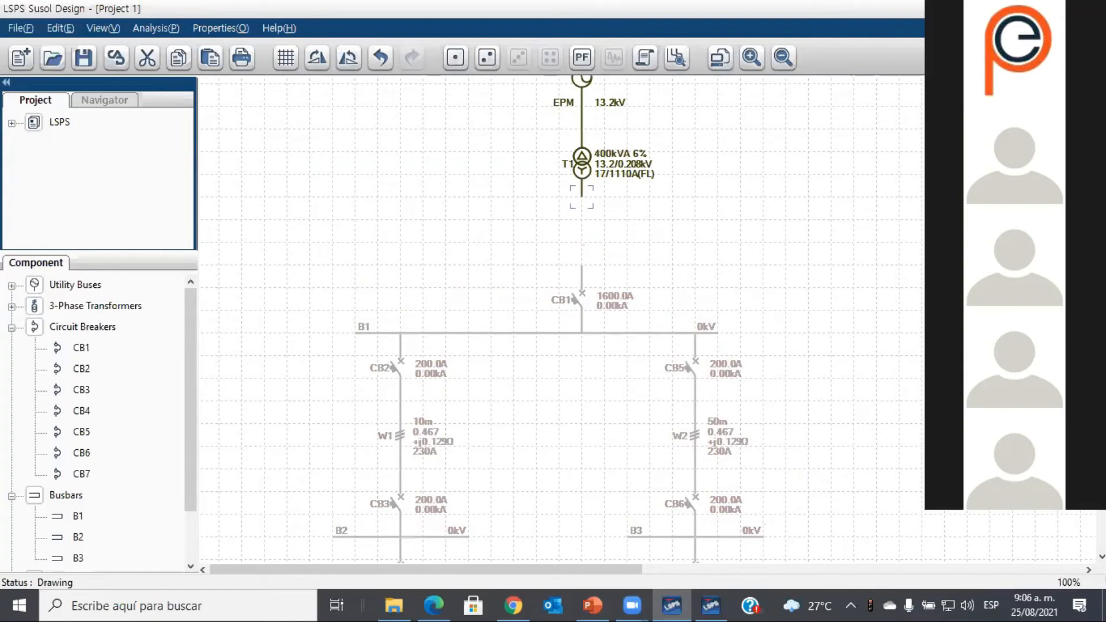
pyautogui.press('f')
pyautogui.click(901, 444)
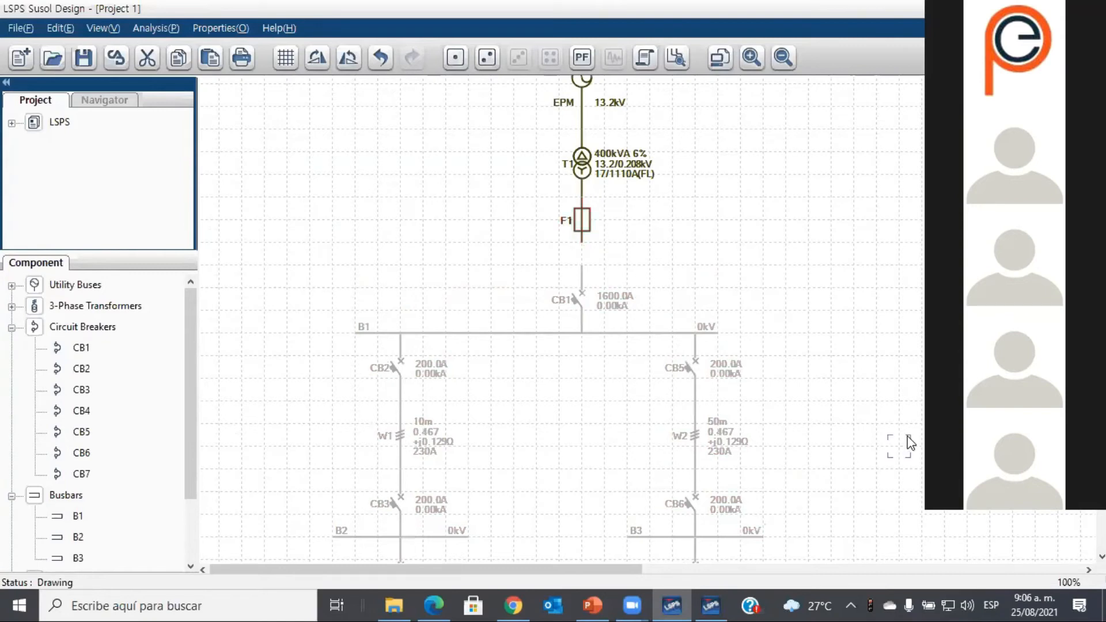
# Step: Move CB1 and everything downstream up so CB1 connects to the lower terminal of fuse F1
pyautogui.moveTo(740, 545); pyautogui.dragTo(307, 283)
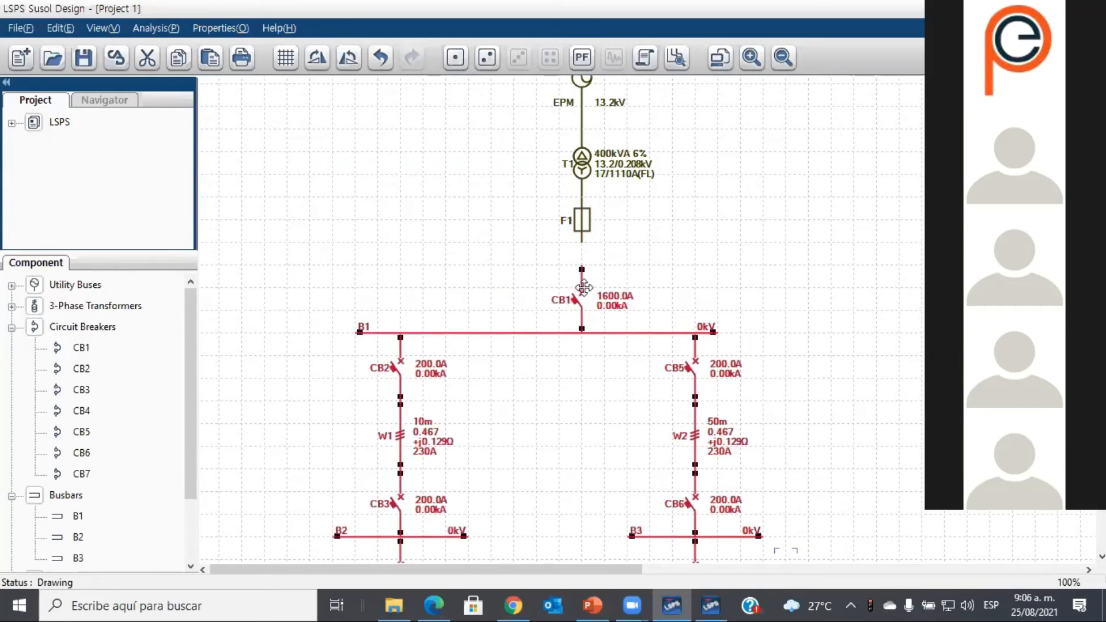
pyautogui.moveTo(585, 287); pyautogui.dragTo(585, 265)
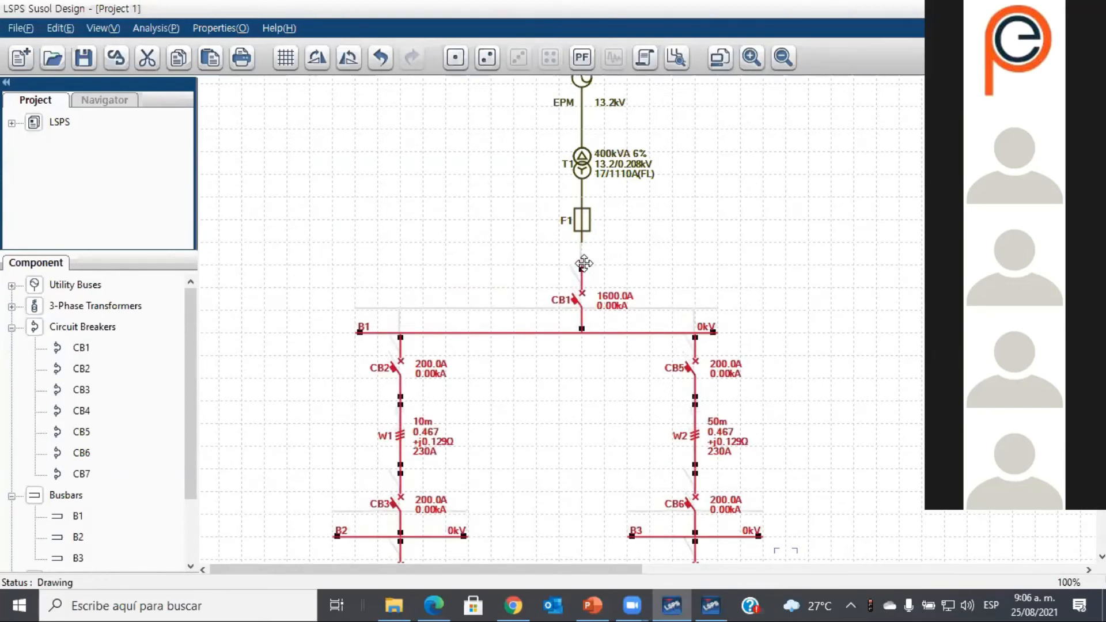
pyautogui.click(720, 243)
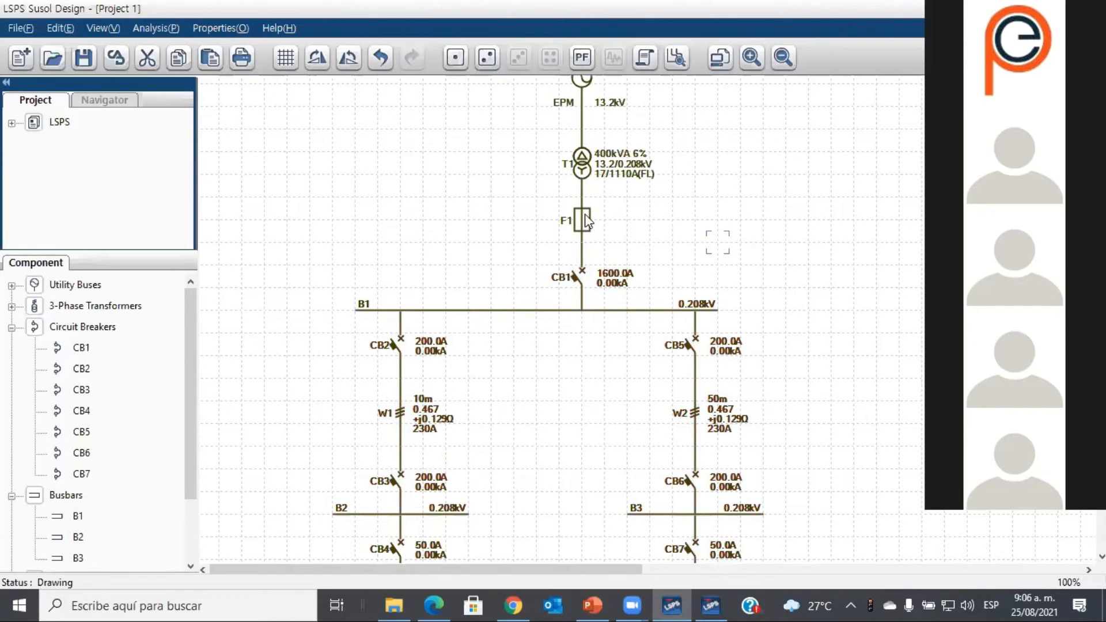
# Step: Swap transformer T1 and fuse F1, placing the fuse beneath the EPM utility and the transformer between the fuse and CB1
pyautogui.click(590, 158)
pyautogui.moveTo(590, 158); pyautogui.dragTo(669, 187)
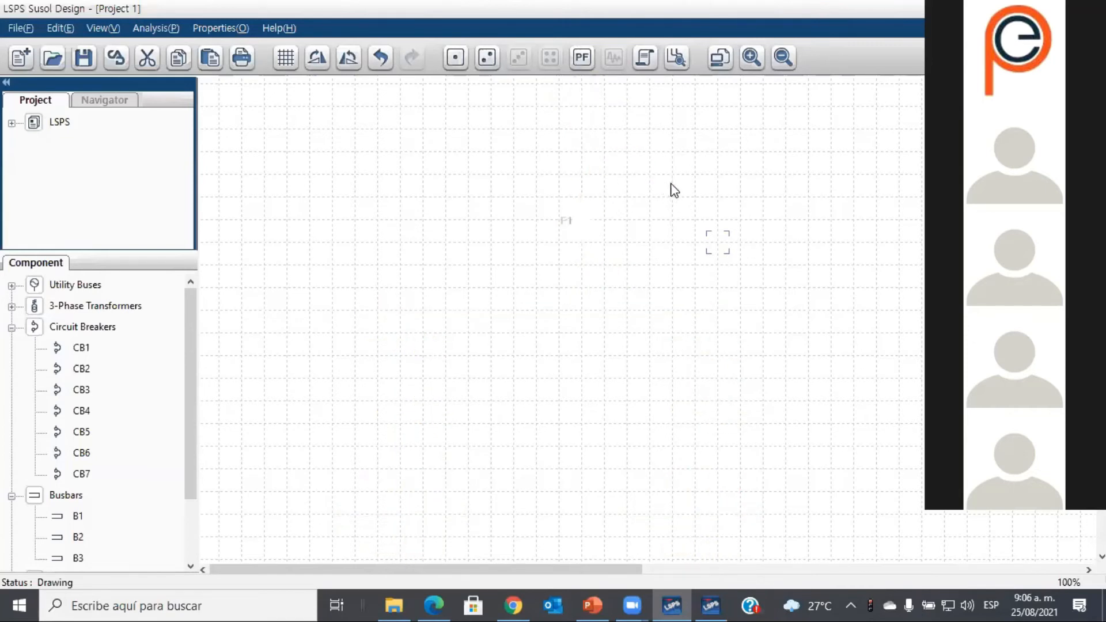
pyautogui.moveTo(582, 215); pyautogui.dragTo(582, 149)
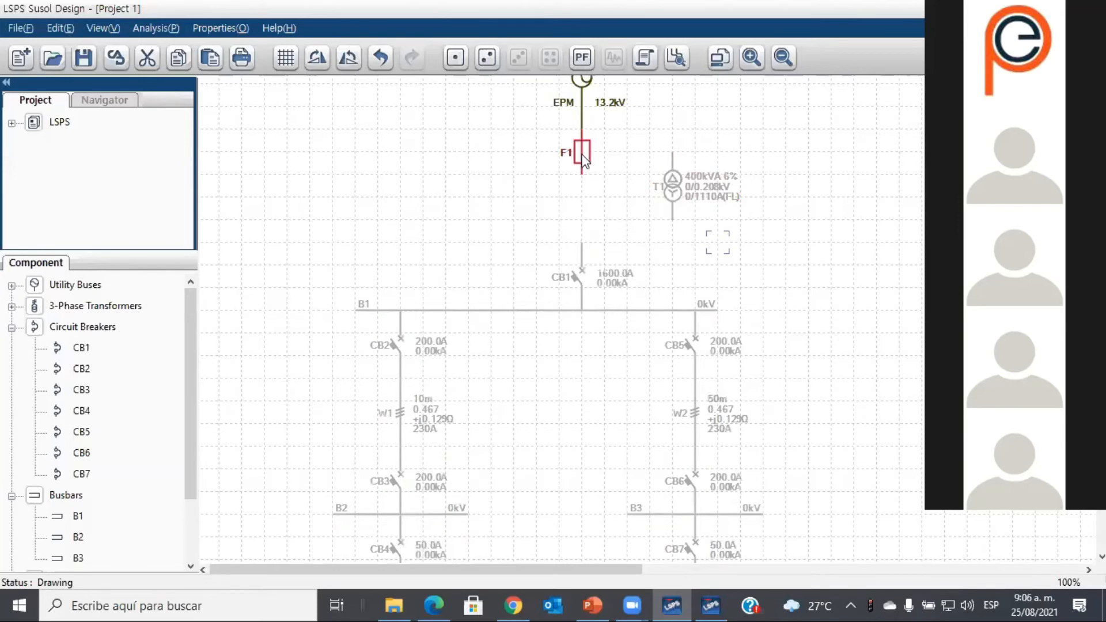
pyautogui.click(667, 171)
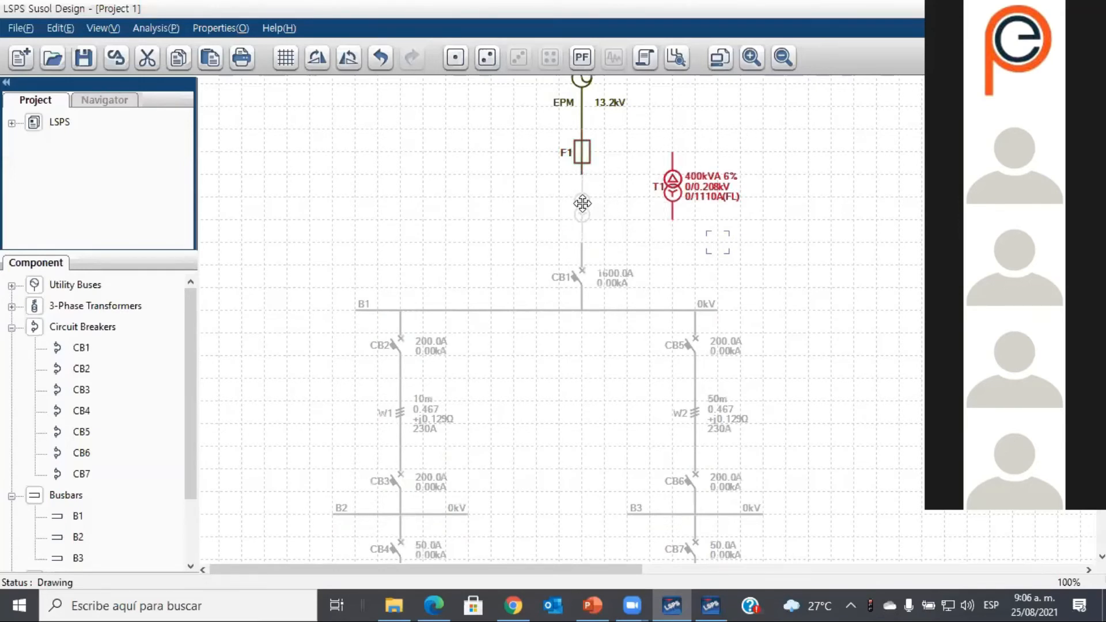
pyautogui.moveTo(582, 203); pyautogui.dragTo(582, 206)
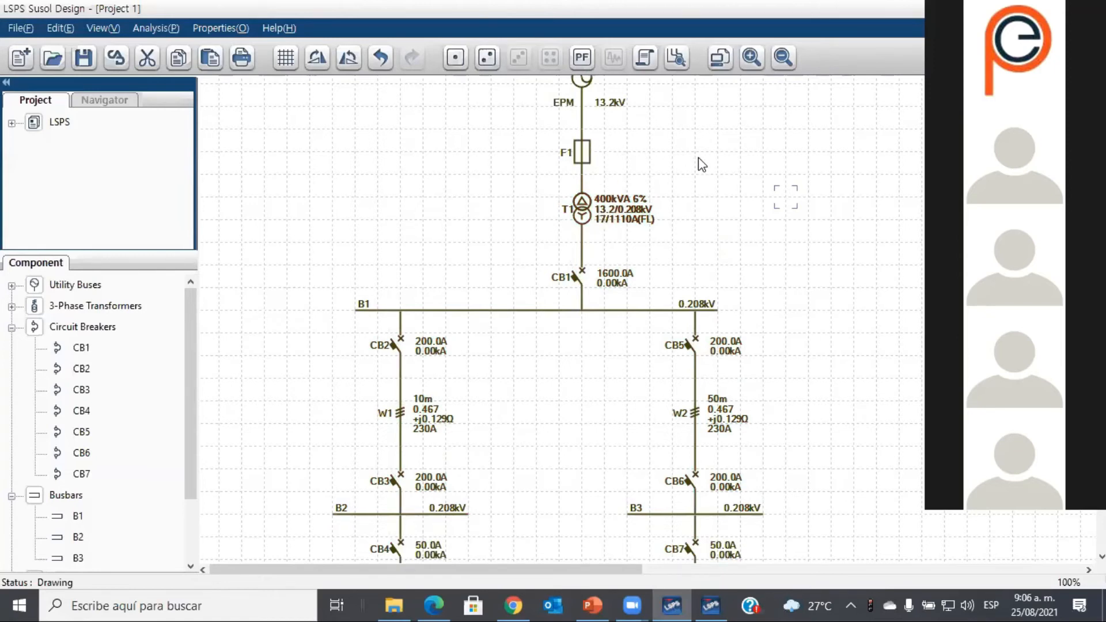
# Step: Set the rated current of the DIN fuse F1 to 30 A
pyautogui.doubleClick(585, 158)
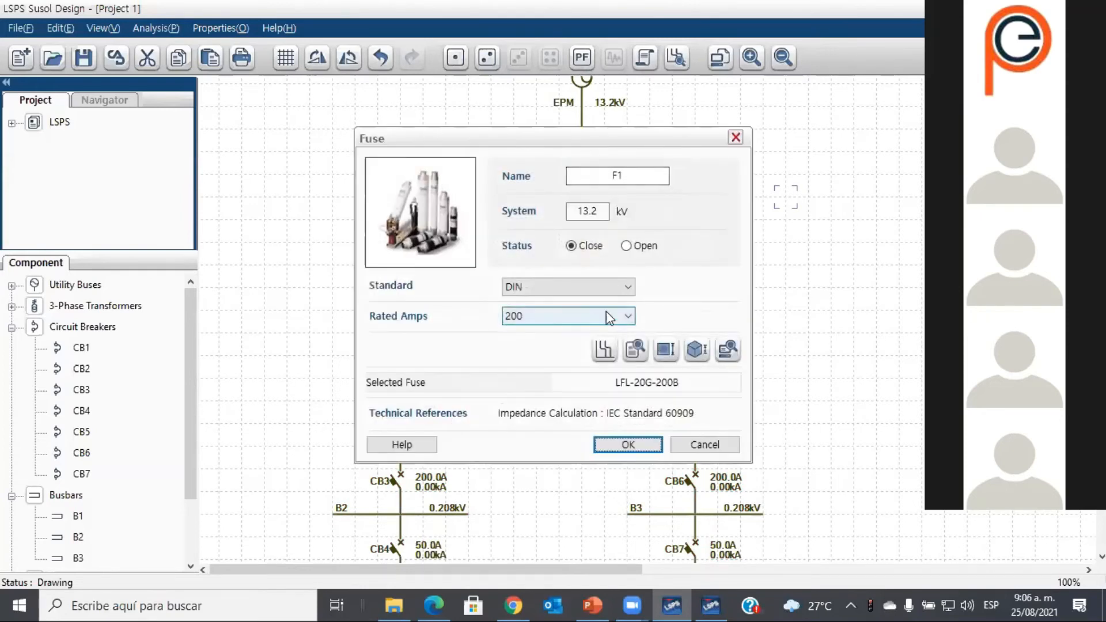
pyautogui.click(627, 321)
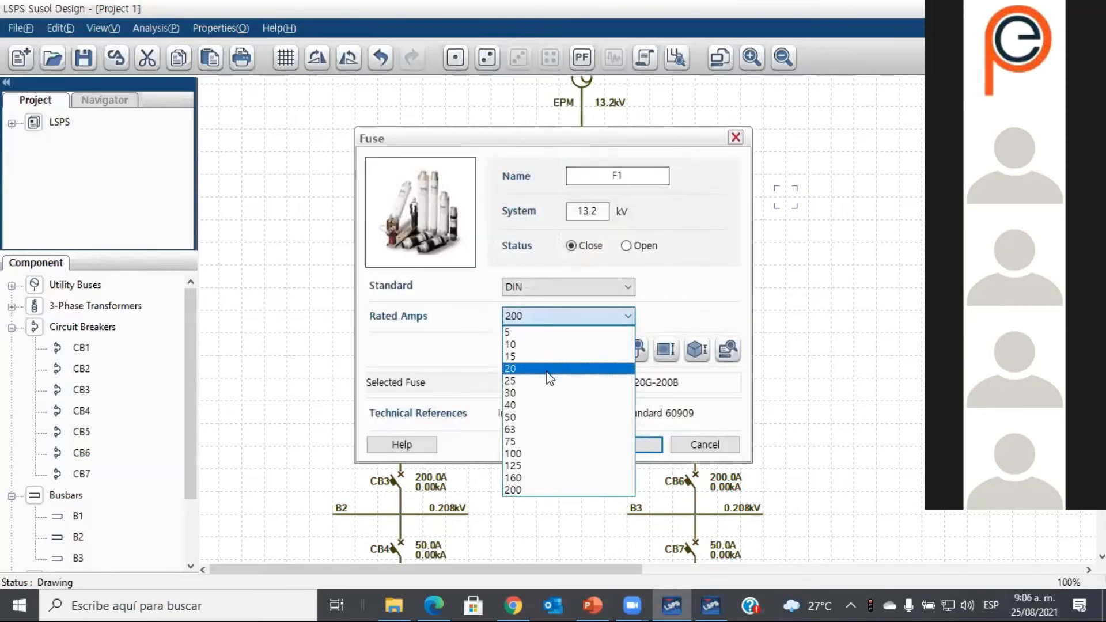
pyautogui.click(544, 393)
pyautogui.click(611, 448)
# Step: Run the breaker selection, add fuse F1's time-current curve to the plot, and switch to Susol T-C Curve
pyautogui.click(488, 57)
pyautogui.click(517, 58)
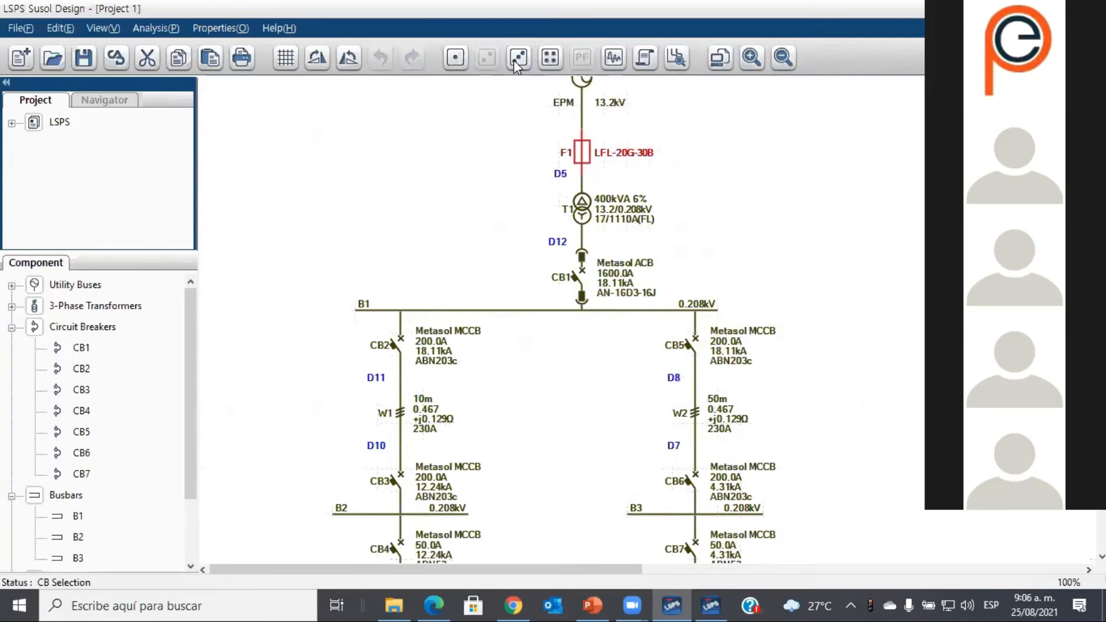
pyautogui.rightClick(583, 156)
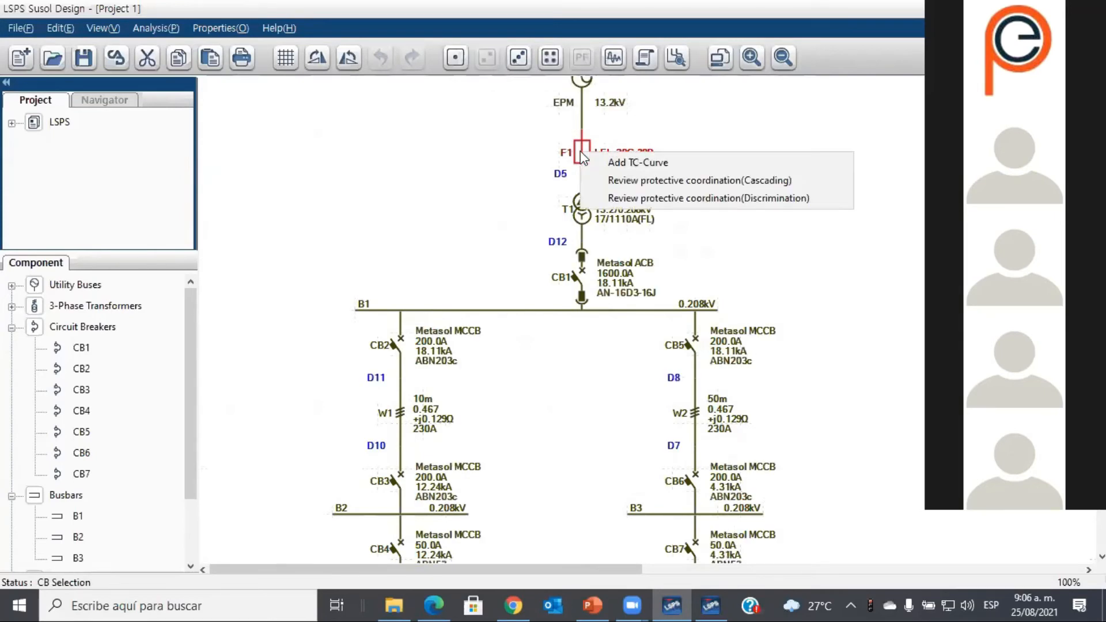
pyautogui.click(622, 162)
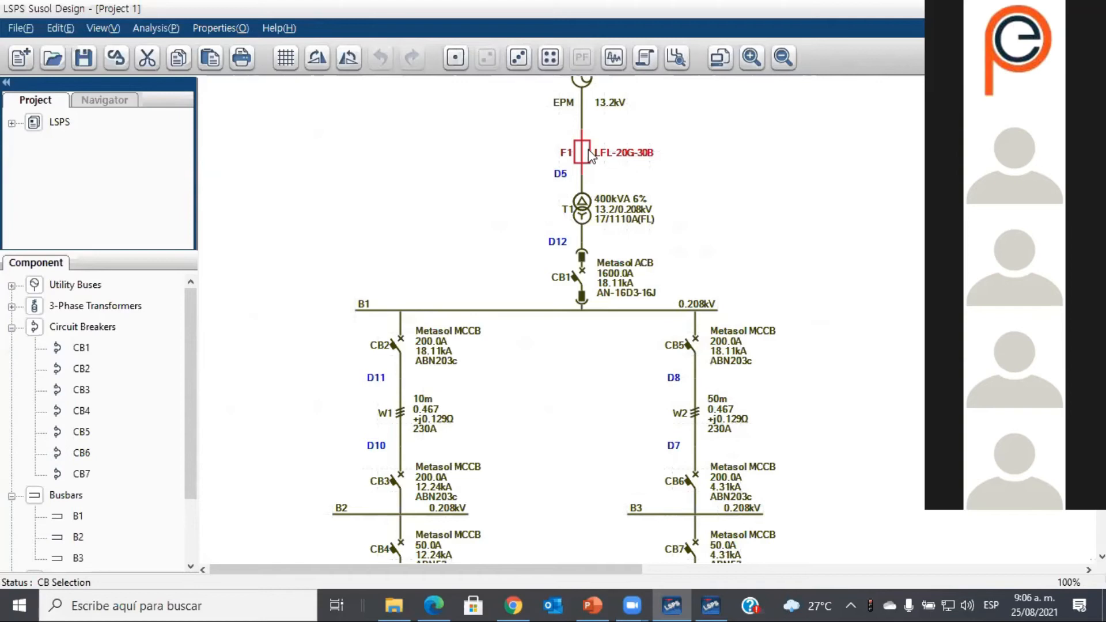
pyautogui.click(713, 604)
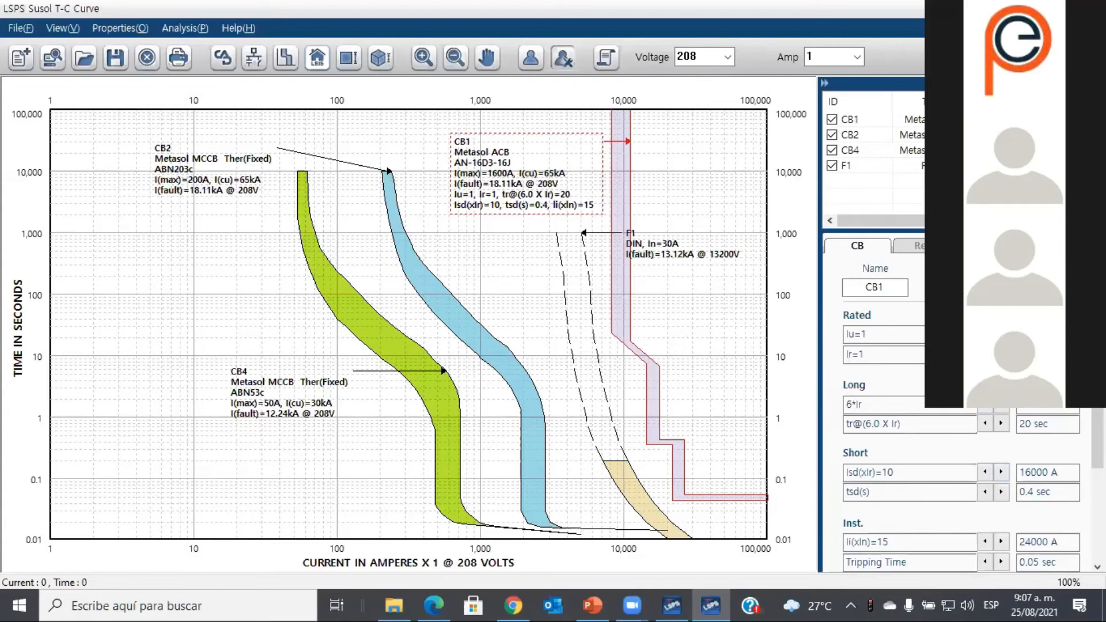
# Step: Set CB1's rated settings to Iu=0.8 and Ir=0.88
pyautogui.click(985, 354)
pyautogui.click(984, 354)
pyautogui.click(985, 354)
pyautogui.click(985, 354)
pyautogui.click(984, 355)
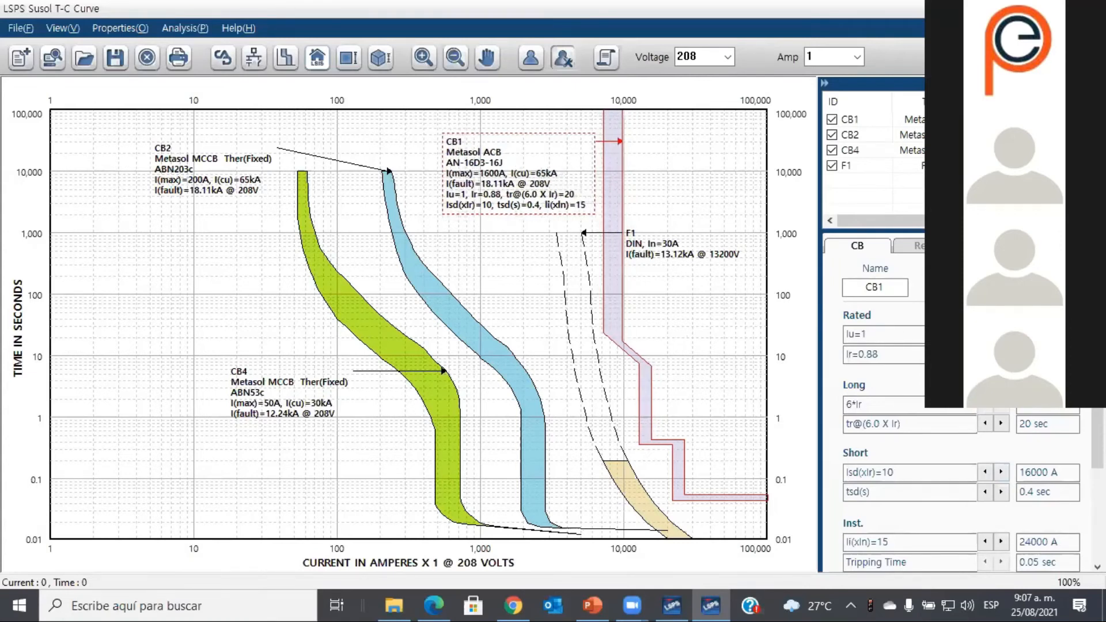
pyautogui.click(985, 354)
pyautogui.click(984, 354)
pyautogui.click(985, 354)
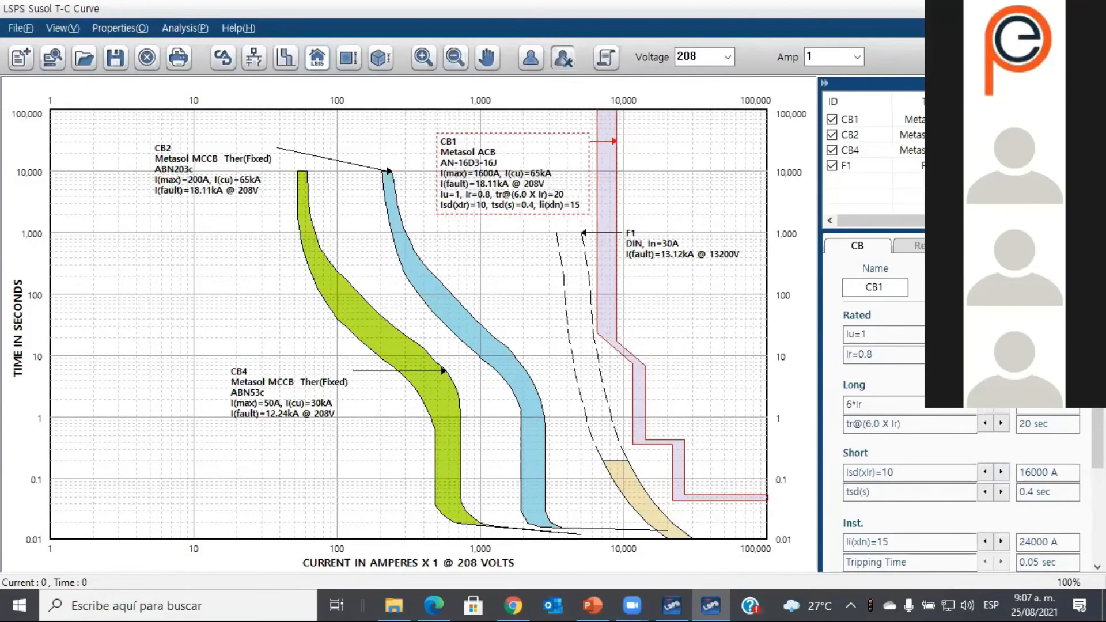
pyautogui.click(985, 334)
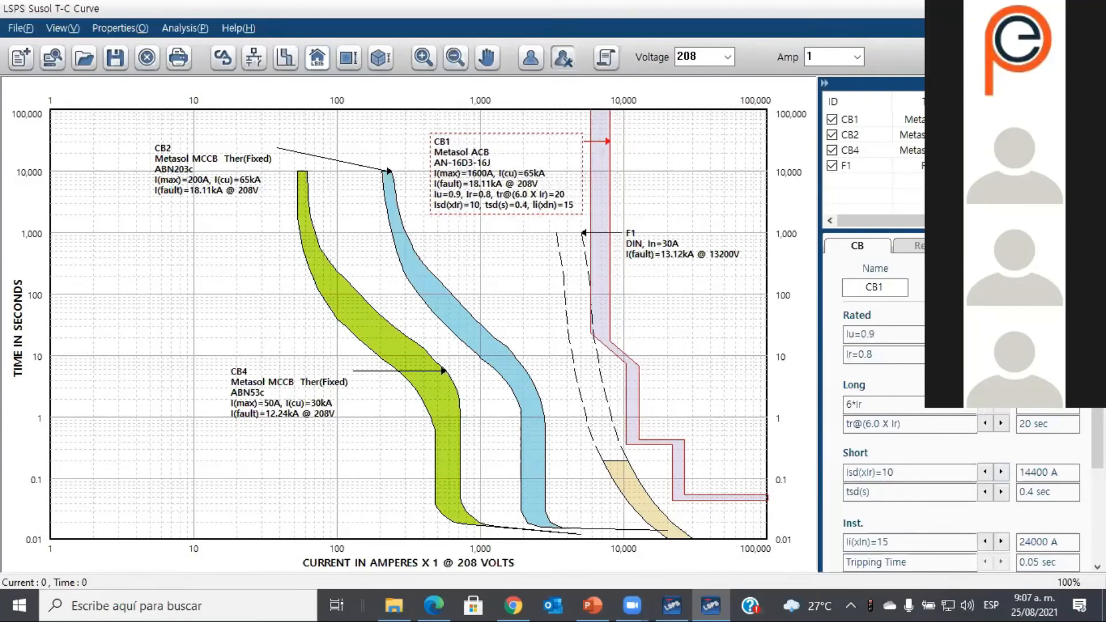
pyautogui.click(985, 334)
pyautogui.click(1001, 354)
pyautogui.click(1001, 354)
pyautogui.click(1001, 354)
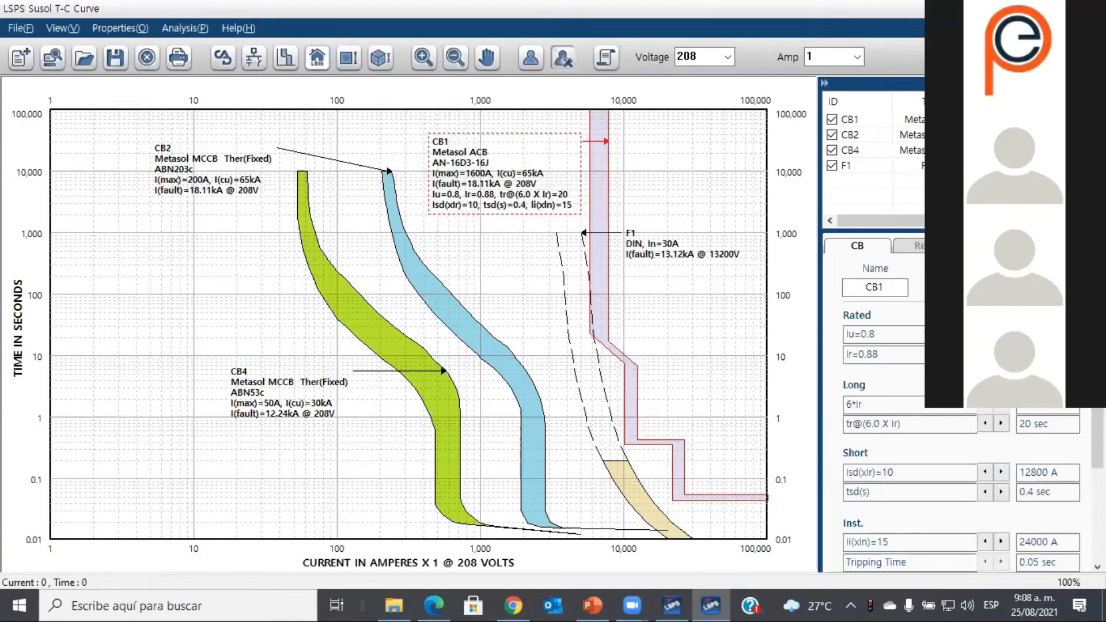
# Step: Set CB1's long-time delay tr at 6×Ir to 0.5 s
pyautogui.click(984, 424)
pyautogui.click(984, 424)
pyautogui.click(985, 424)
pyautogui.click(984, 424)
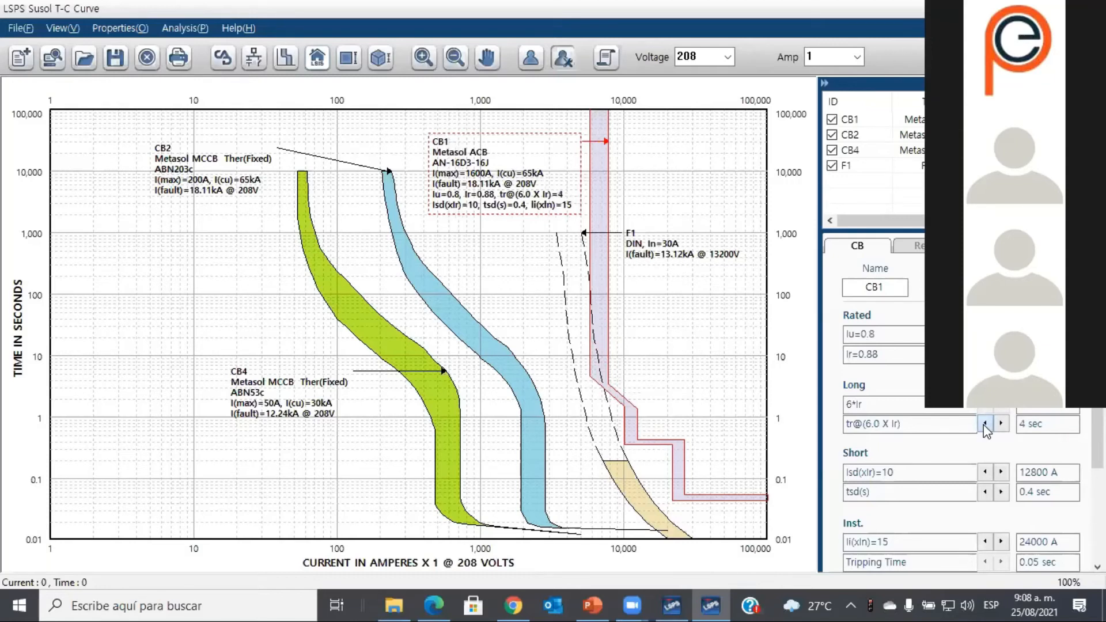
pyautogui.click(984, 423)
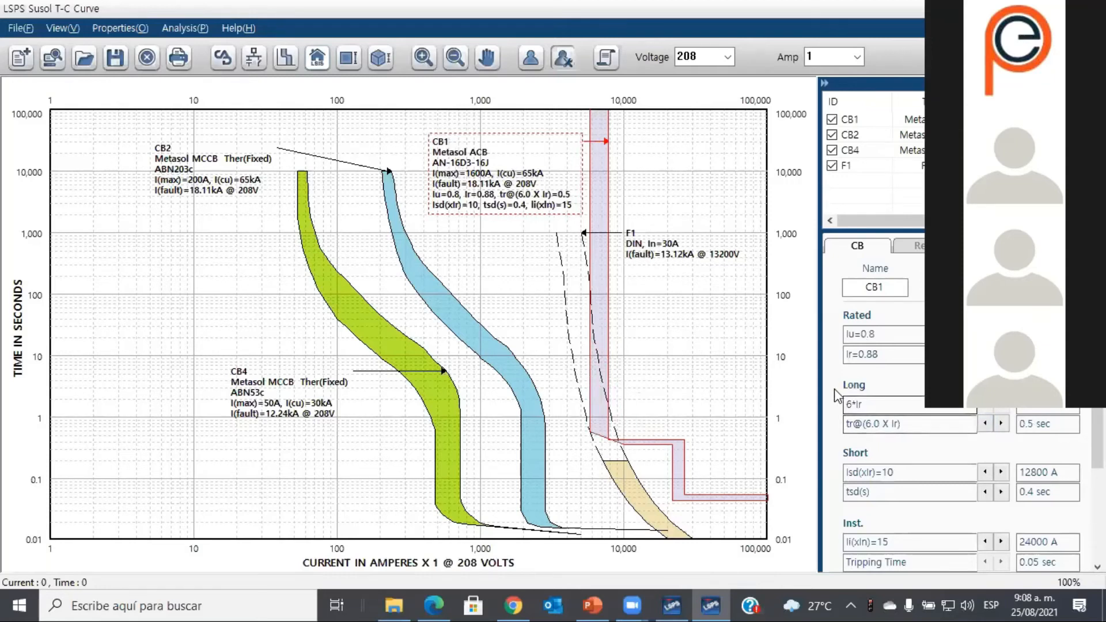
# Step: Set CB1's short-time pickup Isd to 3 and its short-time delay tsd to 0.05 s
pyautogui.click(985, 472)
pyautogui.click(985, 472)
pyautogui.click(985, 473)
pyautogui.click(985, 472)
pyautogui.click(984, 472)
pyautogui.click(985, 472)
pyautogui.click(984, 473)
pyautogui.click(985, 493)
pyautogui.click(984, 492)
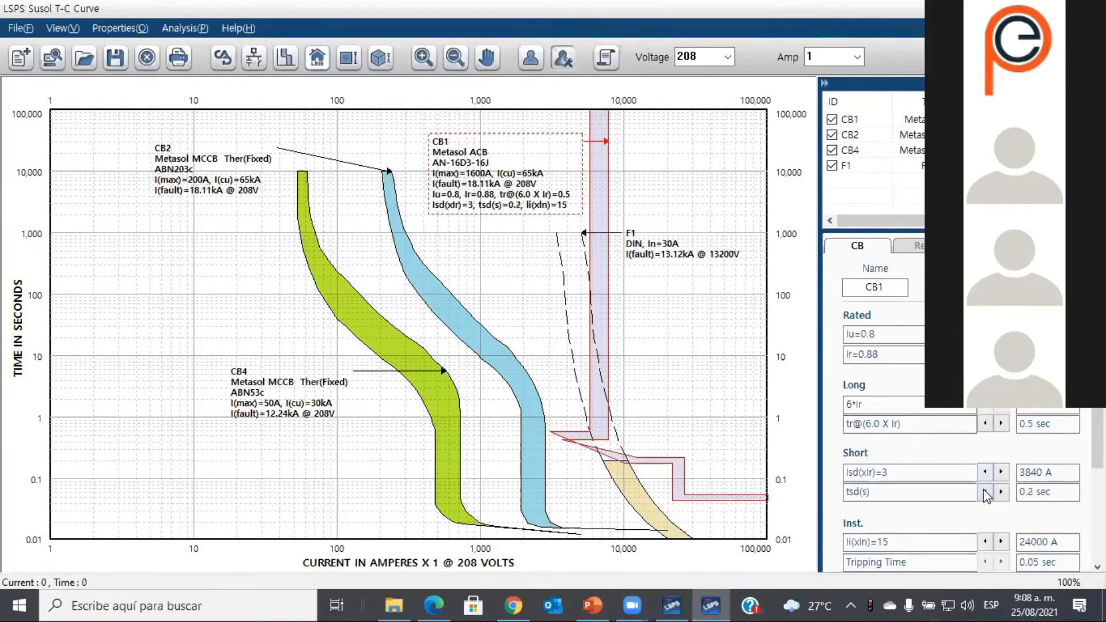
pyautogui.click(985, 493)
pyautogui.click(985, 493)
# Step: Set CB1's instantaneous pickup Ii to 2
pyautogui.click(985, 542)
pyautogui.click(985, 542)
pyautogui.click(985, 542)
pyautogui.click(985, 542)
pyautogui.click(985, 542)
pyautogui.click(985, 542)
pyautogui.click(984, 542)
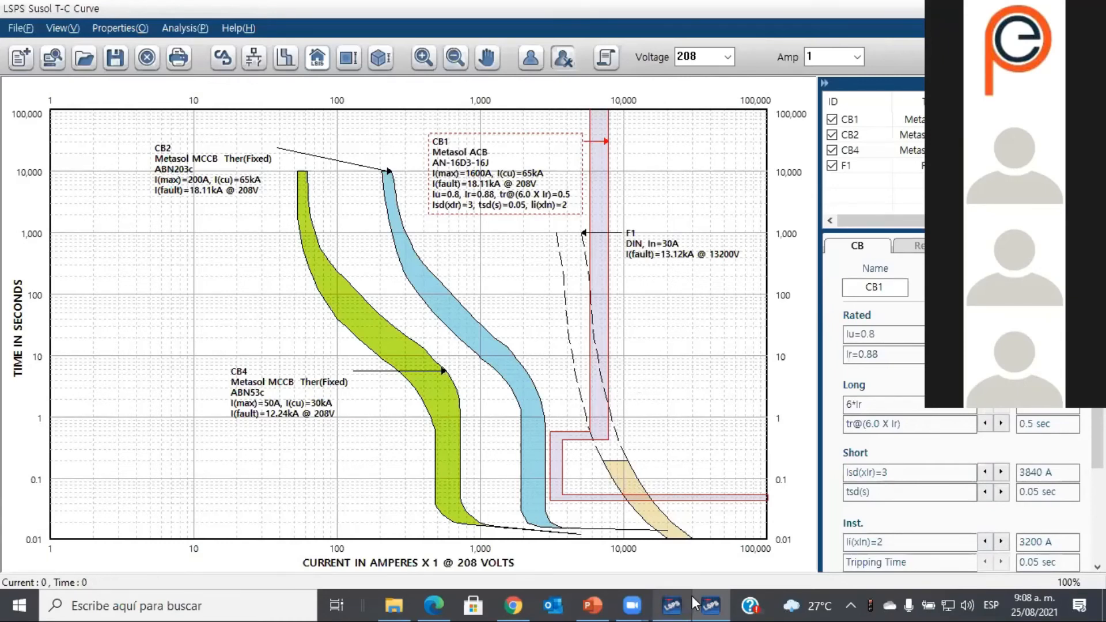
# Step: Switch to Susol Design and try to set fuse F1's rated current to 50 A in breaker-selection mode
pyautogui.moveTo(677, 601)
pyautogui.click(710, 605)
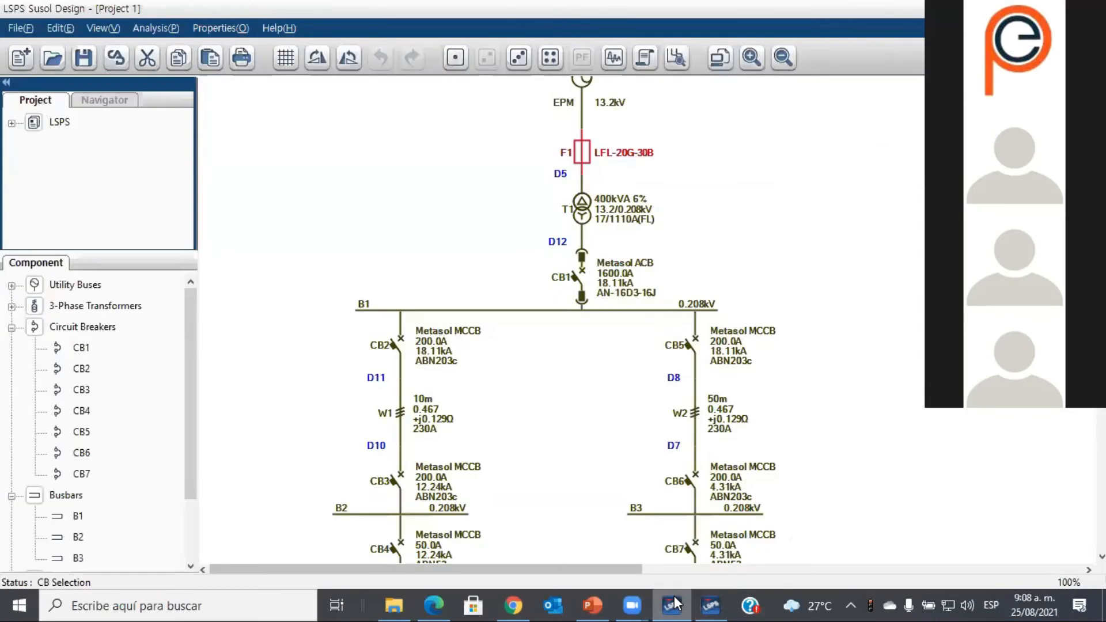
pyautogui.doubleClick(586, 154)
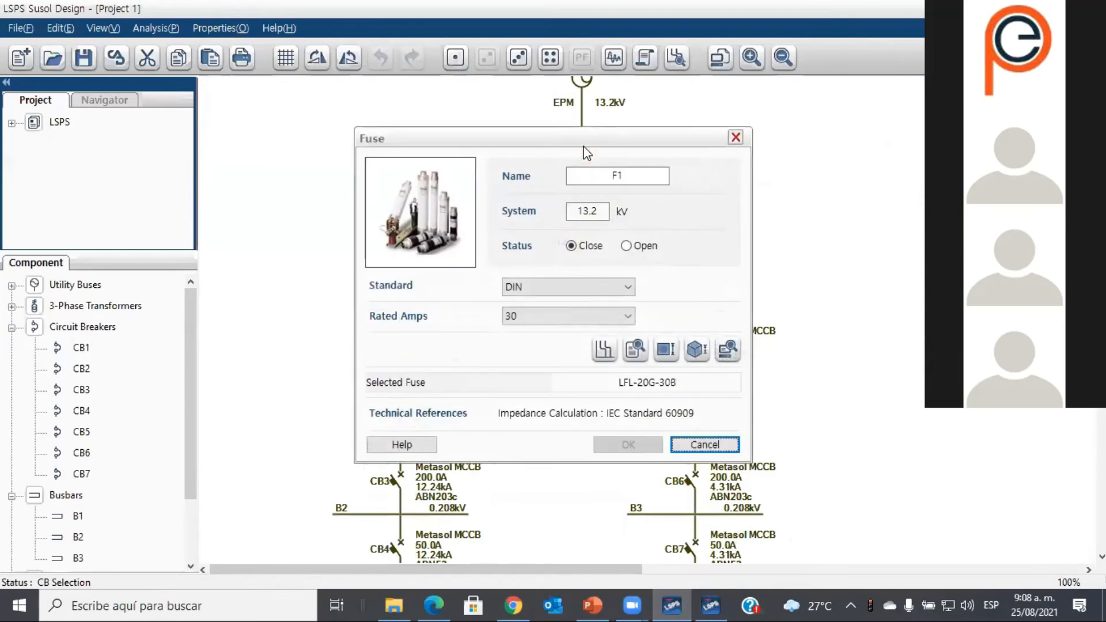
pyautogui.click(633, 318)
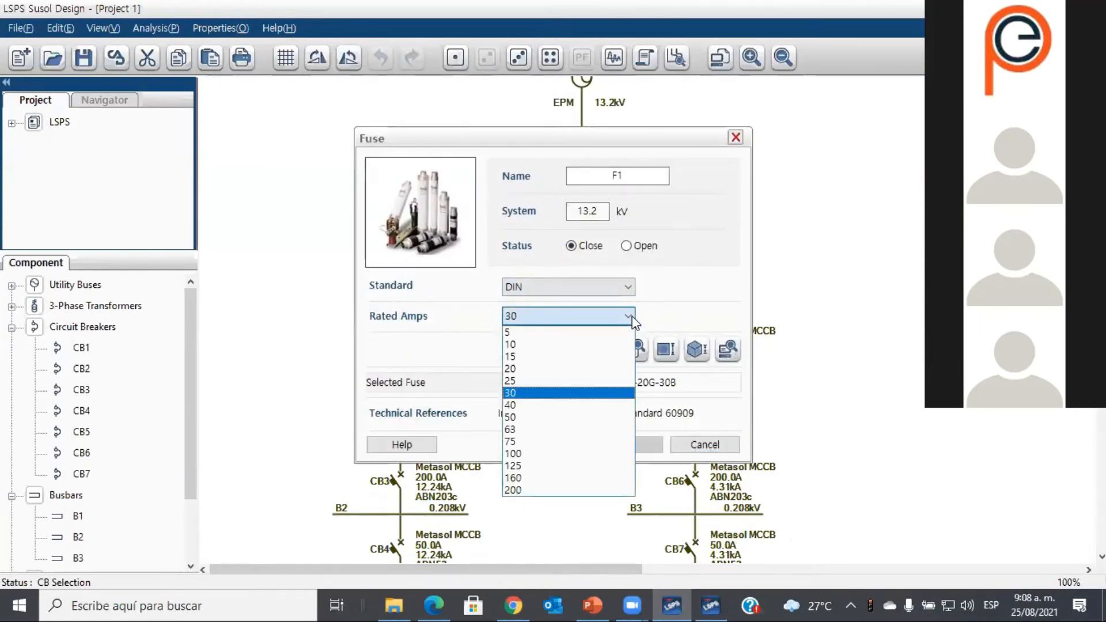
pyautogui.click(574, 417)
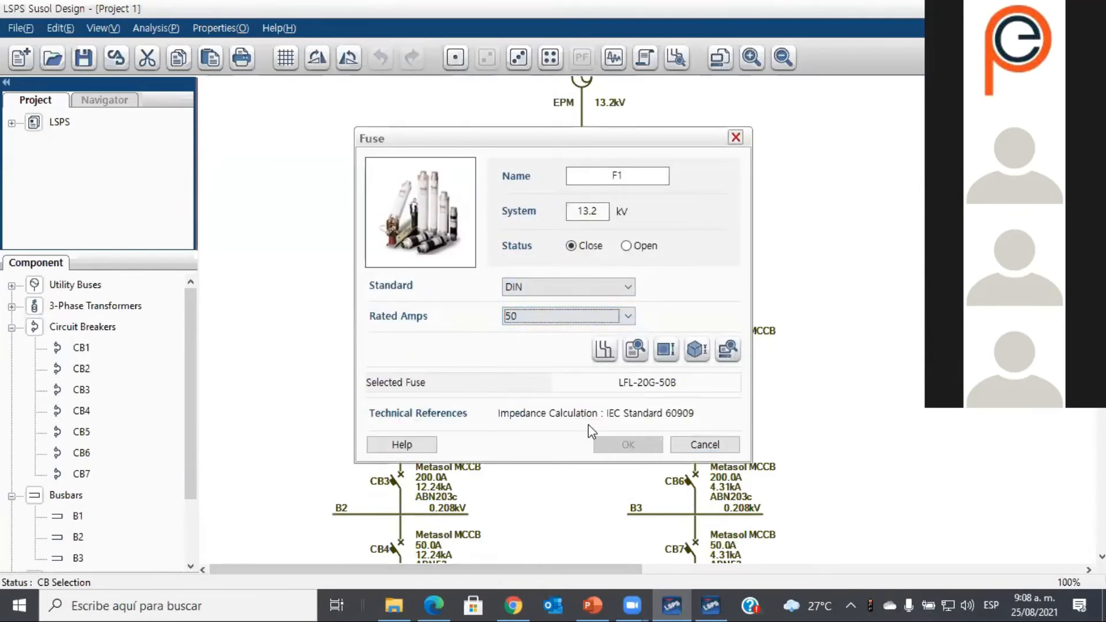
pyautogui.click(617, 440)
# Step: Return the single-line diagram to drawing mode and set fuse F1's rated current to 50 A
pyautogui.click(455, 59)
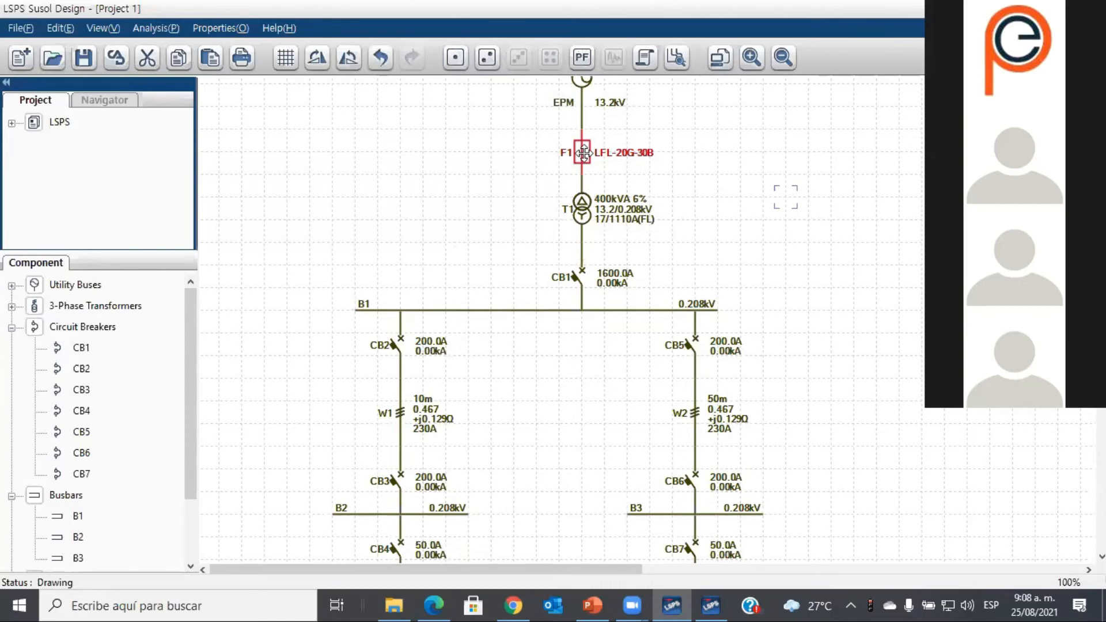
pyautogui.doubleClick(583, 152)
pyautogui.click(568, 315)
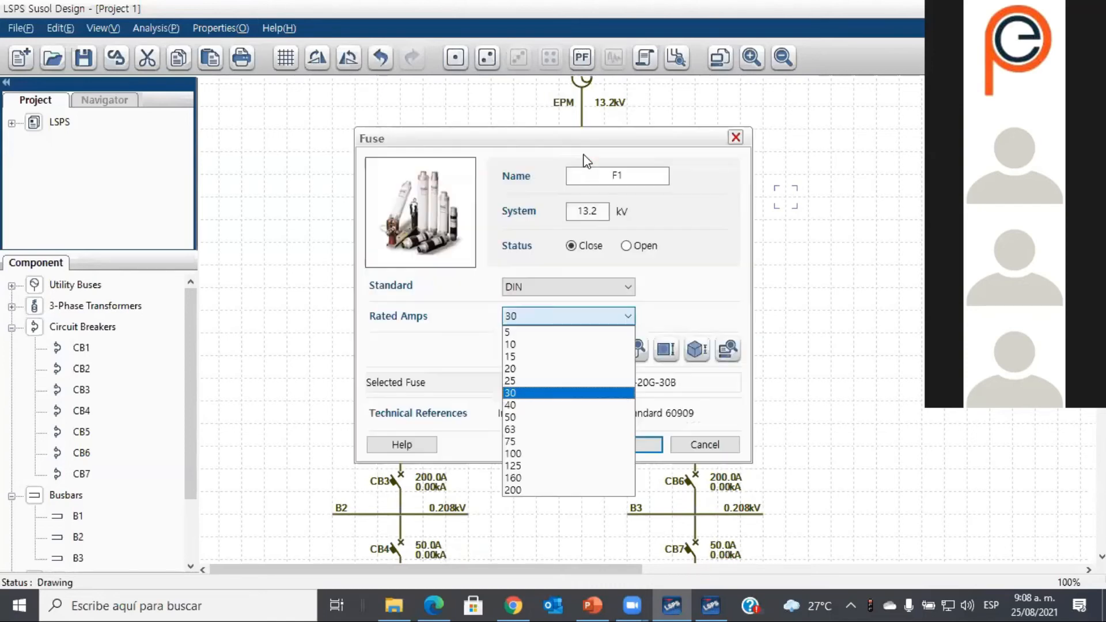
pyautogui.click(546, 417)
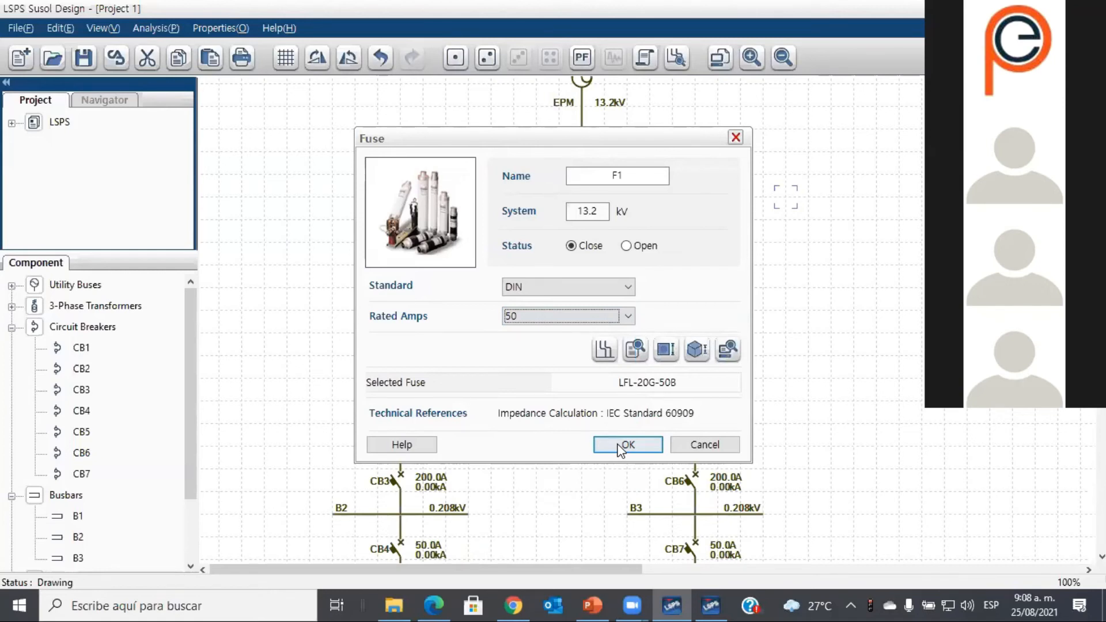
# Step: Switch to Susol T-C Curve, compare fuse F1's curve at 50 A and 30 A, and set its rating to 40 A
pyautogui.click(710, 604)
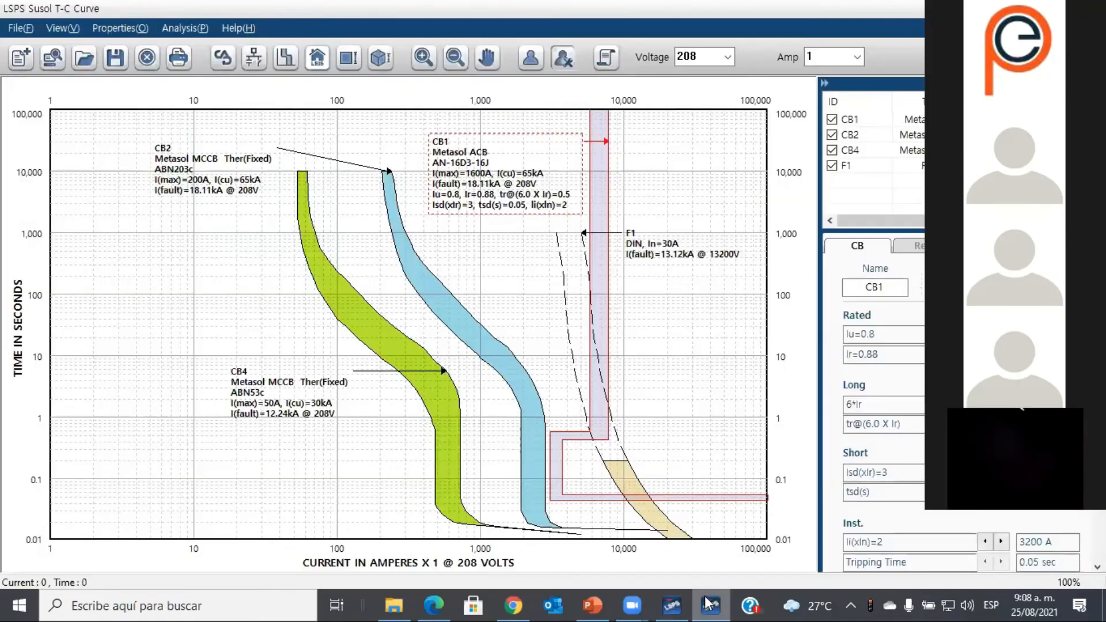
pyautogui.click(643, 238)
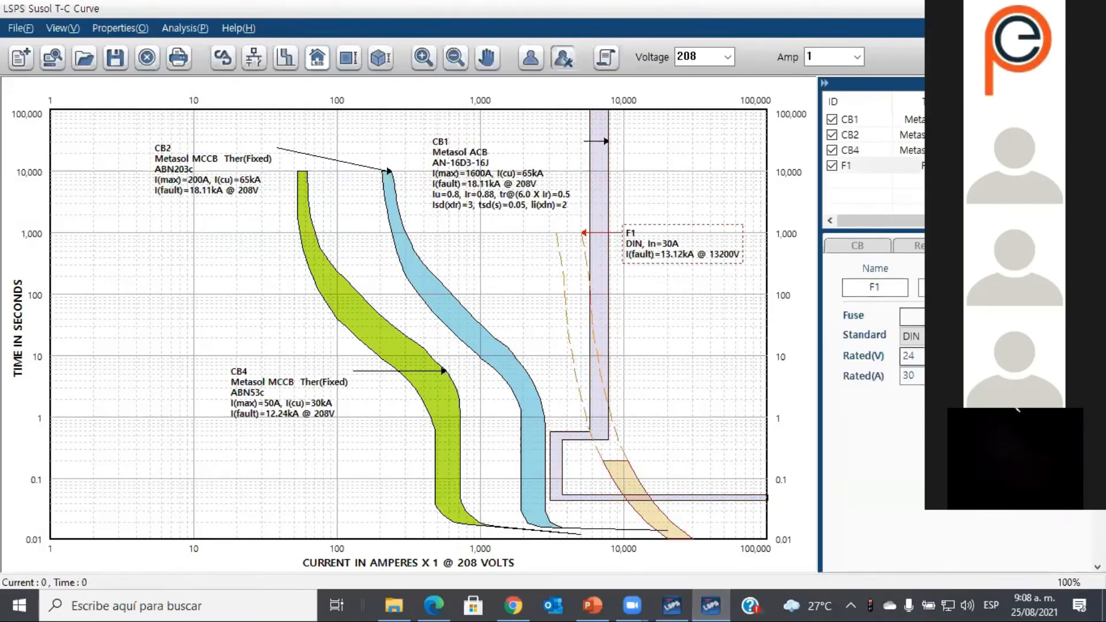
pyautogui.press('Down')
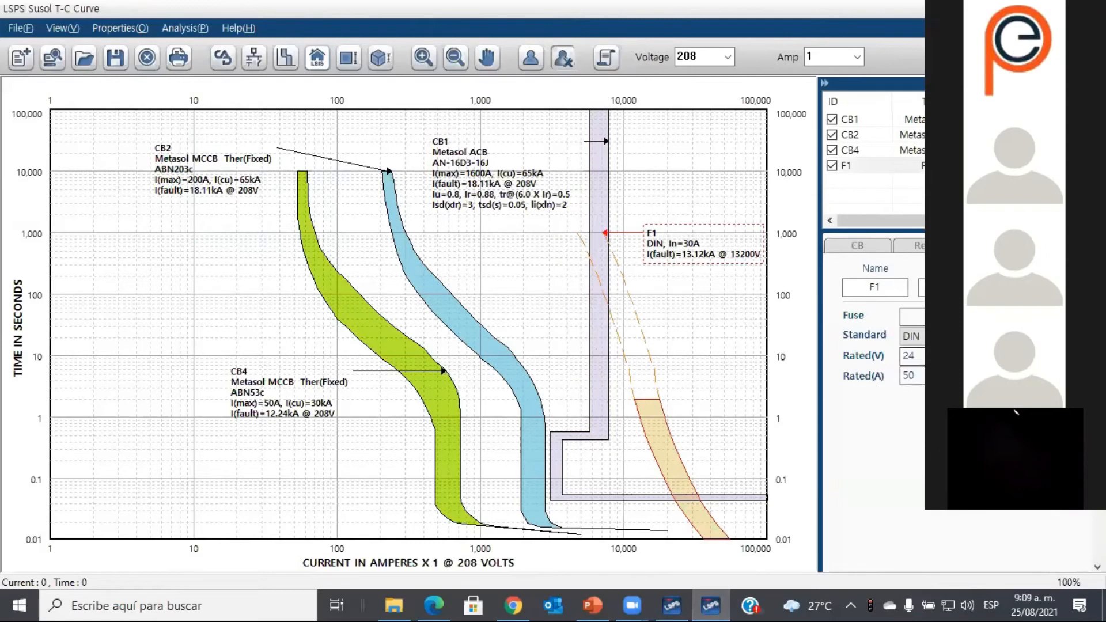
pyautogui.press('Up')
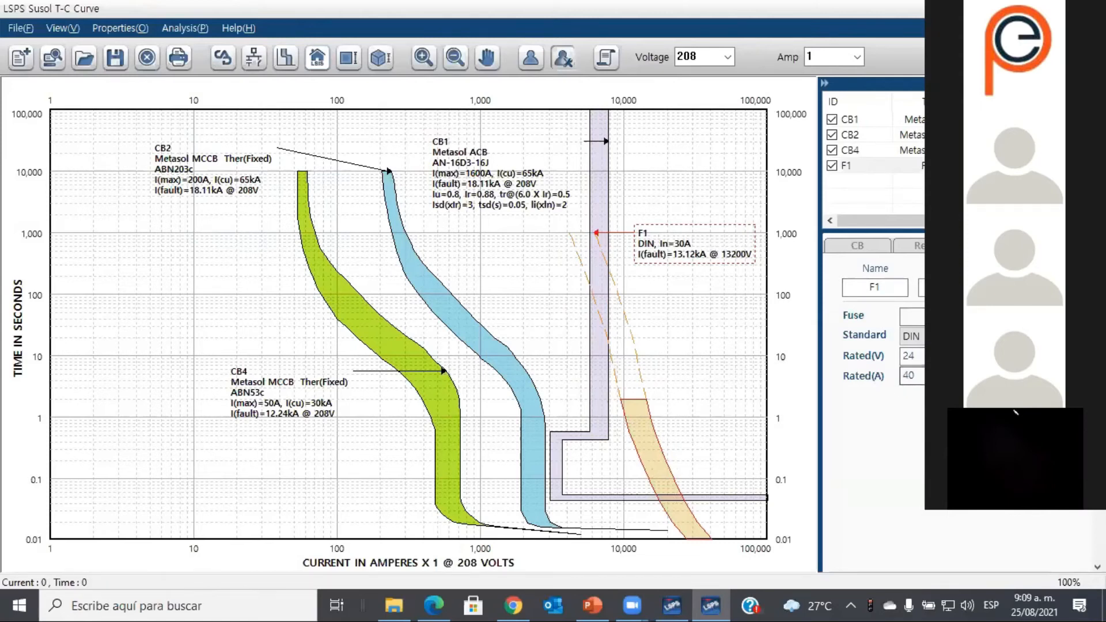
pyautogui.press('Up')
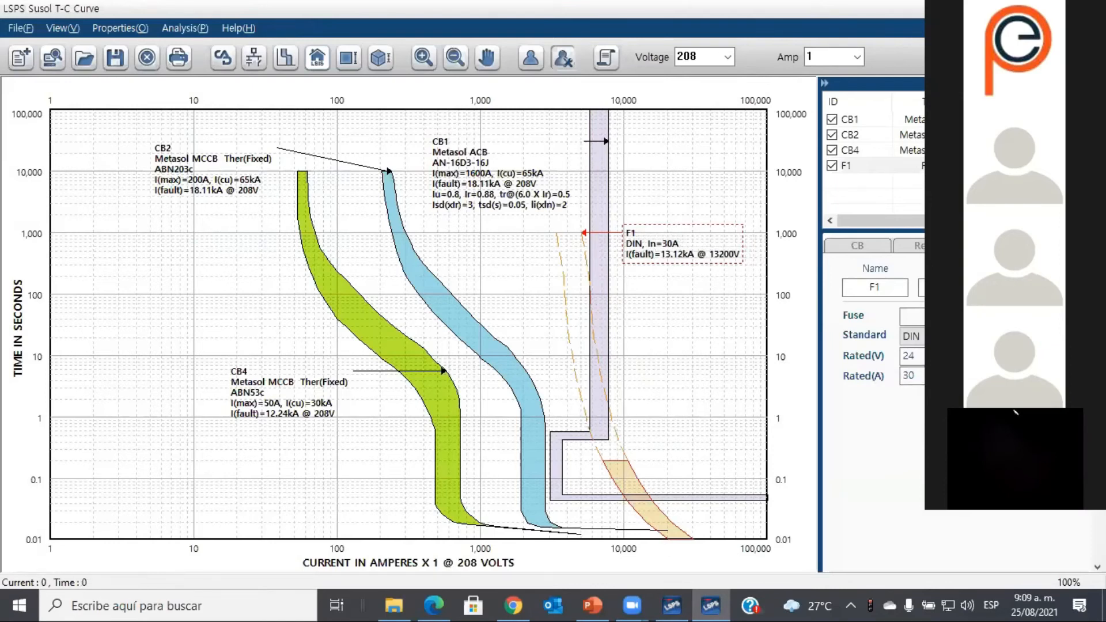
pyautogui.press('Down')
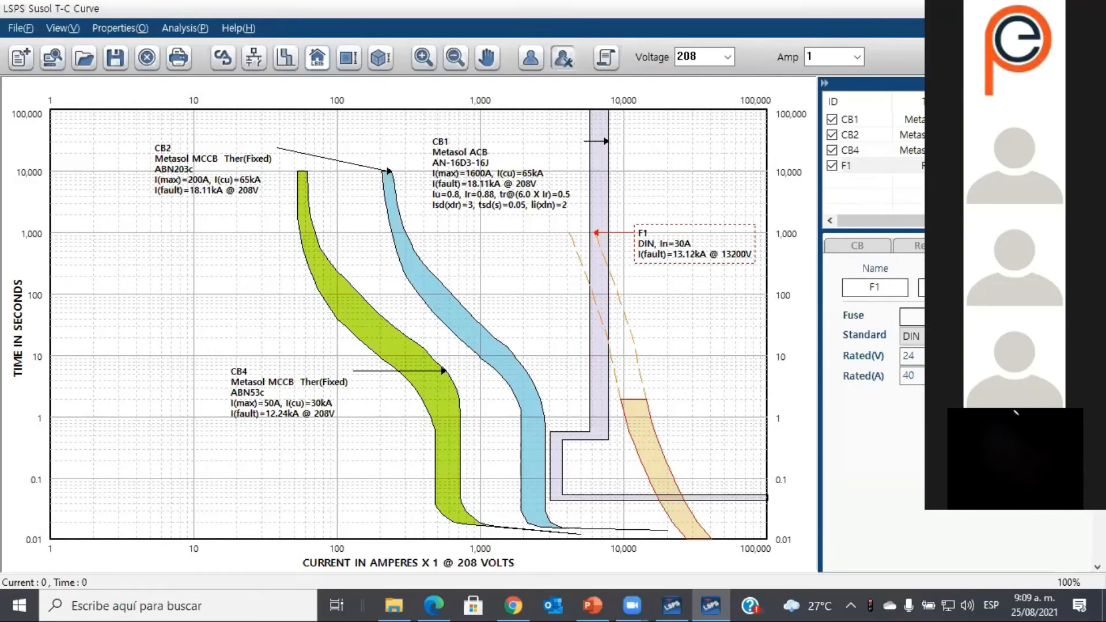
pyautogui.click(482, 186)
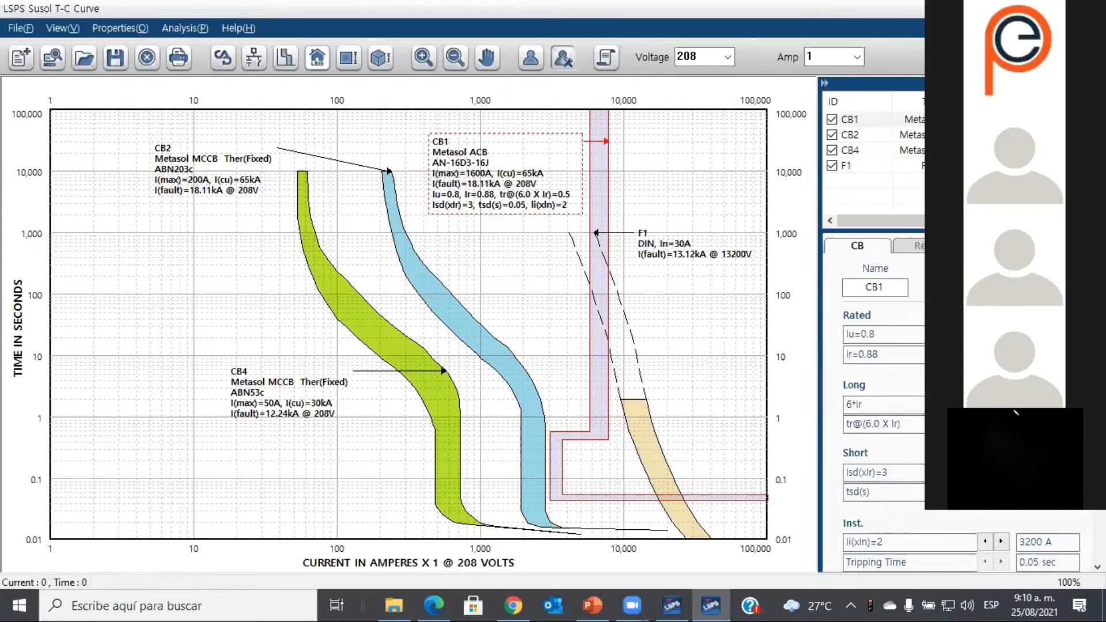
# Step: Raise CB1's instantaneous pickup Ii to 8
pyautogui.scroll(-3, 872, 323)
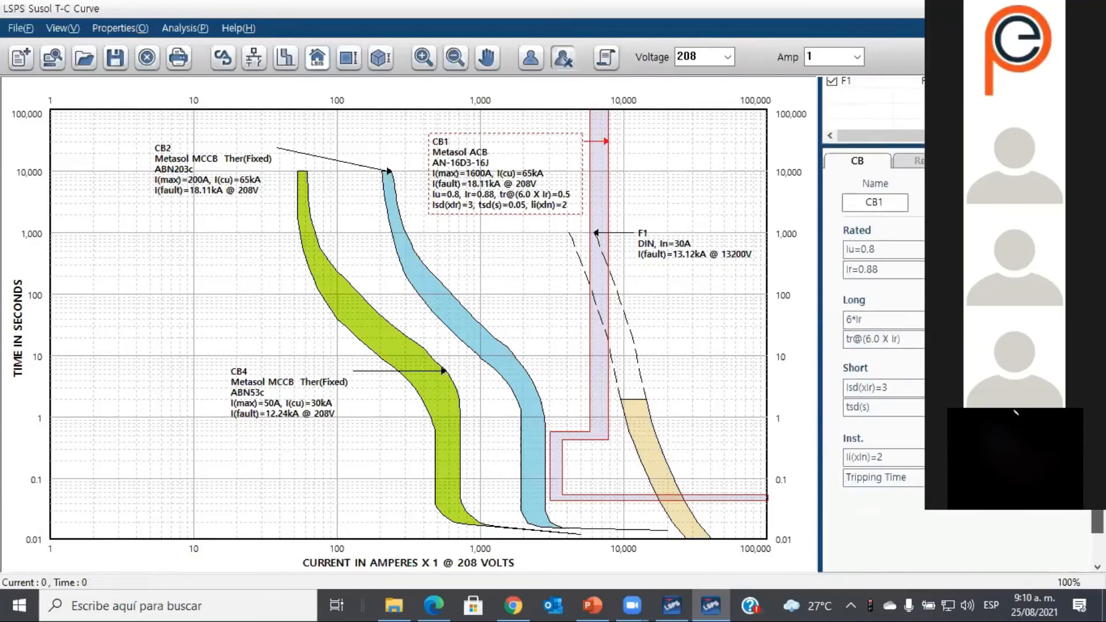
pyautogui.press('Right')
pyautogui.press('Right')
pyautogui.press('Right')
pyautogui.press('Right')
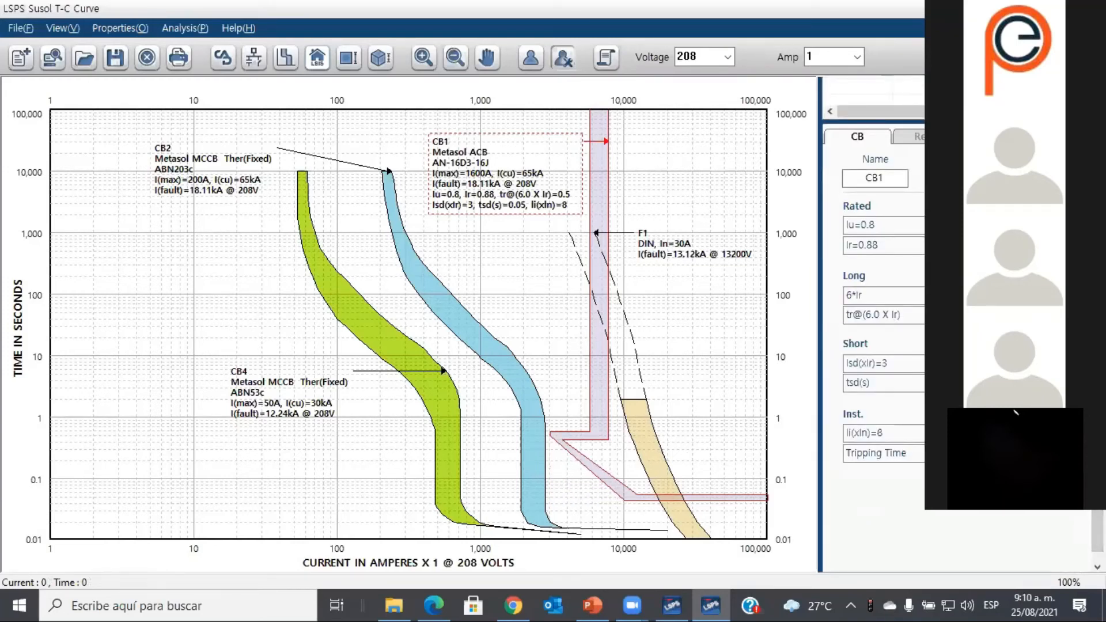
# Step: Set CB1's short-time delay tsd to 0.2 and return its instantaneous pickup Ii to 2
pyautogui.press('Right')
pyautogui.press('Right')
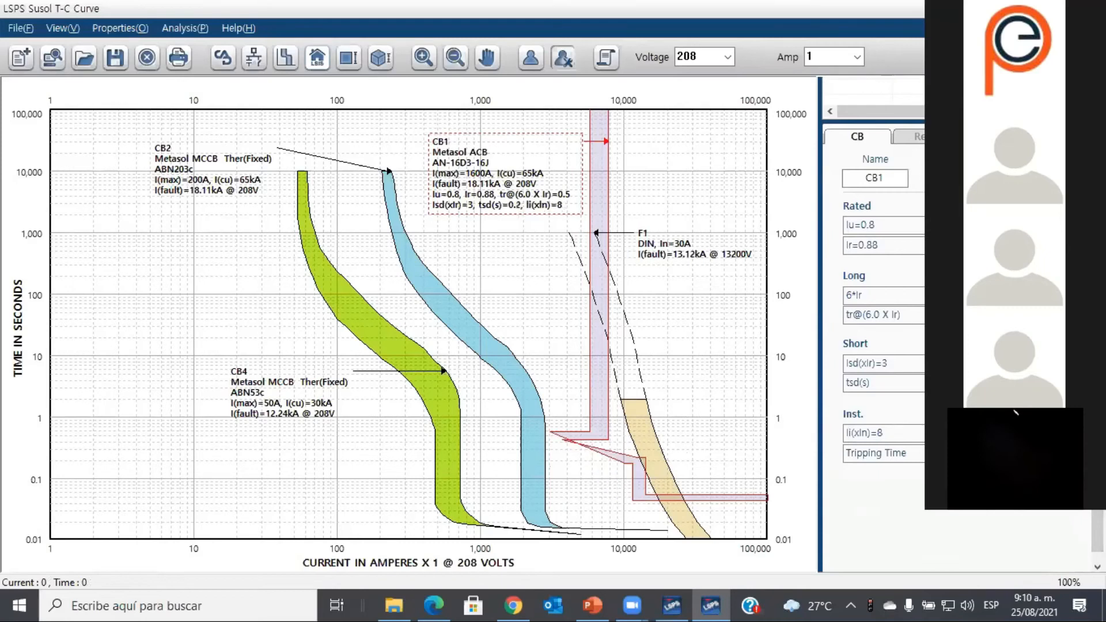
pyautogui.press('Left')
pyautogui.press('Left')
pyautogui.press('Left')
pyautogui.press('Left')
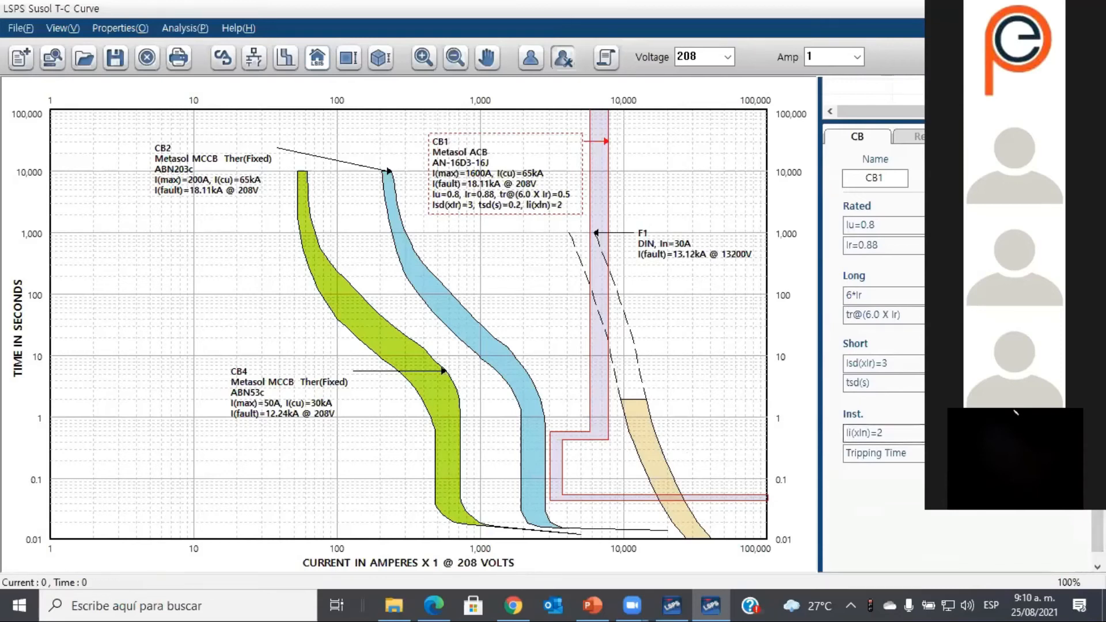
pyautogui.click(951, 461)
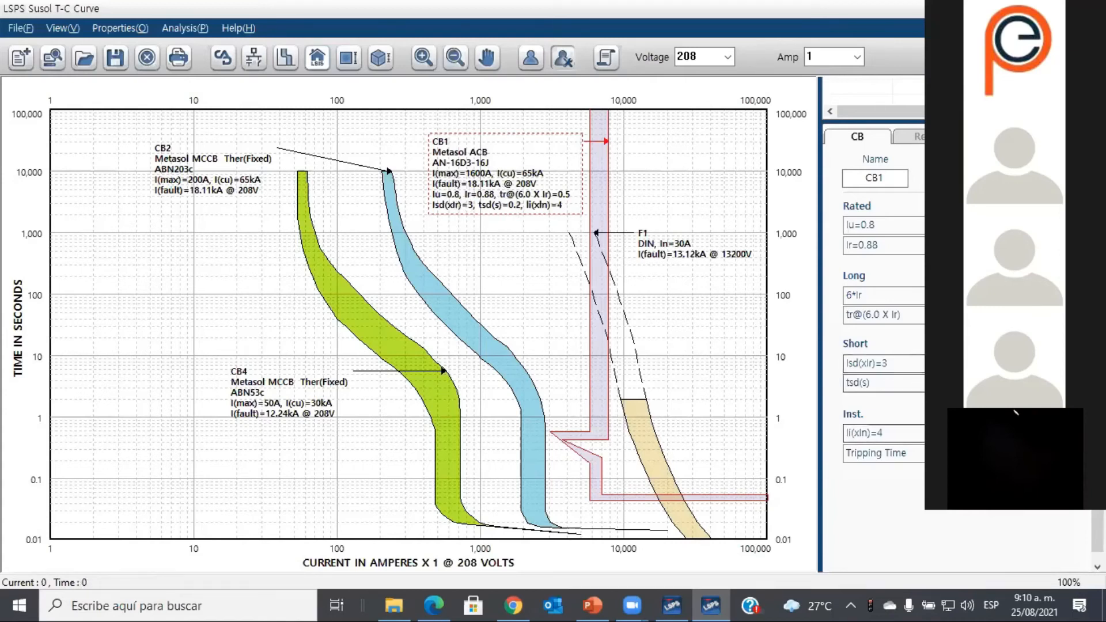
pyautogui.scroll(2, 945, 433)
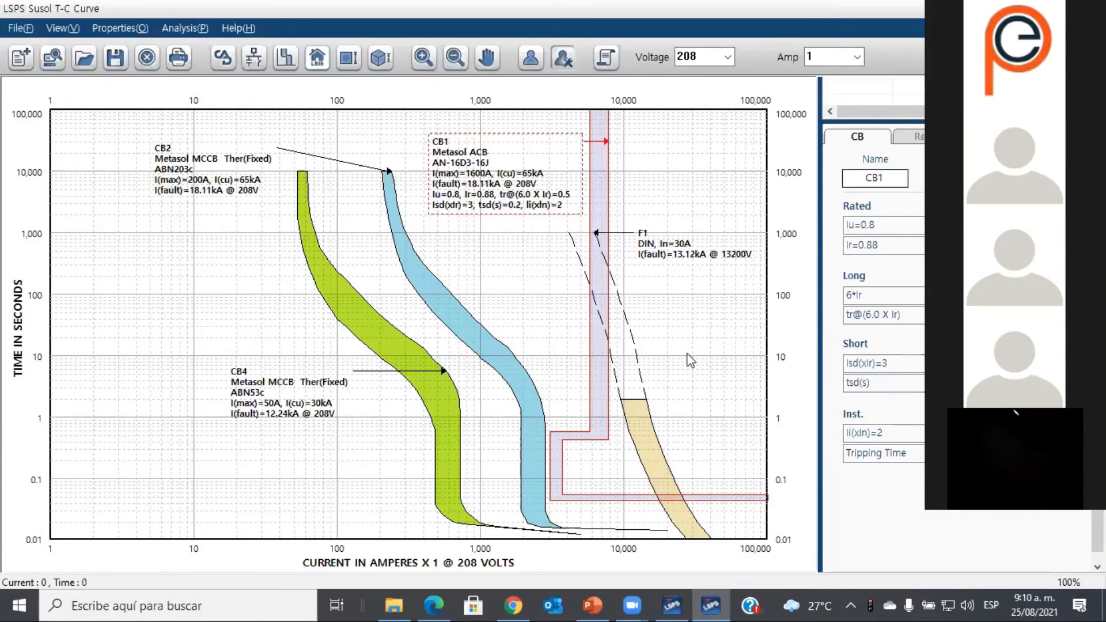
# Step: Open the Word document "Plantilla ejemplo _ Informe CCto y Coordinación Protecciones" from the desktop folder Evento Agosto
pyautogui.moveTo(399, 594)
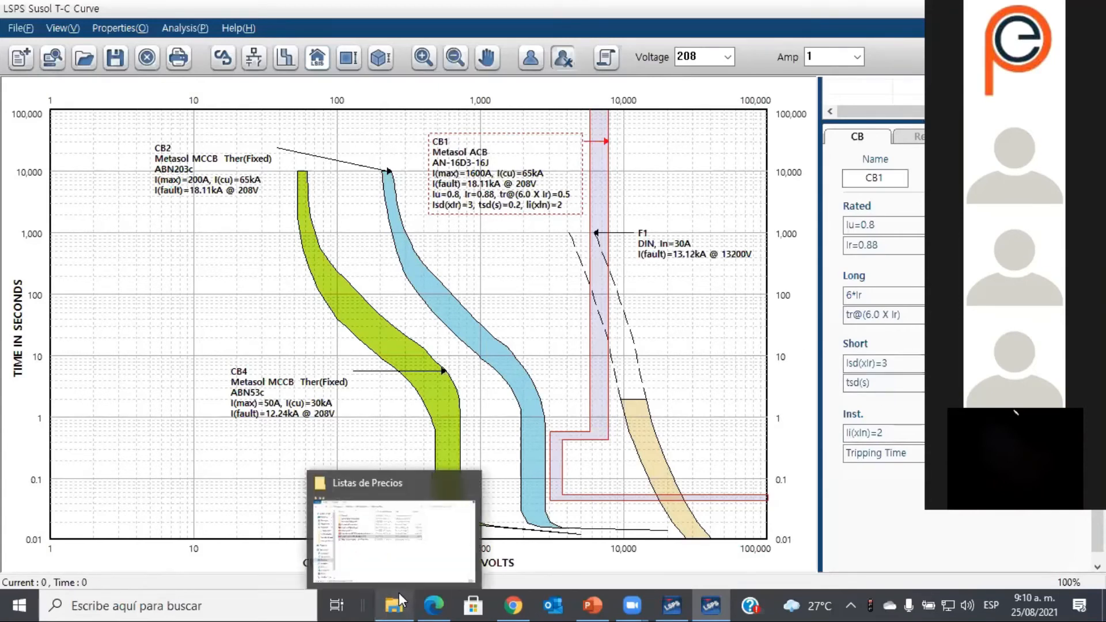
pyautogui.click(404, 569)
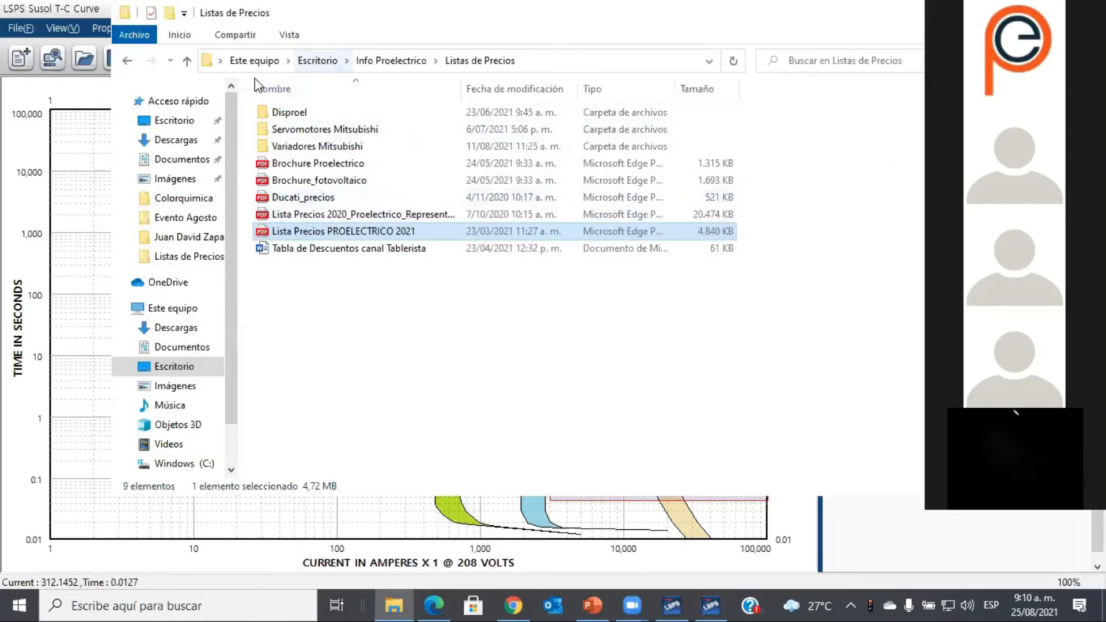
pyautogui.hotkey('alt', 'Up')
pyautogui.hotkey('alt', 'Up')
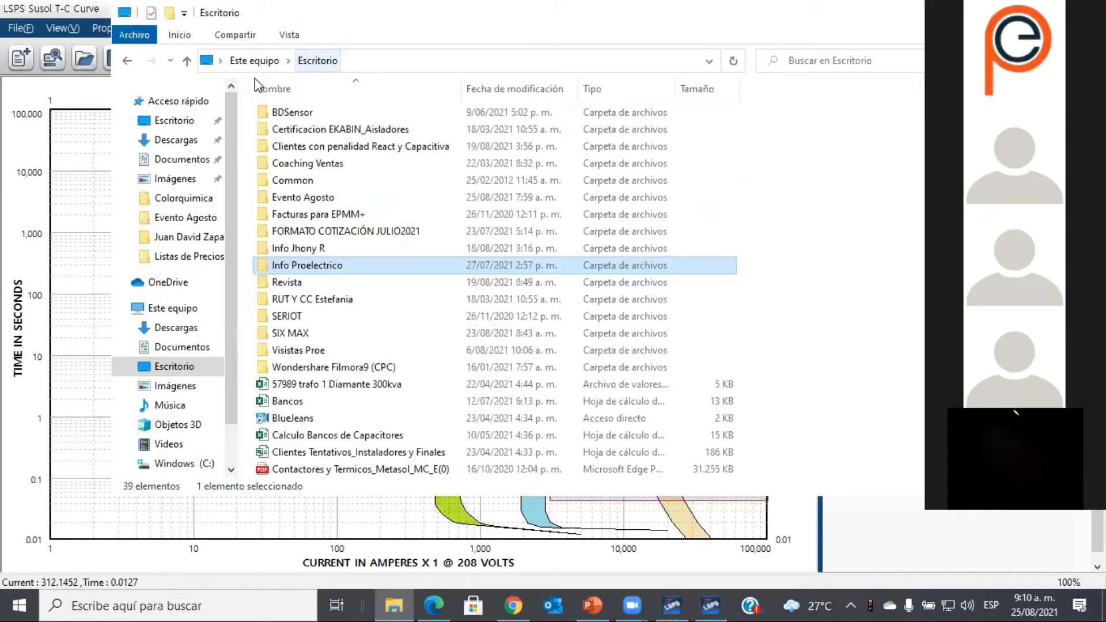
pyautogui.doubleClick(344, 201)
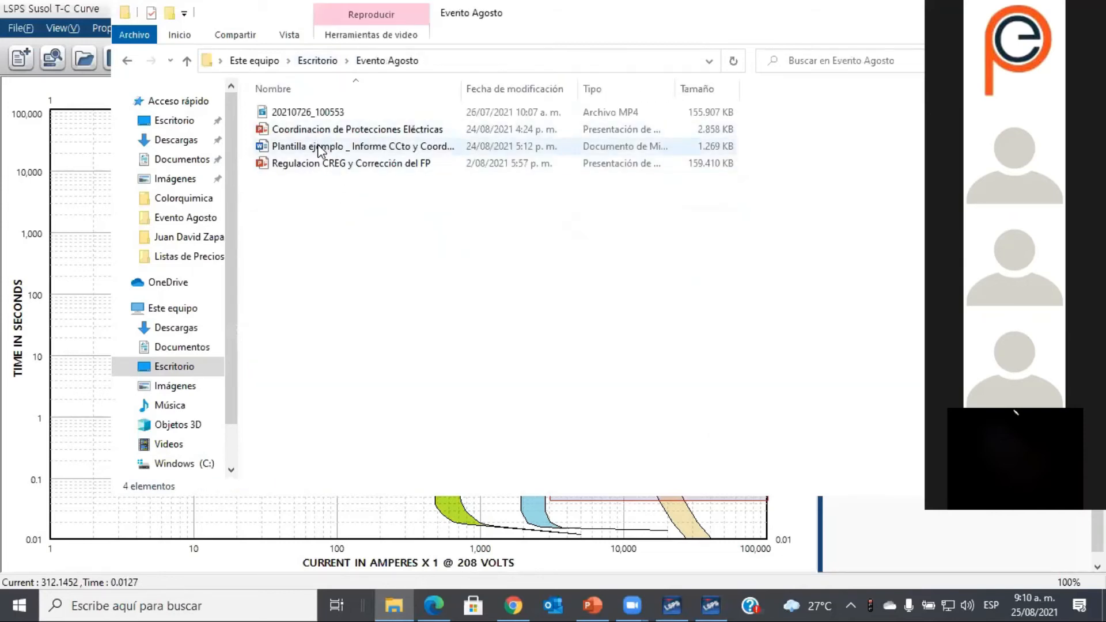
pyautogui.doubleClick(318, 147)
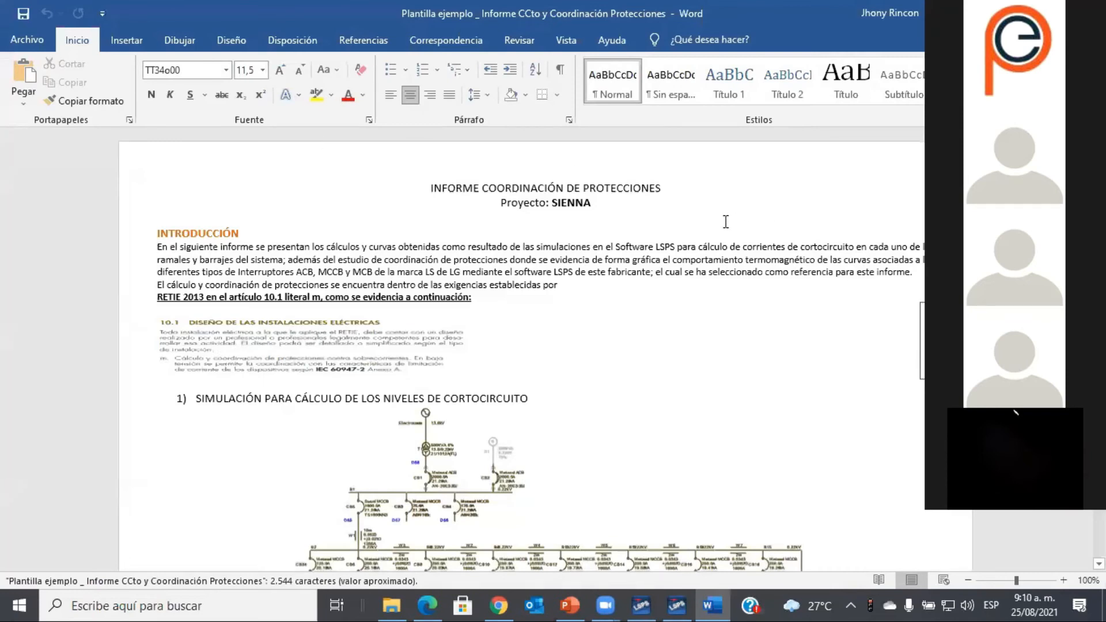
# Step: Replace the project name SIENNA in the report heading with "Buenaventura"
pyautogui.click(592, 202)
pyautogui.press('BackSpace')
pyautogui.press('BackSpace')
pyautogui.press('BackSpace')
pyautogui.press('BackSpace')
pyautogui.press('BackSpace')
pyautogui.press('BackSpace')
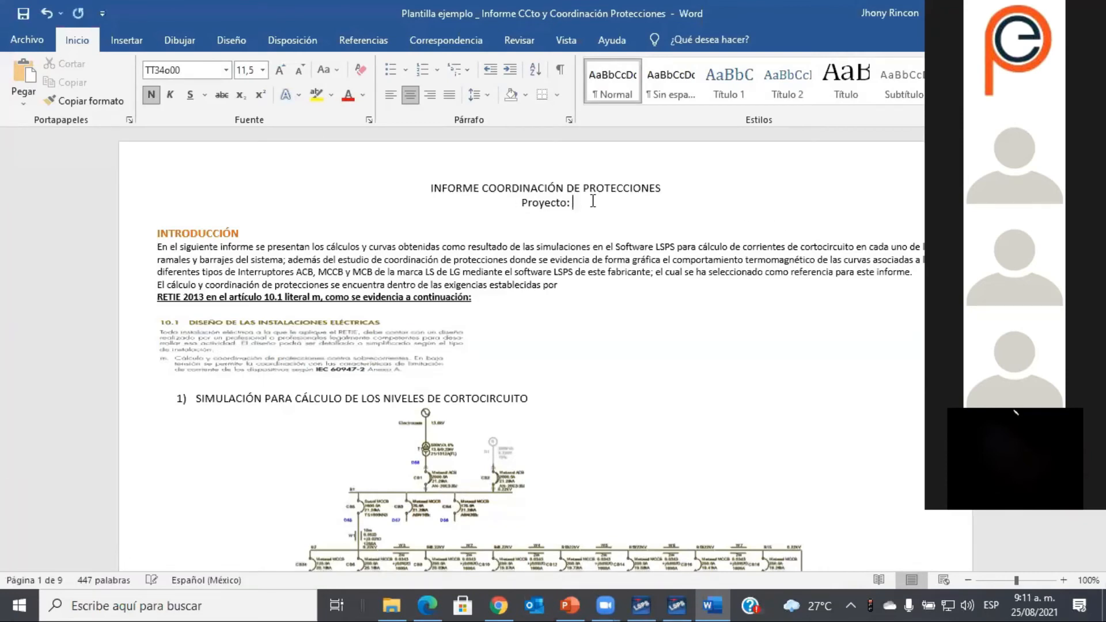
pyautogui.write('Buen')
pyautogui.write('aven')
pyautogui.press('BackSpace')
pyautogui.press('BackSpace')
pyautogui.write('ntura')
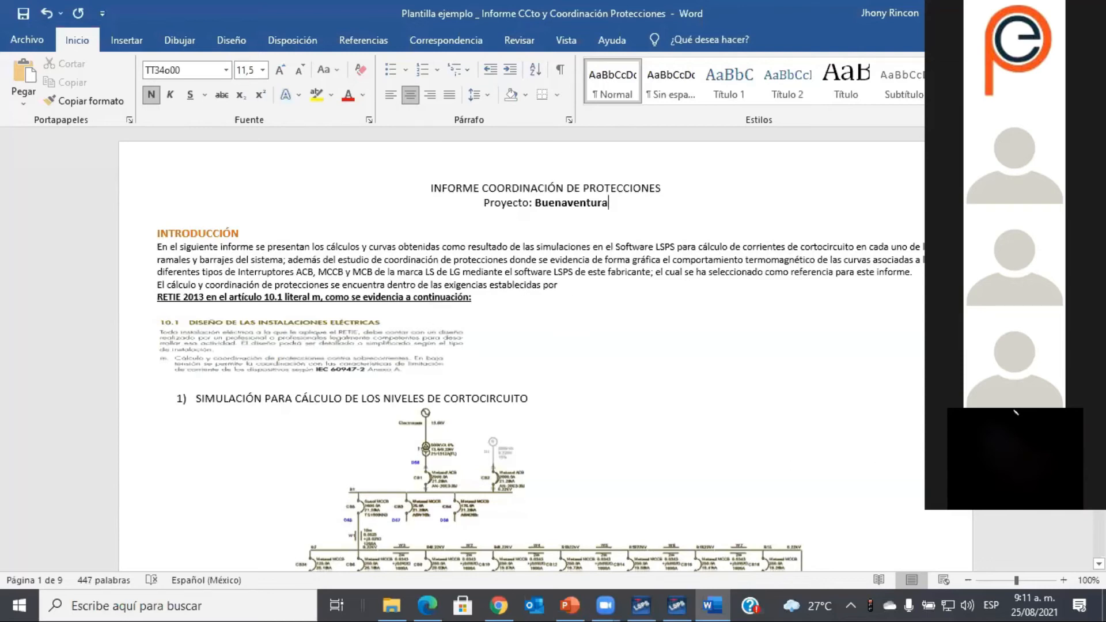
# Step: Delete the old single-line diagram image under section 1, "Simulación para cálculo de los niveles de cortocircuito"
pyautogui.scroll(-5, 518, 346)
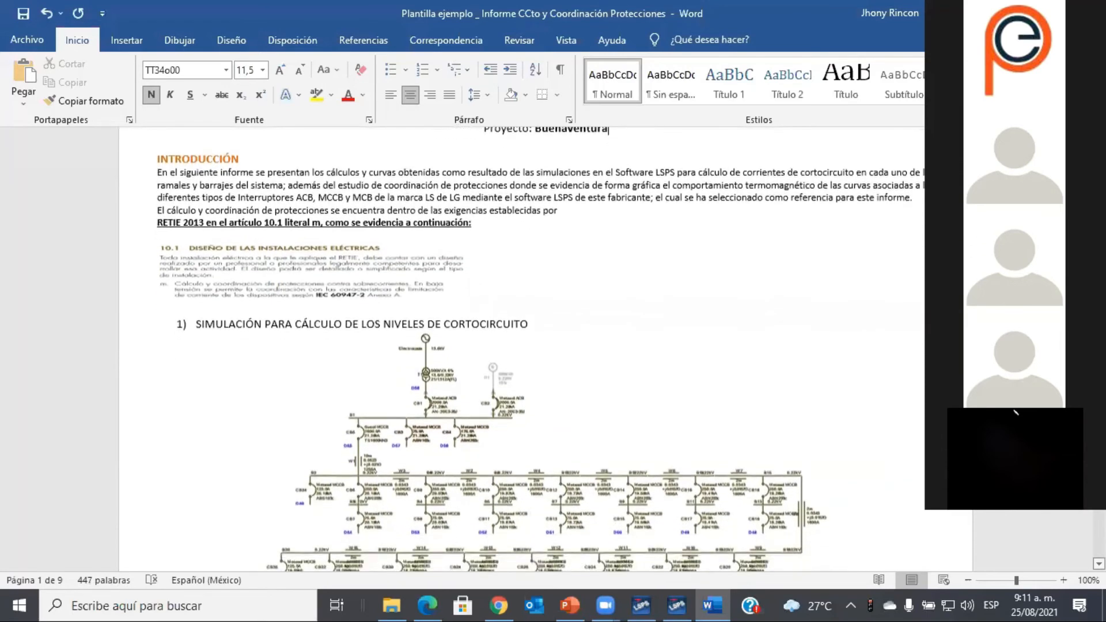
pyautogui.scroll(-1, 576, 296)
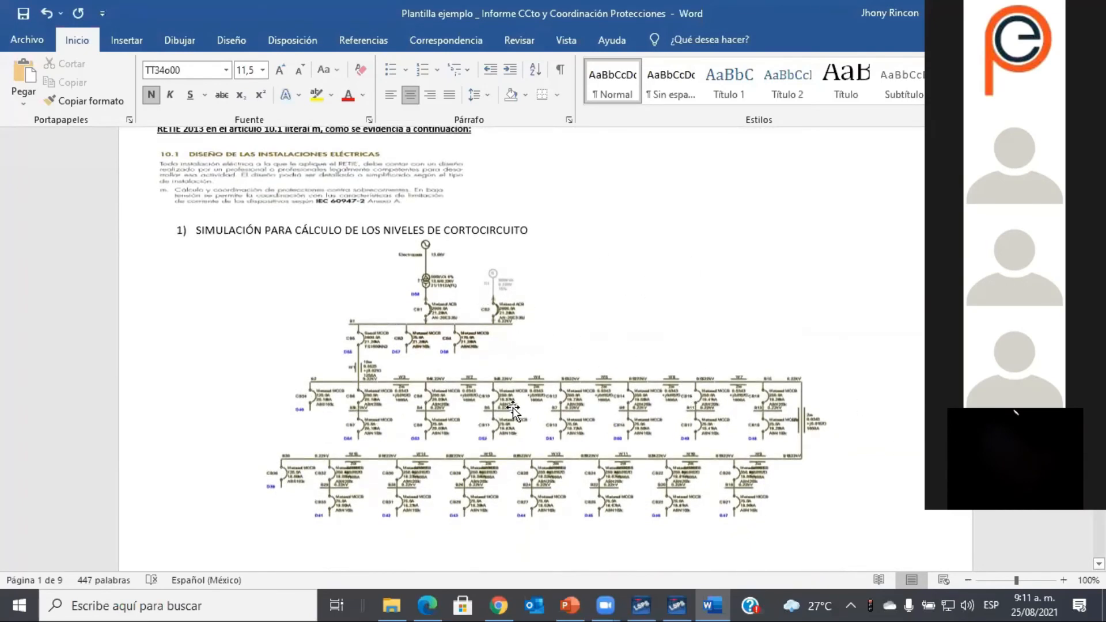
pyautogui.moveTo(1017, 582); pyautogui.dragTo(1012, 583)
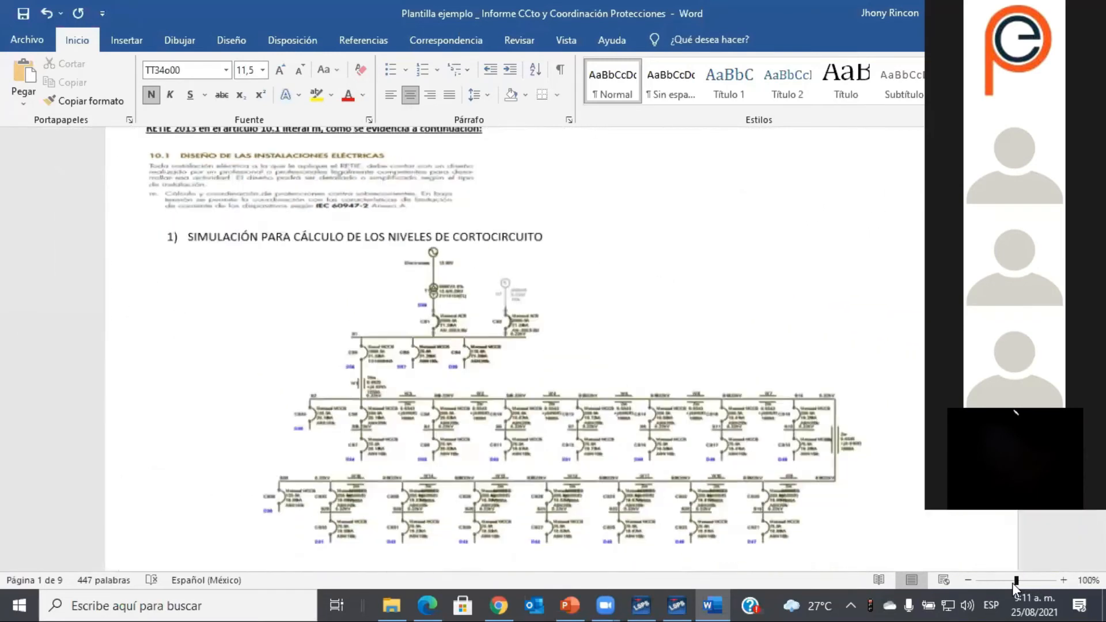
pyautogui.click(584, 375)
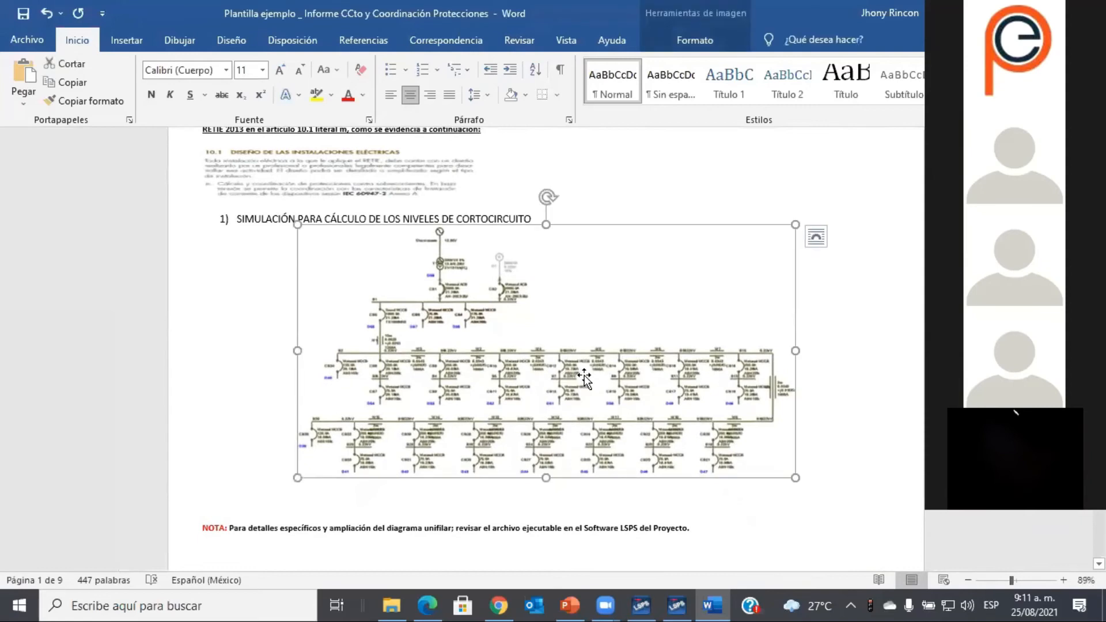
pyautogui.press('Delete')
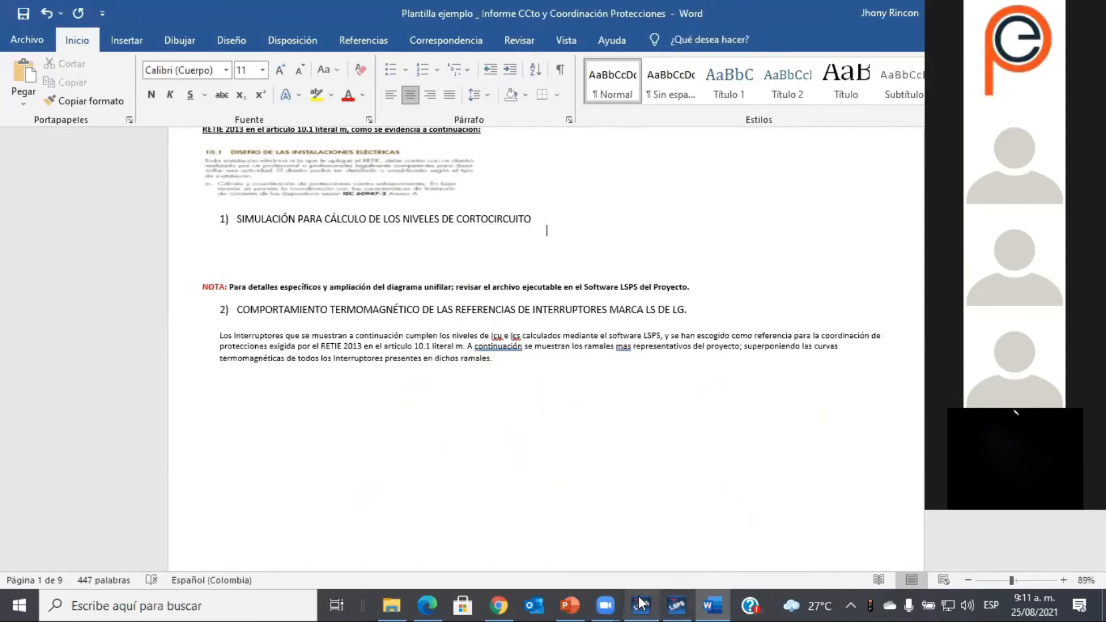
# Step: Switch to Susol Design and capture the screen with the whole single-line diagram shown at 80% zoom
pyautogui.click(641, 604)
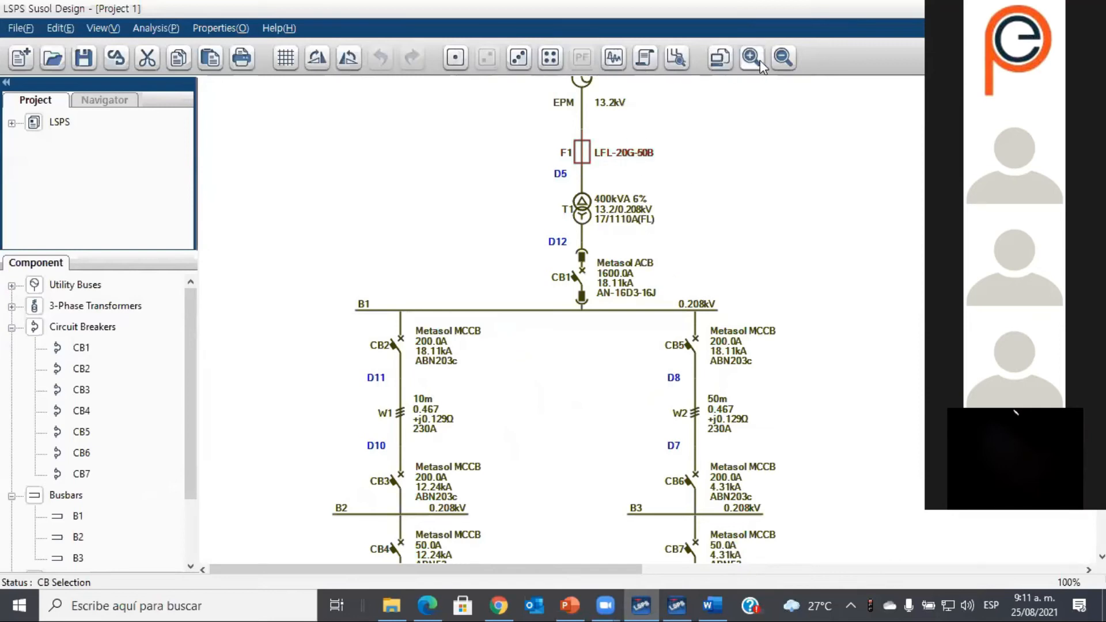
pyautogui.click(782, 57)
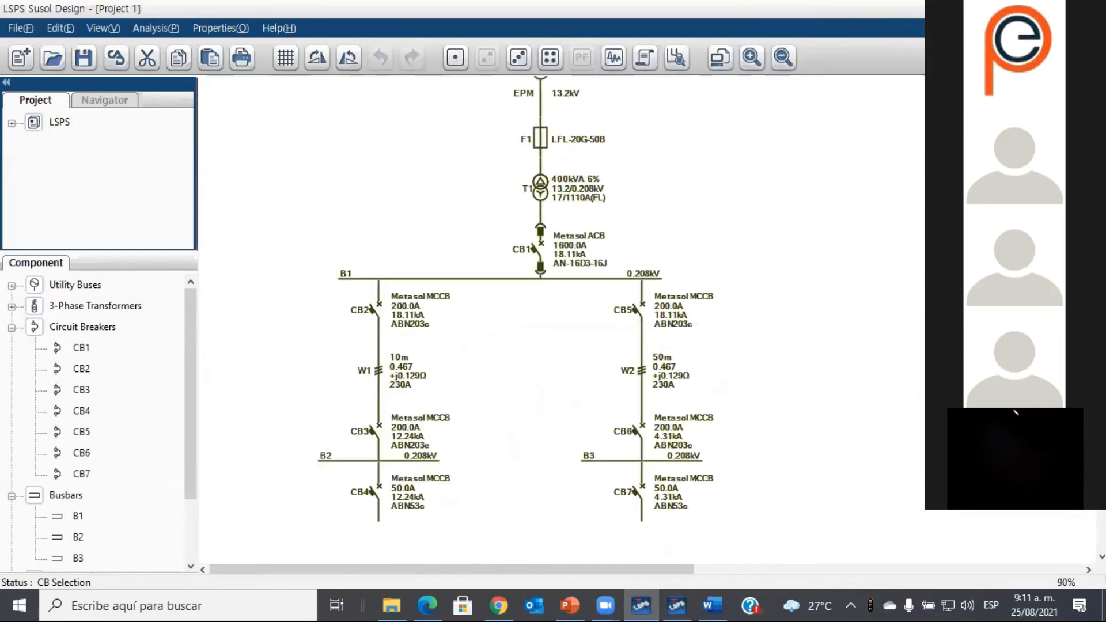
pyautogui.scroll(2, 562, 320)
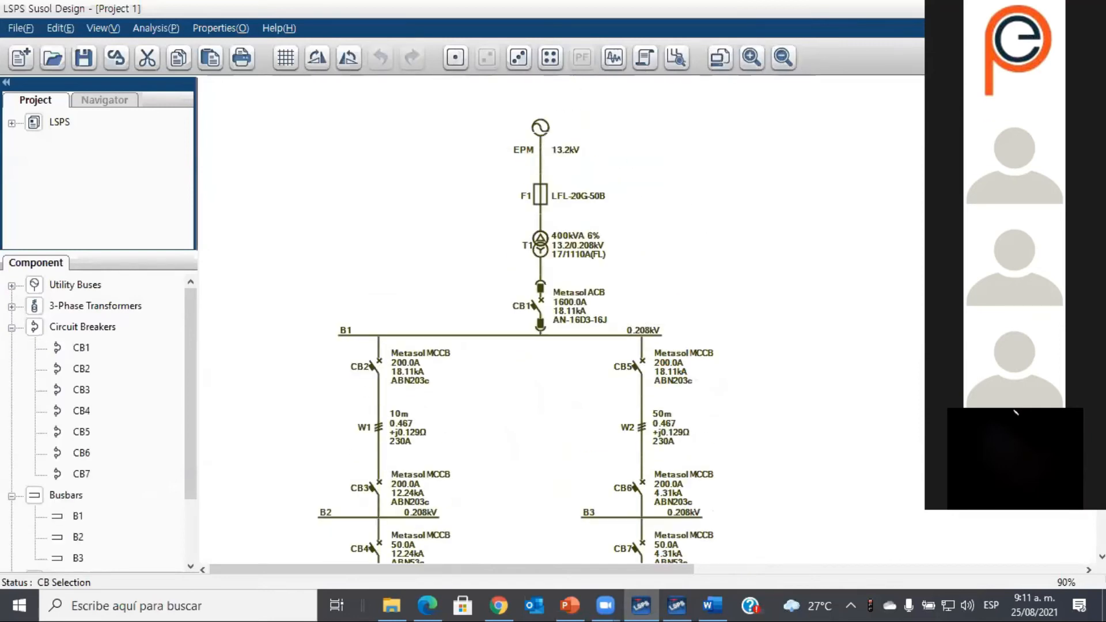
pyautogui.click(782, 57)
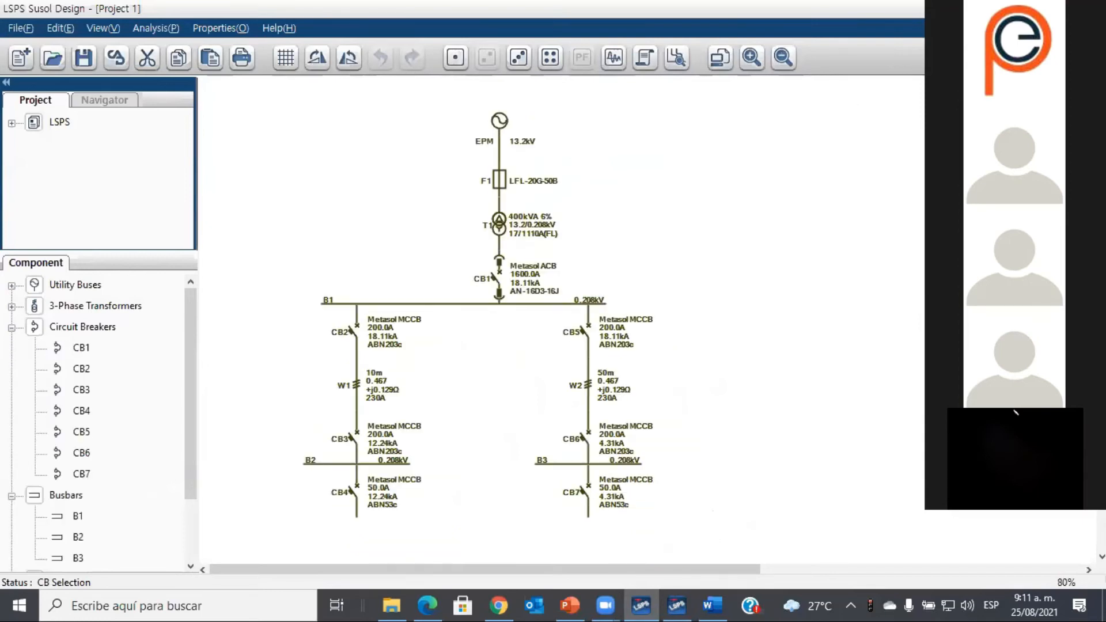
# Step: Return to the Word report and try to paste the full screen capture under section 1
pyautogui.click(714, 605)
pyautogui.hotkey('ctrl', 'v')
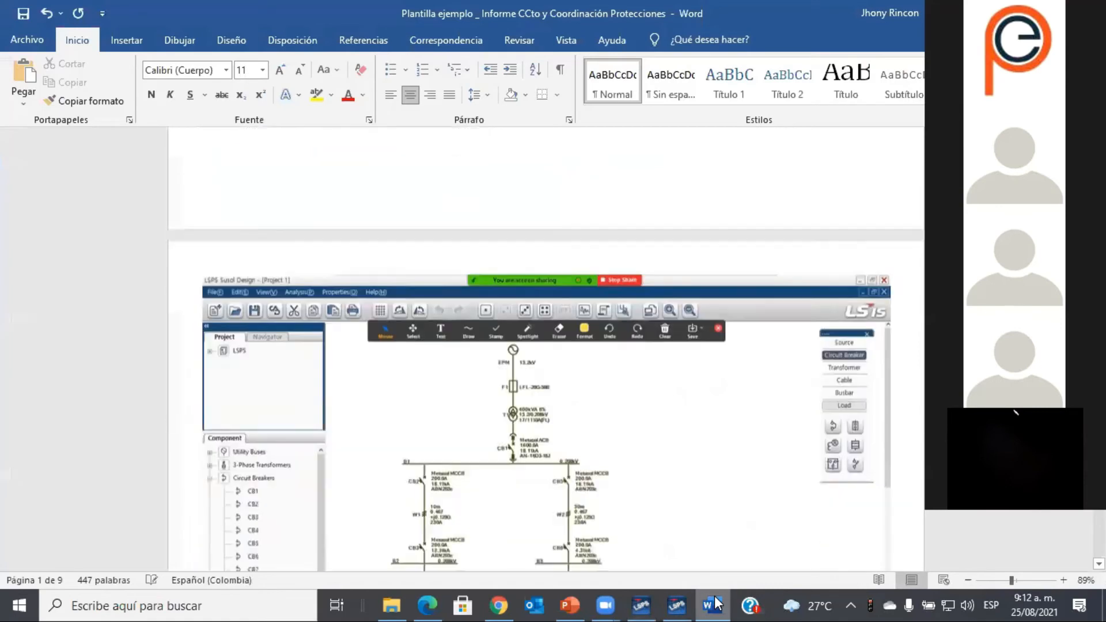
pyautogui.click(543, 368)
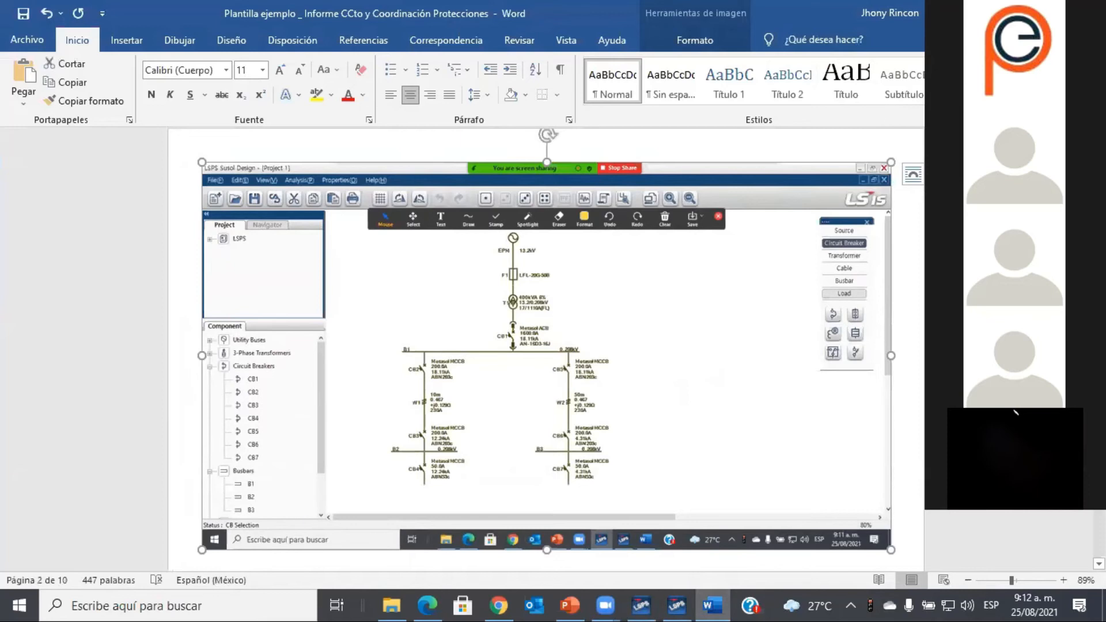
pyautogui.scroll(10, 545, 345)
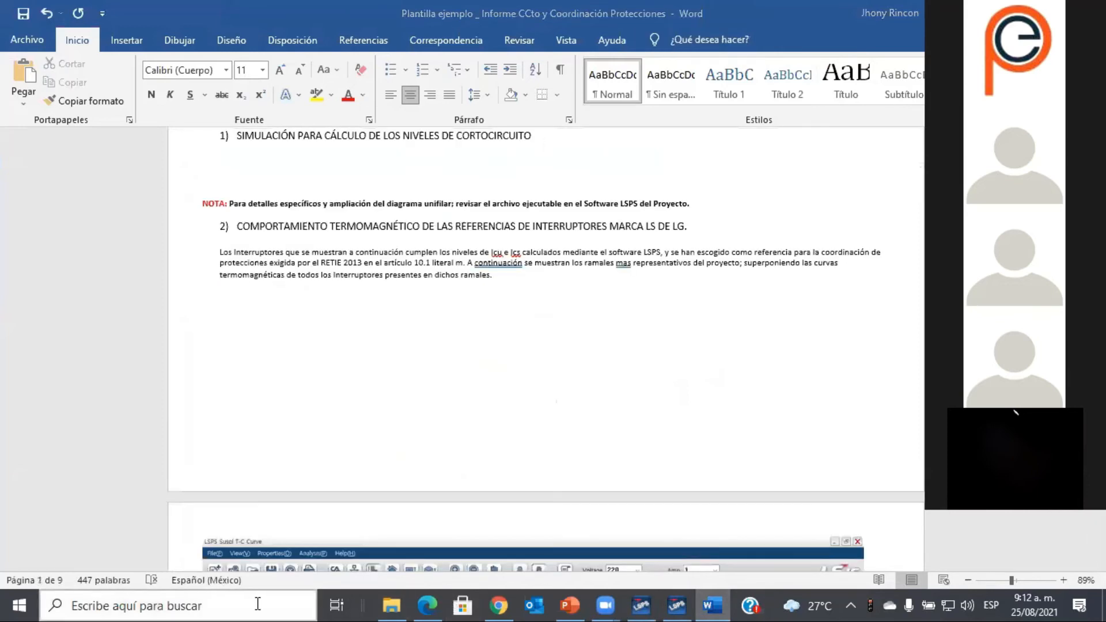
# Step: Open Paint and paste the screen capture of the single-line diagram
pyautogui.click(260, 604)
pyautogui.write('pa')
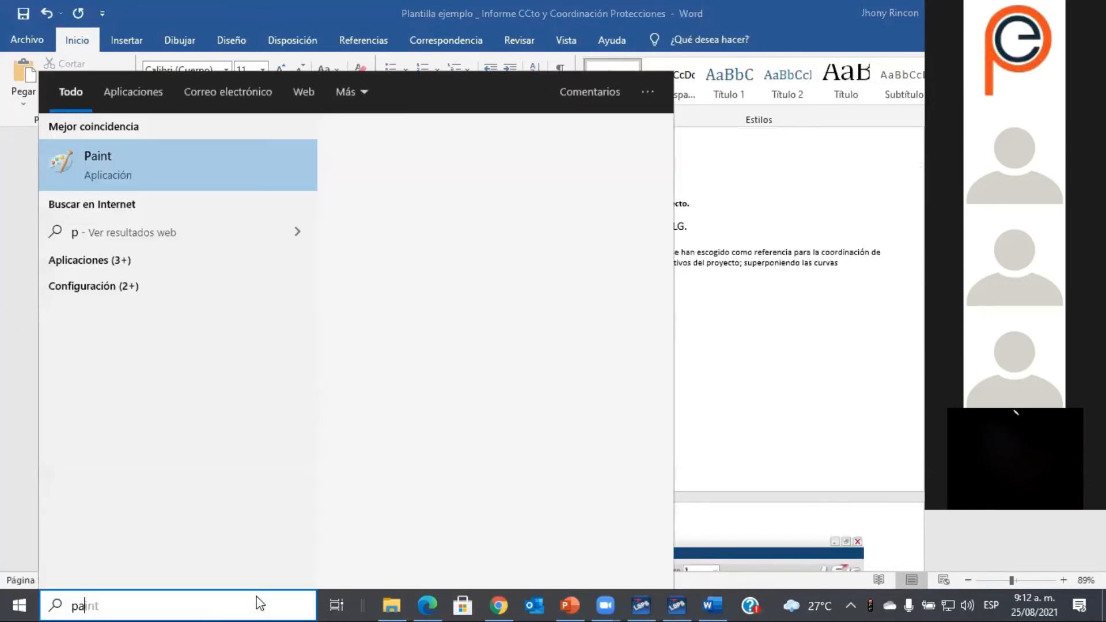
pyautogui.write('int')
pyautogui.click(179, 155)
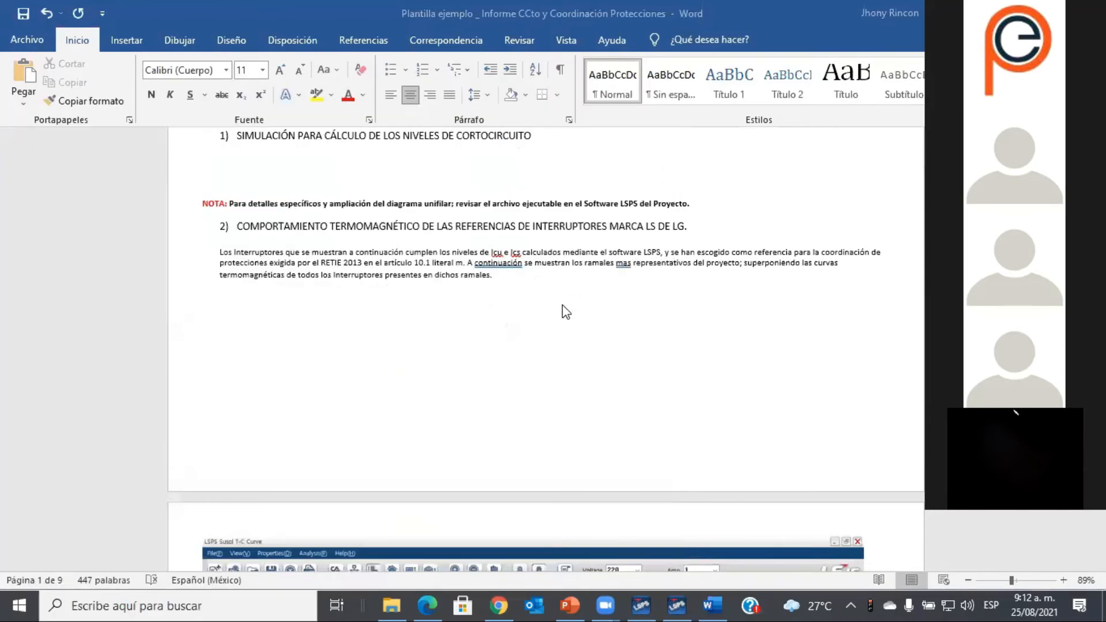
pyautogui.hotkey('ctrl', 'v')
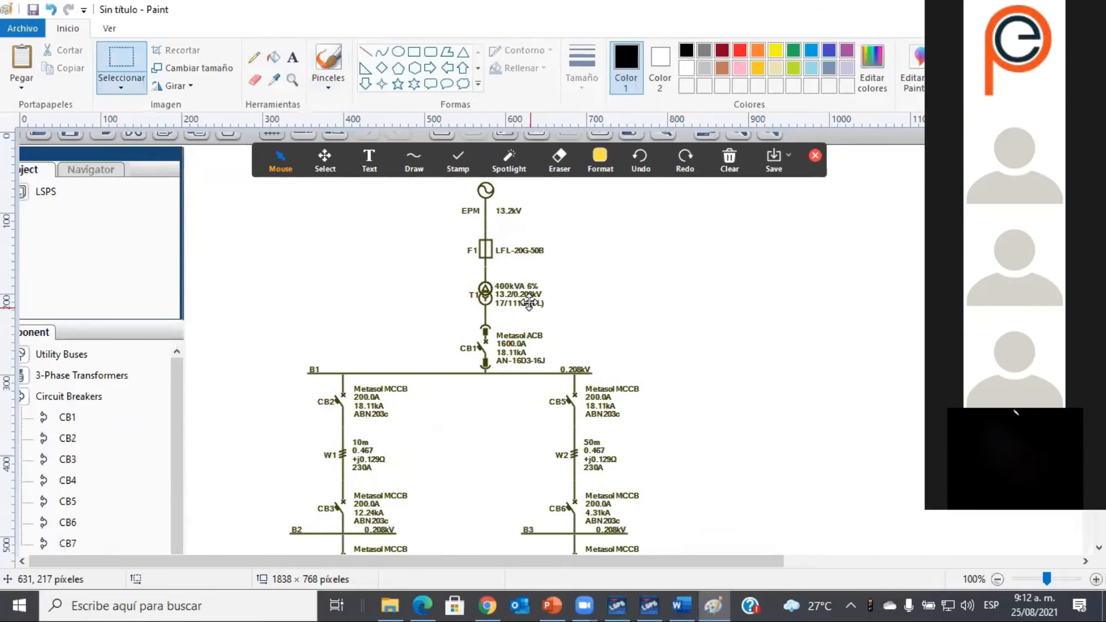
# Step: Shift the pasted capture upward and cut out only the single-line diagram, an area of about 485 × 510 pixels
pyautogui.moveTo(528, 302); pyautogui.dragTo(522, 264)
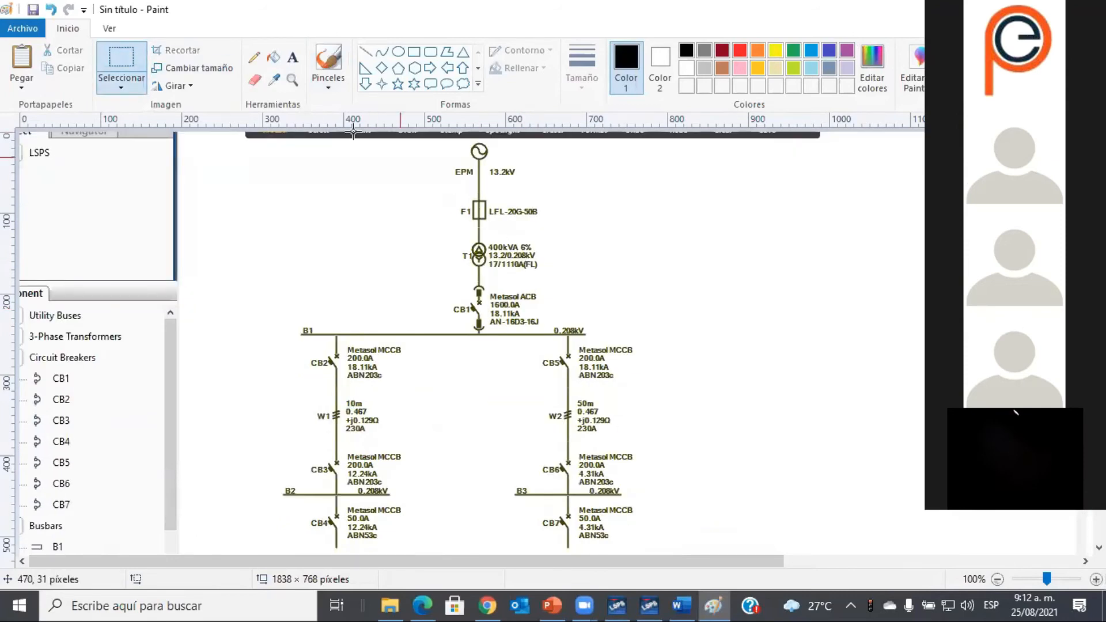
pyautogui.moveTo(297, 141); pyautogui.dragTo(588, 593)
pyautogui.click(692, 516)
pyautogui.moveTo(260, 141); pyautogui.dragTo(652, 553)
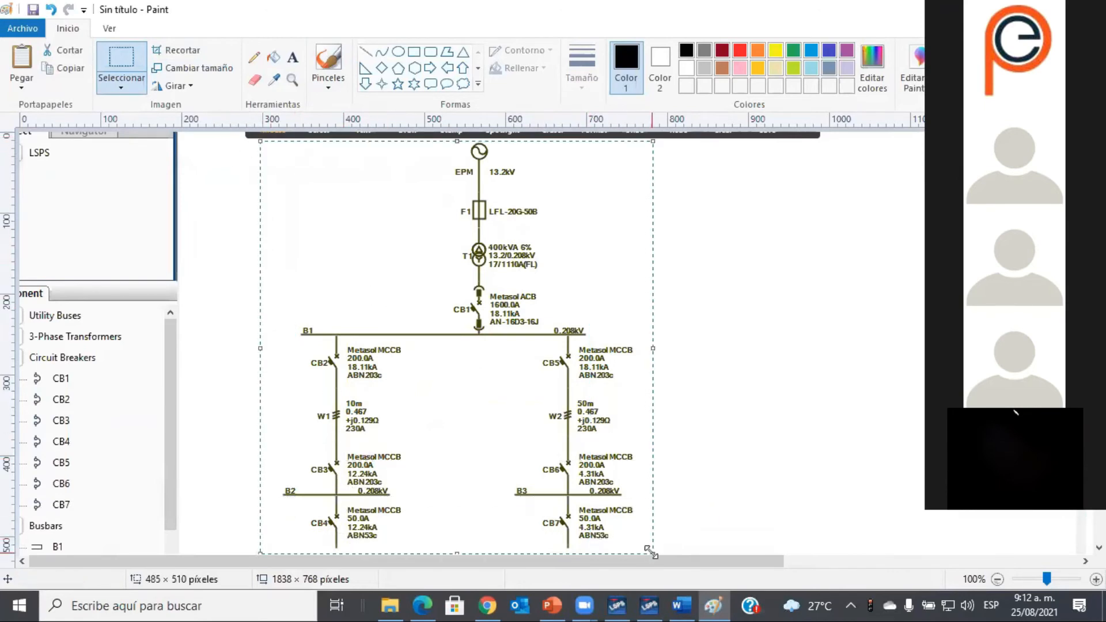
pyautogui.hotkey('ctrl', 'x')
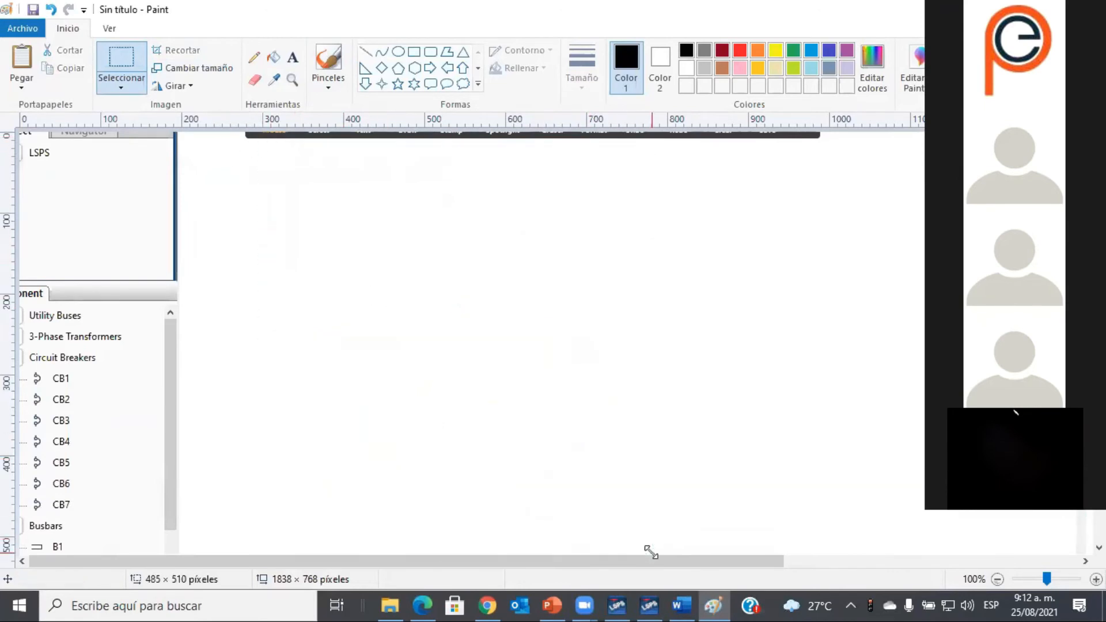
# Step: Switch to Word, paste the cropped single-line diagram under section 1, and shrink it proportionally to fit the first page
pyautogui.click(672, 597)
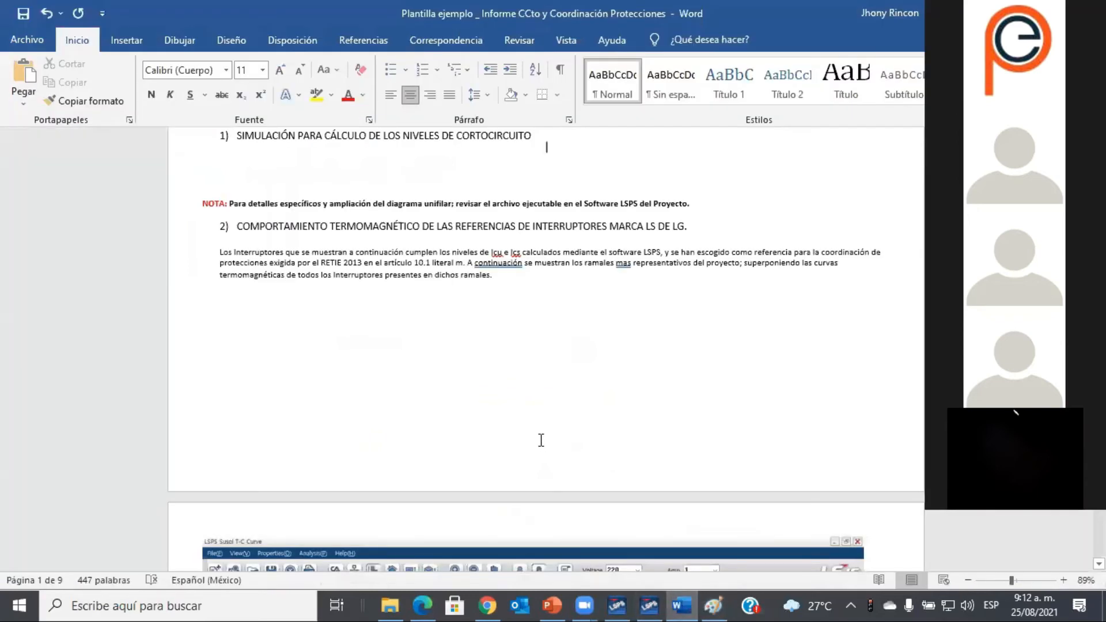
pyautogui.hotkey('ctrl', 'v')
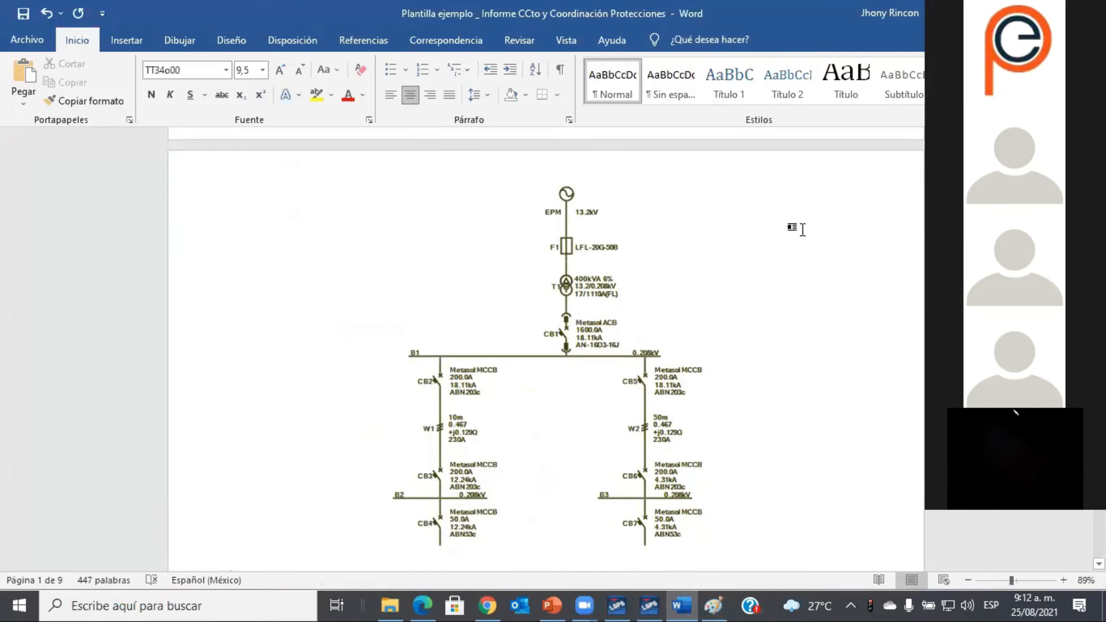
pyautogui.click(698, 442)
pyautogui.moveTo(719, 550); pyautogui.dragTo(649, 459)
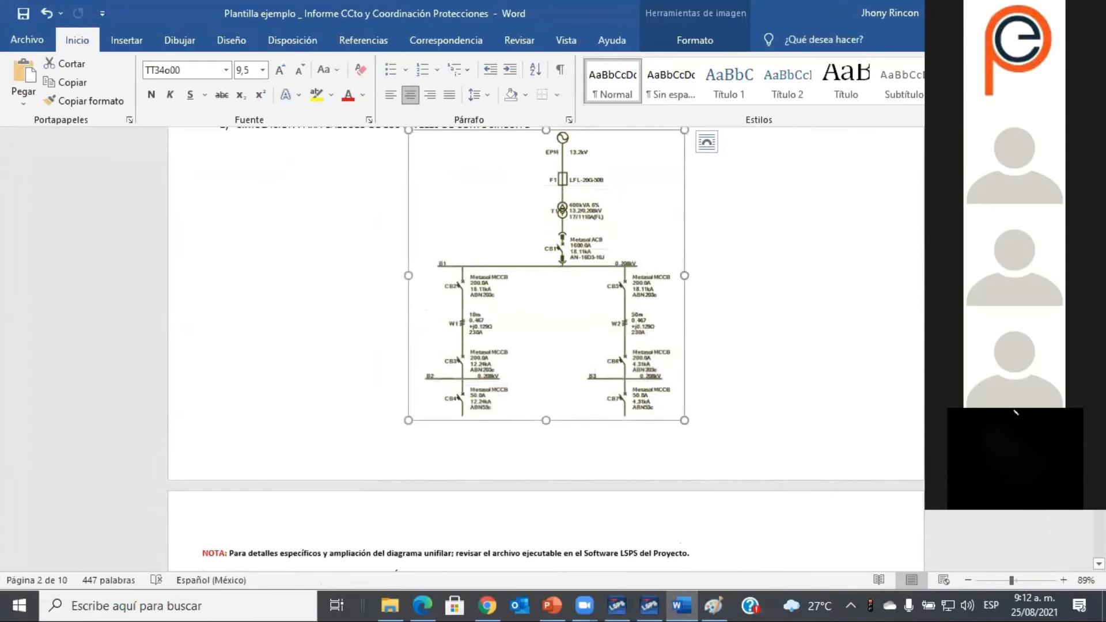
pyautogui.scroll(-1, 546, 346)
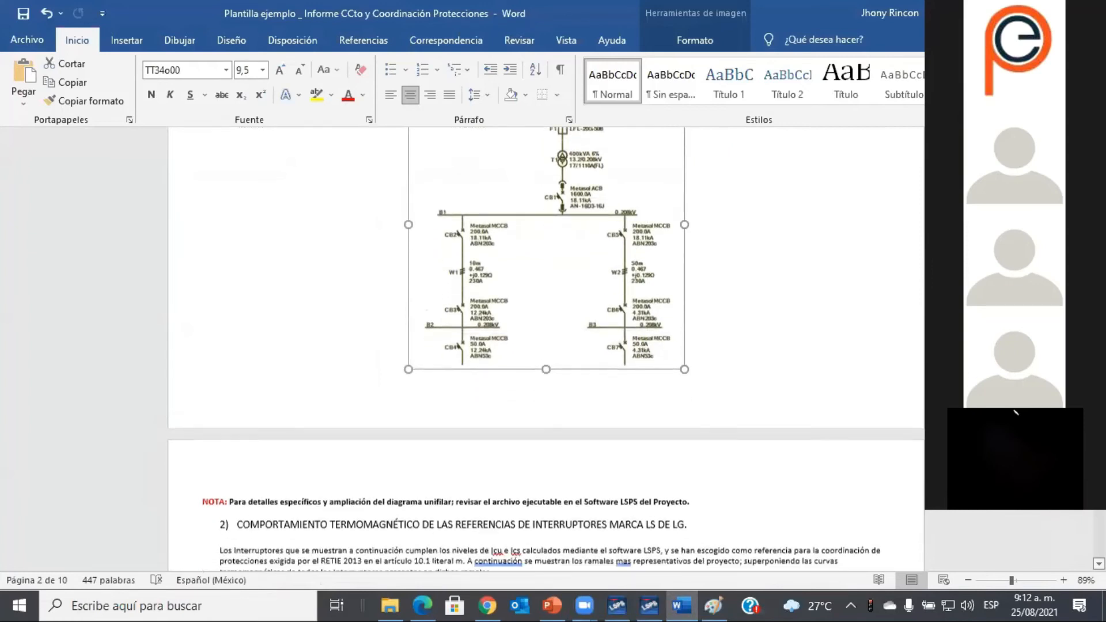
# Step: Delete the old time-current curve images and the blank space under section 2 of the report
pyautogui.scroll(-7, 639, 463)
pyautogui.click(640, 463)
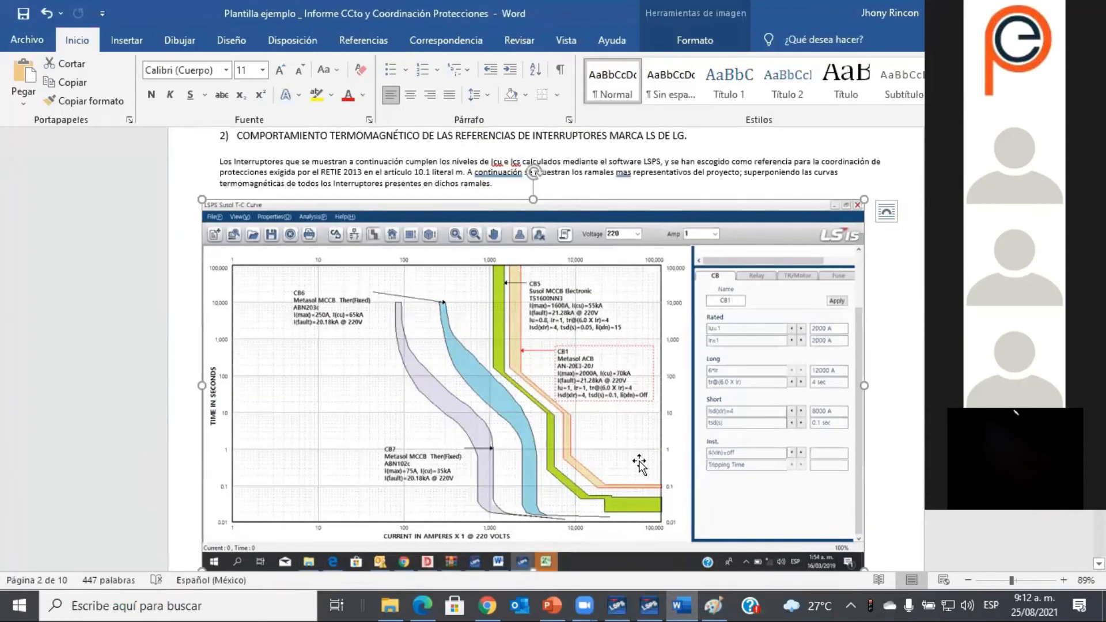
pyautogui.press('Delete')
pyautogui.press('Delete')
pyautogui.click(639, 463)
pyautogui.press('Delete')
pyautogui.press('Delete')
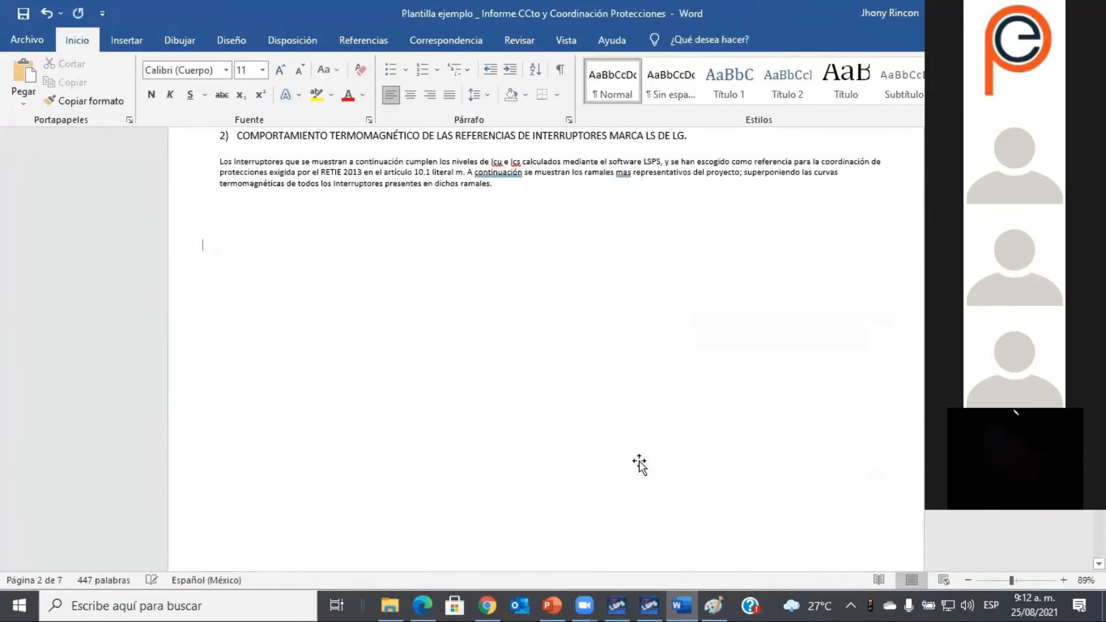
pyautogui.press('Delete')
pyautogui.press('Delete')
pyautogui.press('Delete')
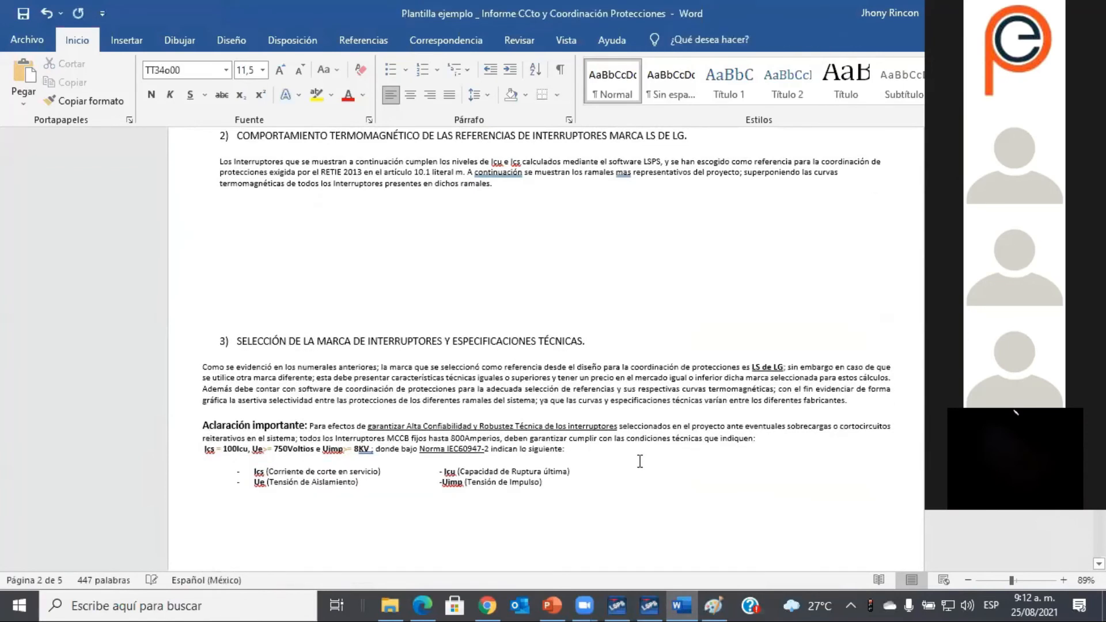
# Step: Paste a screen capture of the LSPS T-C Curve window under section 2 of the Word report, and switch to Susol Design
pyautogui.hotkey('alt', 'Tab')
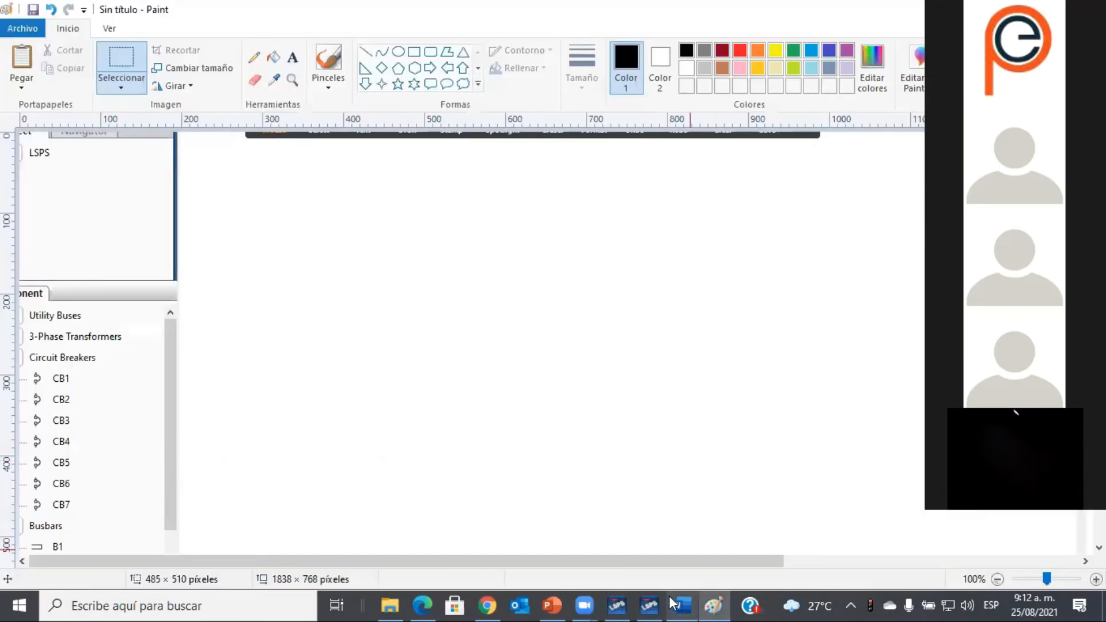
pyautogui.click(645, 599)
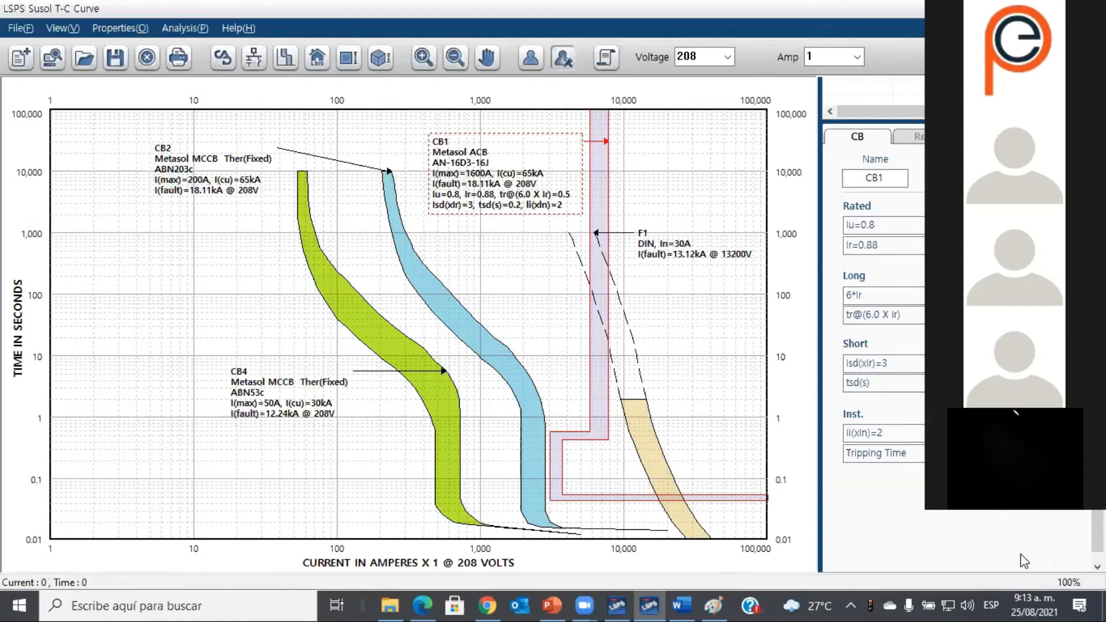
pyautogui.click(690, 599)
pyautogui.hotkey('ctrl', 'v')
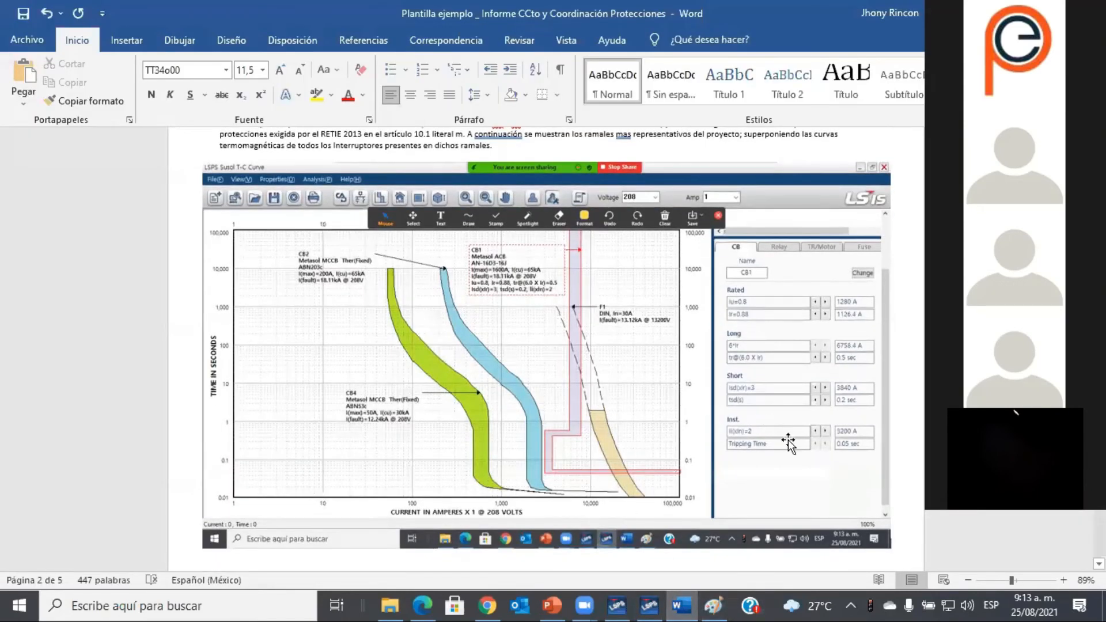
pyautogui.click(645, 603)
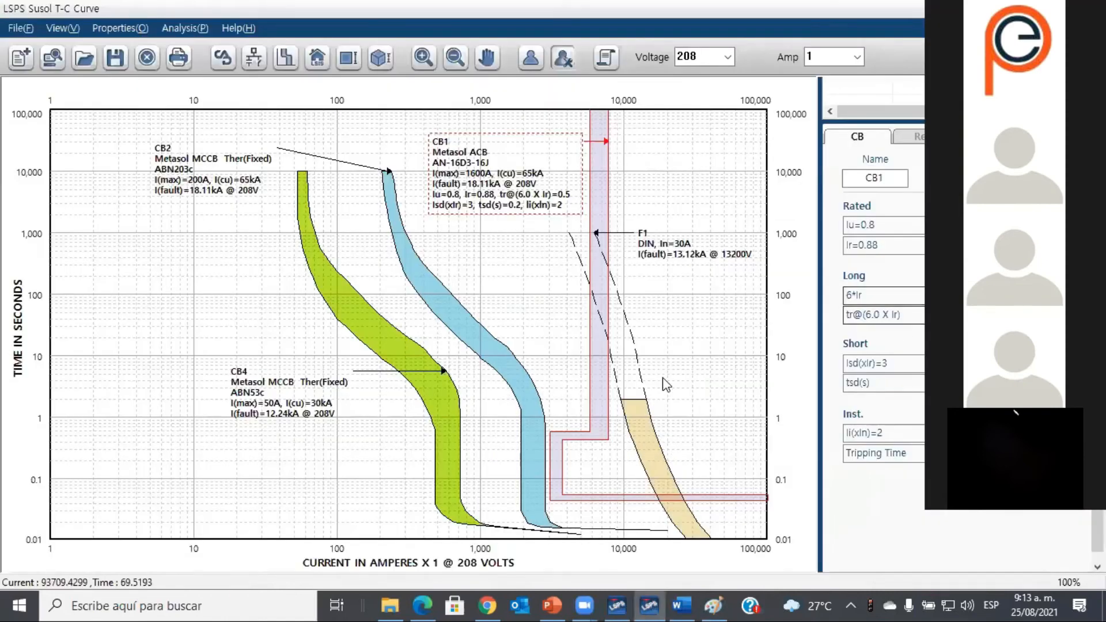
pyautogui.click(617, 604)
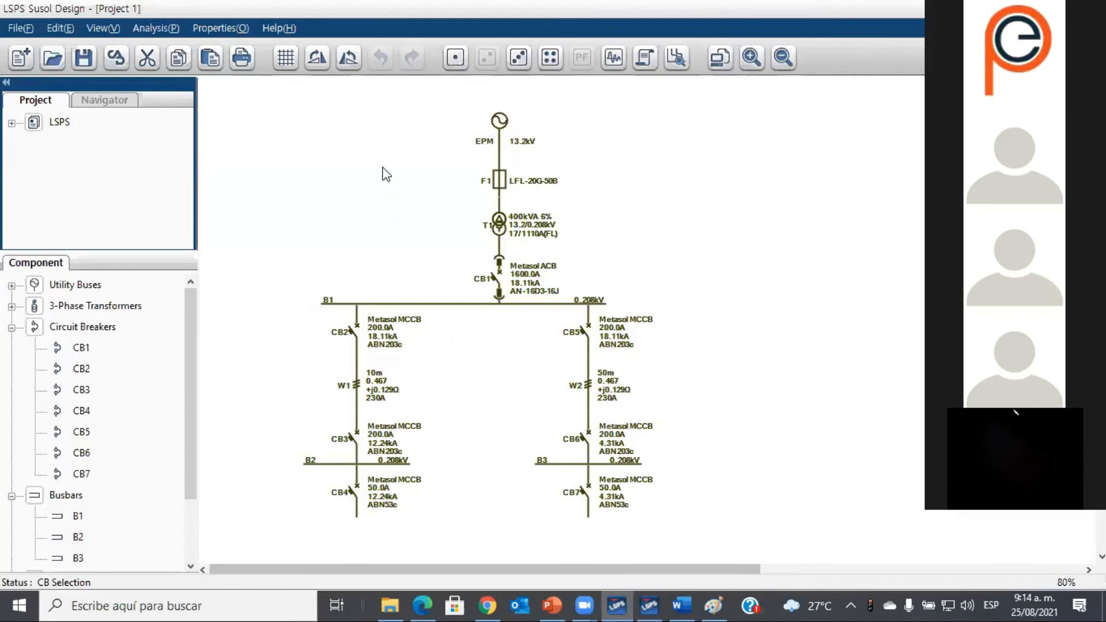
pyautogui.click(456, 57)
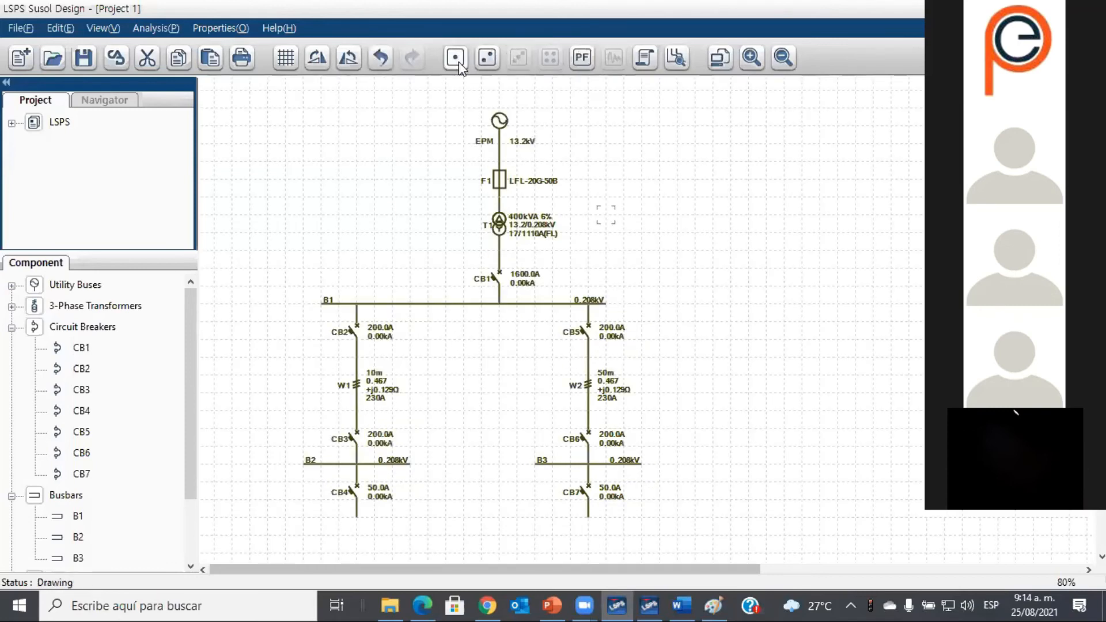
pyautogui.click(362, 493)
pyautogui.doubleClick(362, 492)
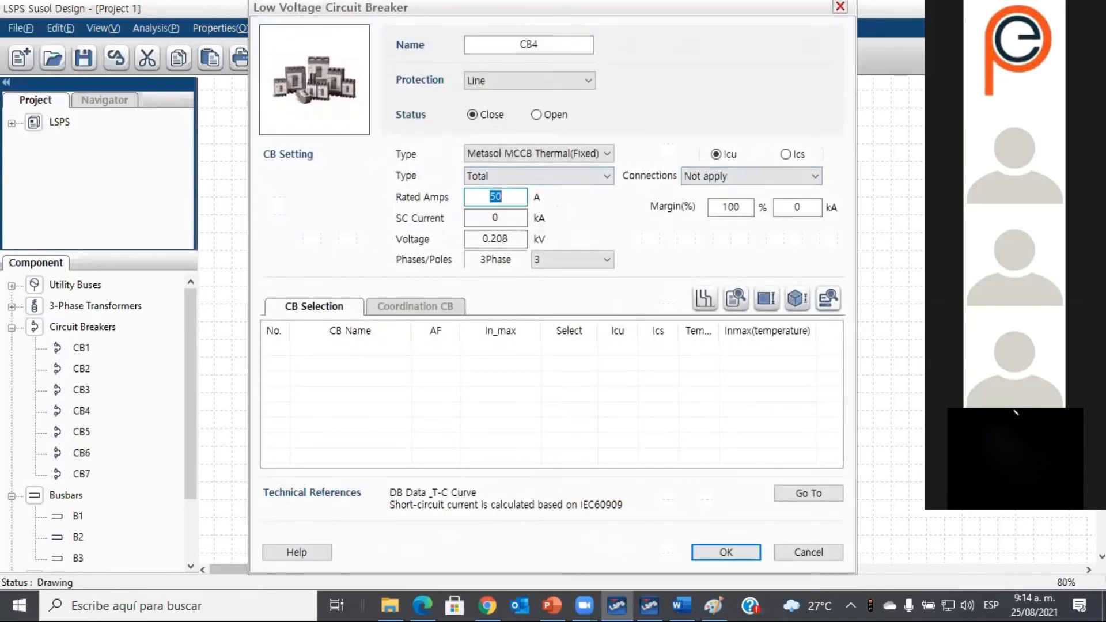
pyautogui.click(840, 6)
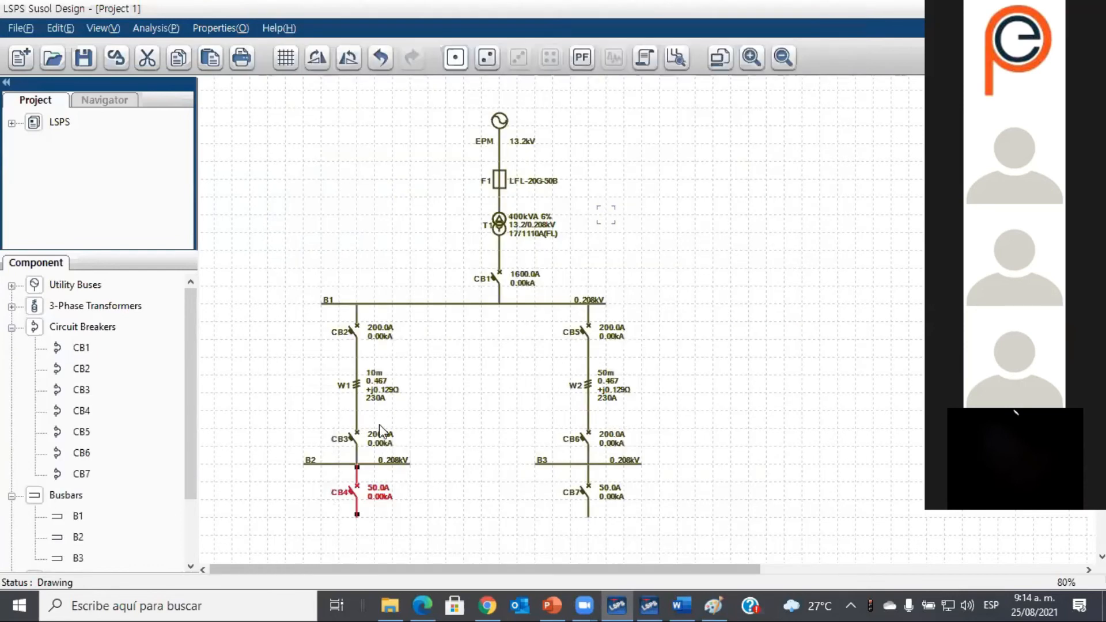
pyautogui.click(487, 59)
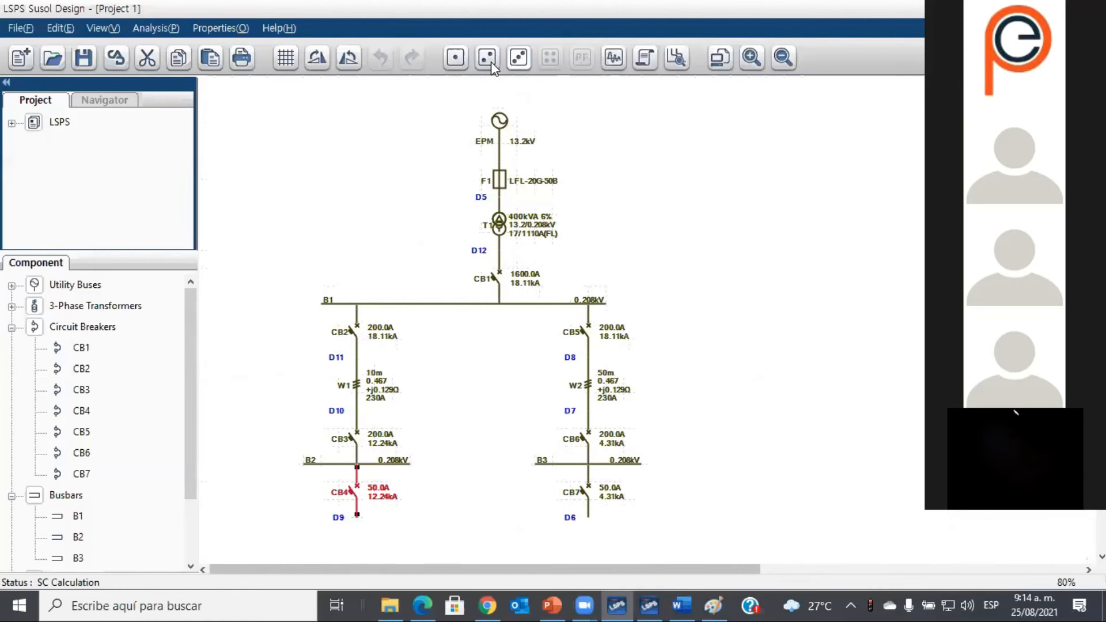
pyautogui.click(519, 58)
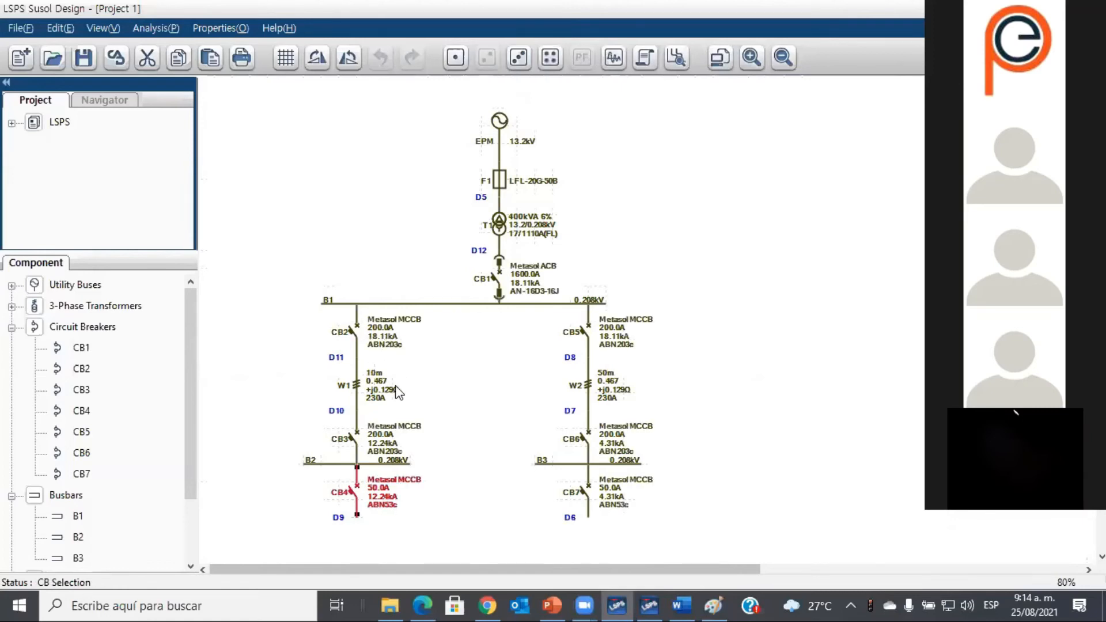
# Step: In drawing mode, change breaker CB4's type to MCB, and rerun the short-circuit calculation and breaker selection
pyautogui.click(455, 58)
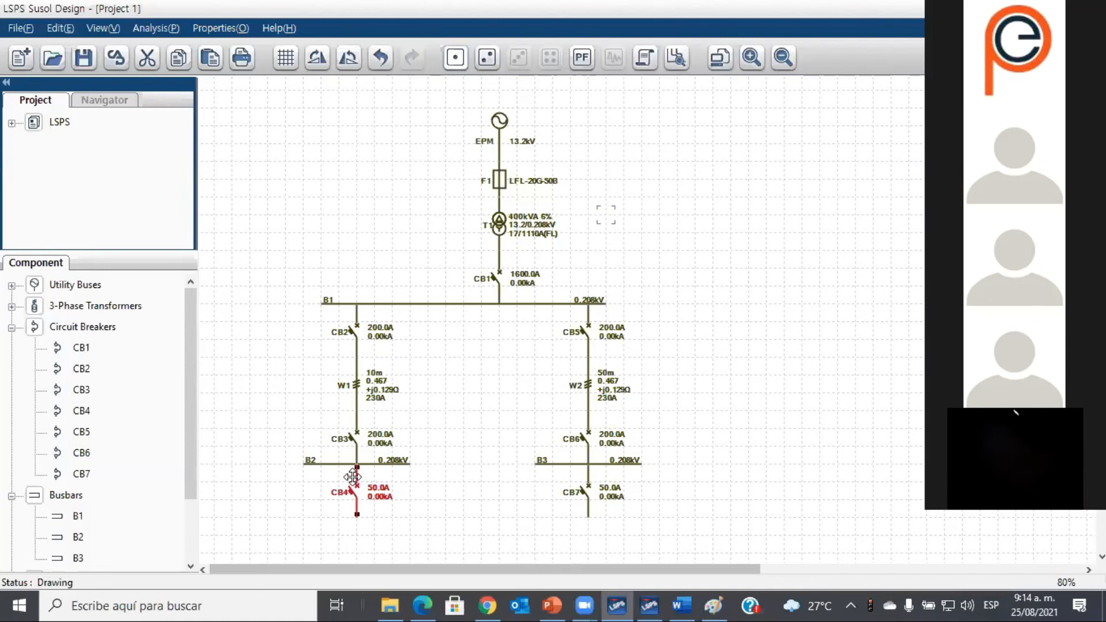
pyautogui.doubleClick(352, 477)
pyautogui.click(606, 154)
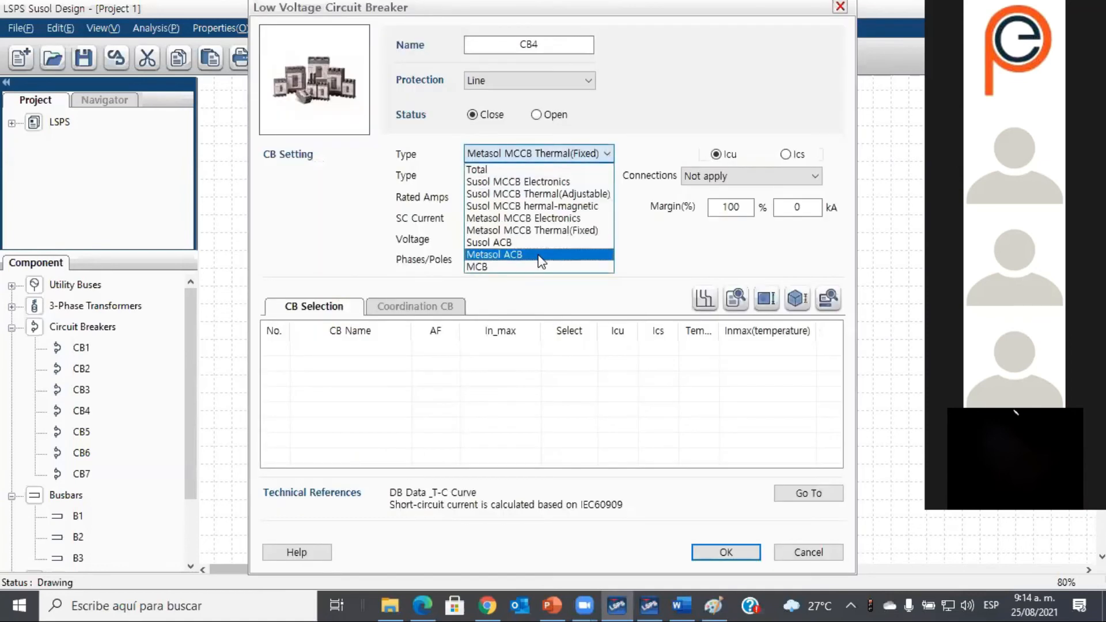
pyautogui.click(525, 271)
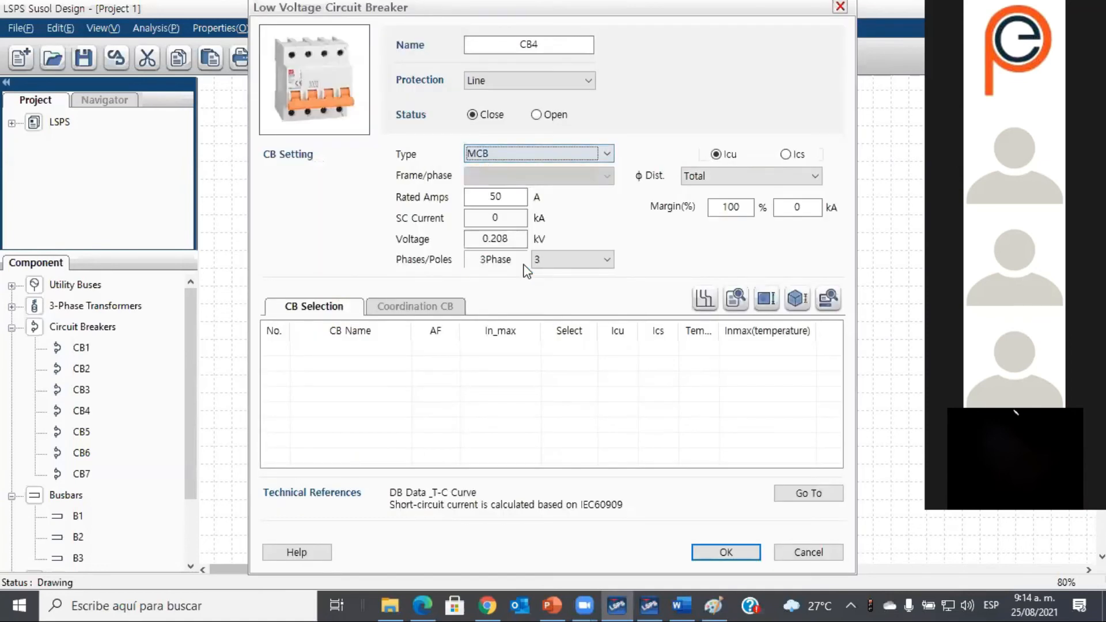
pyautogui.click(725, 551)
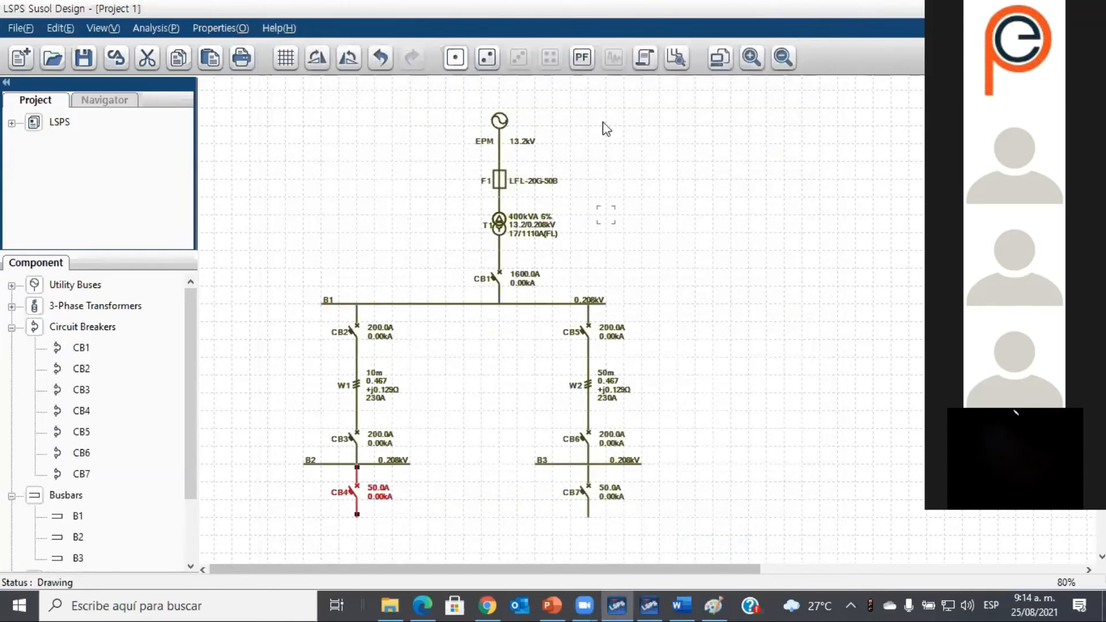
pyautogui.click(481, 60)
pyautogui.click(519, 57)
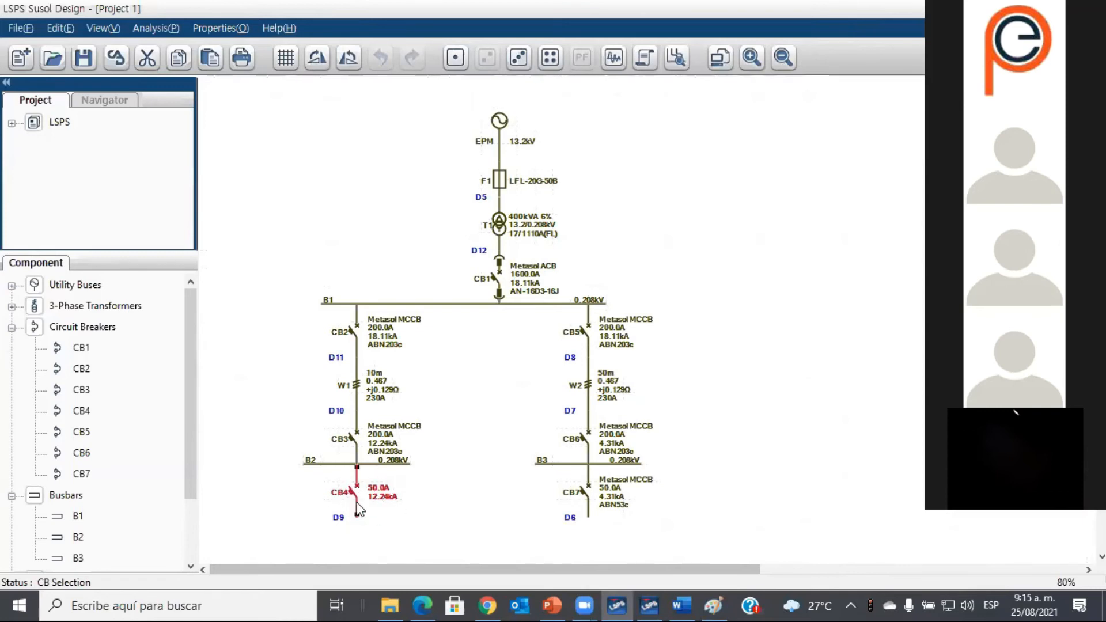
pyautogui.click(462, 386)
pyautogui.doubleClick(355, 377)
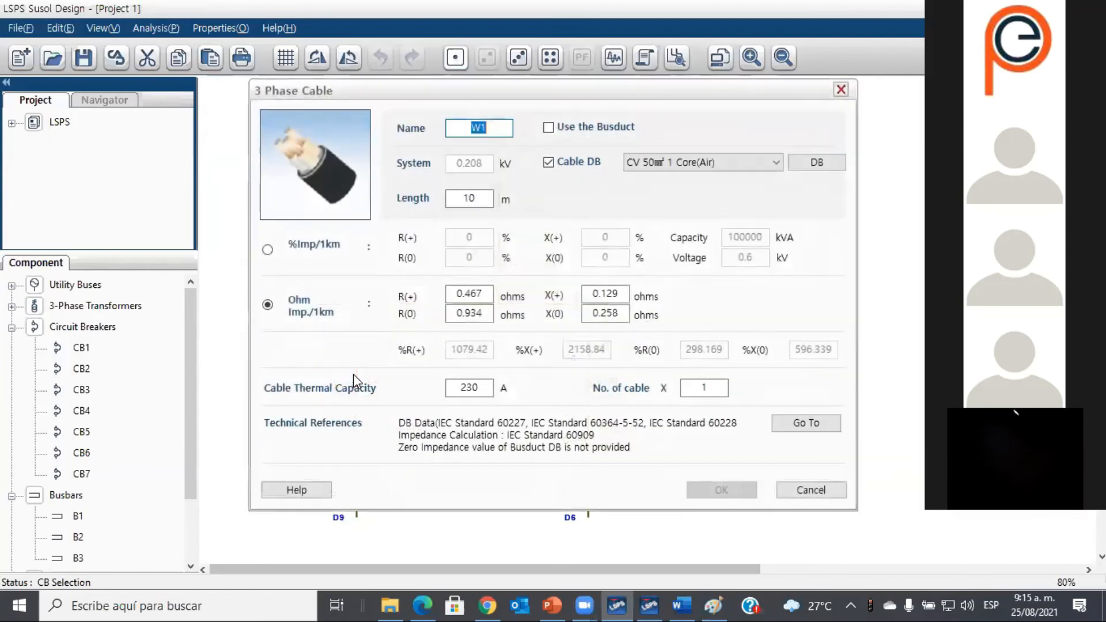
pyautogui.doubleClick(479, 200)
pyautogui.write('120')
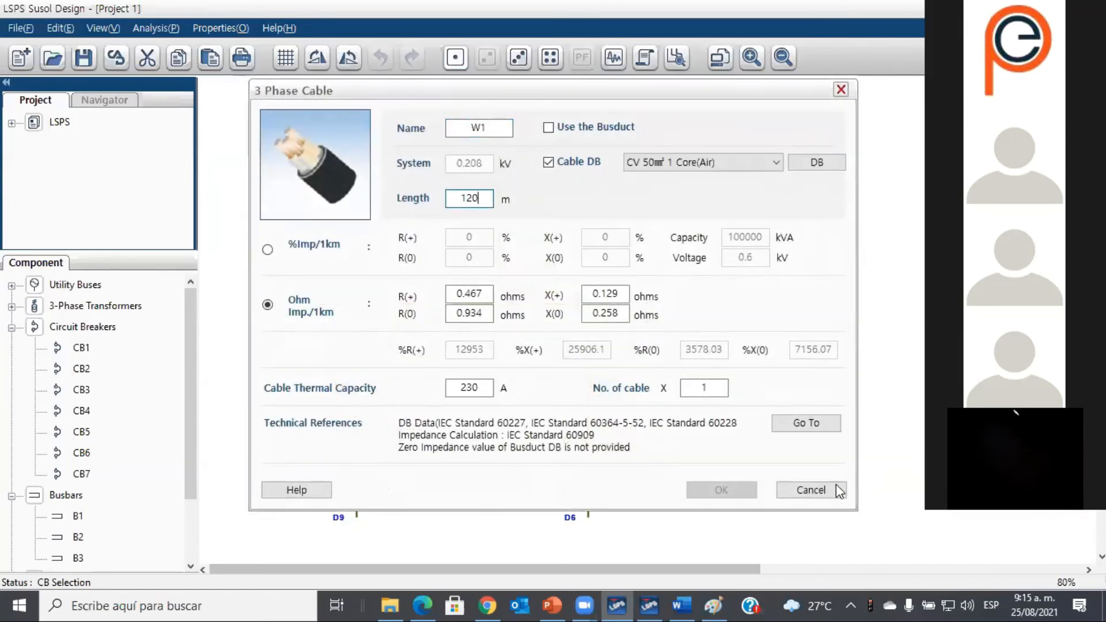
pyautogui.click(801, 494)
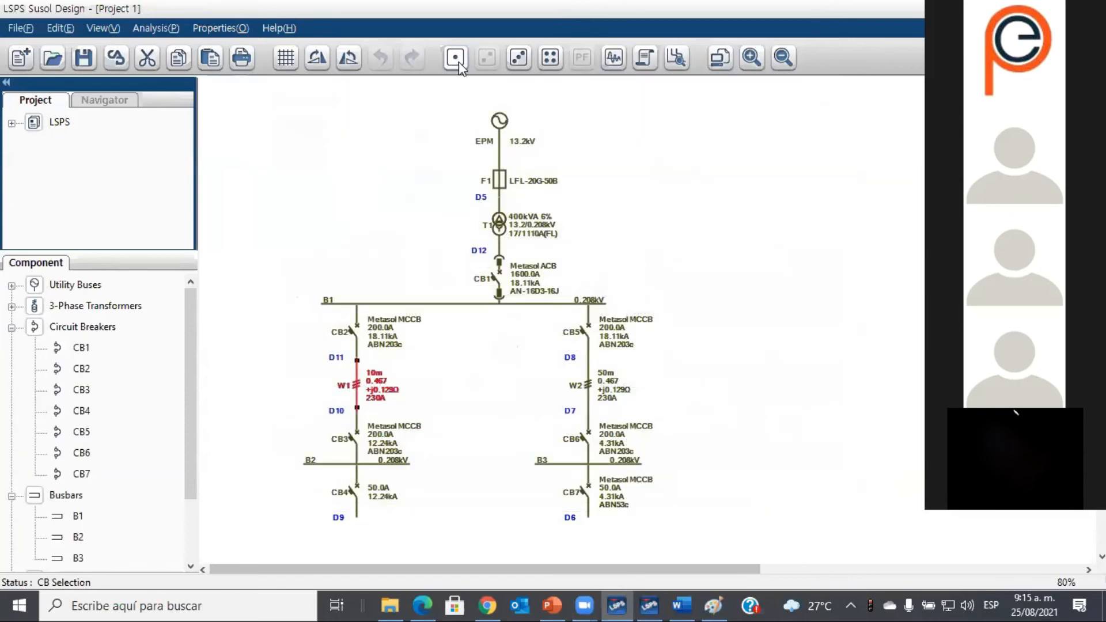
# Step: In drawing mode, set cable W1's length to 20 m, and rerun the short-circuit calculation and breaker selection
pyautogui.click(455, 58)
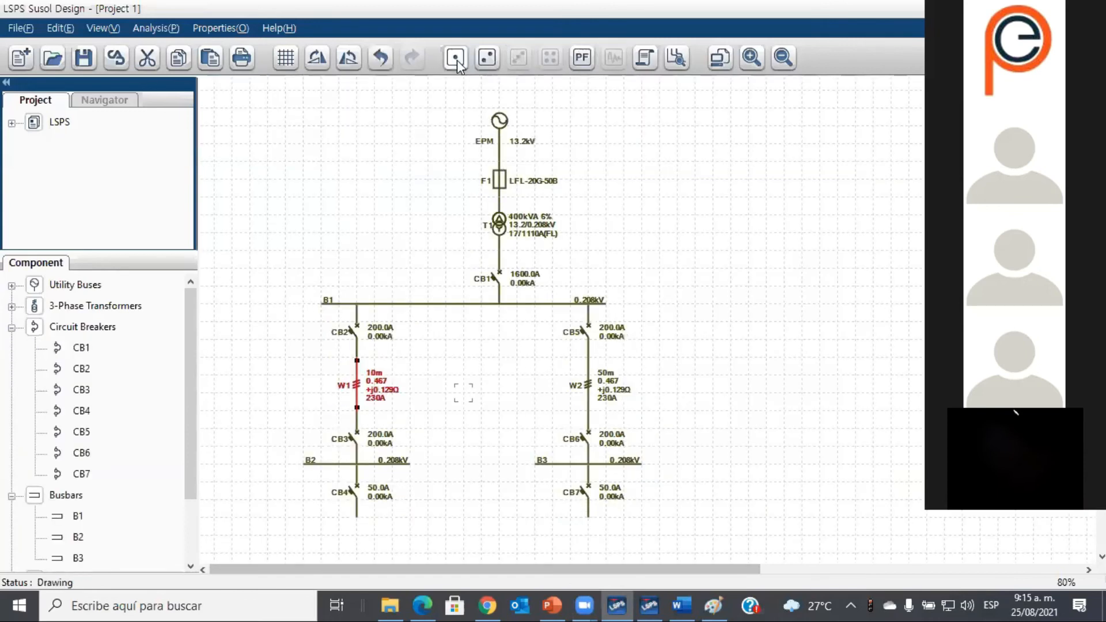
pyautogui.doubleClick(359, 383)
pyautogui.click(480, 201)
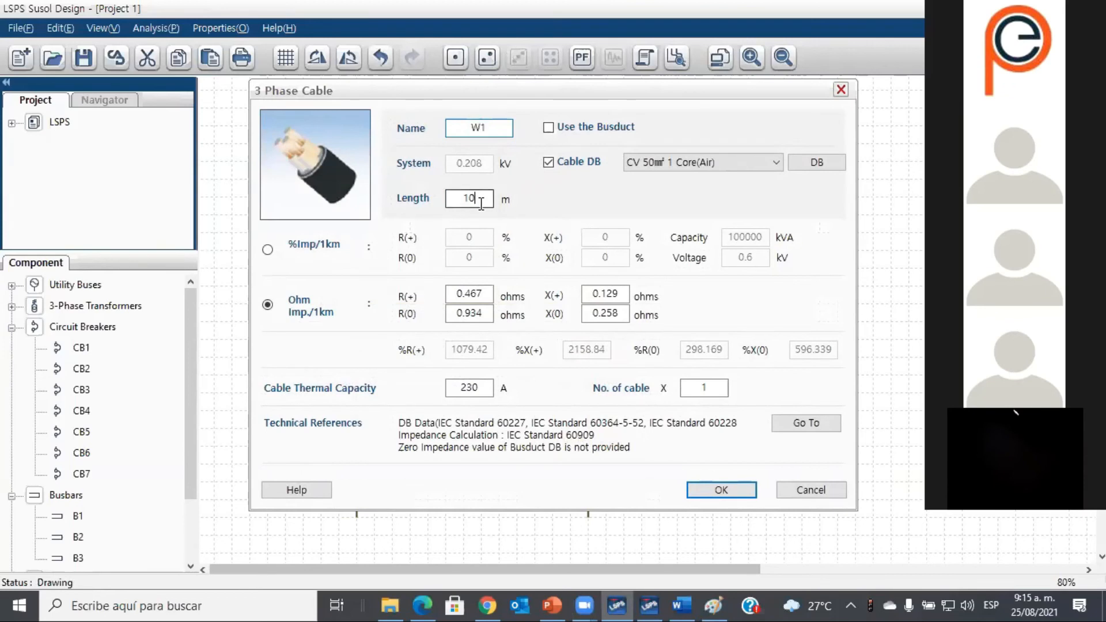
pyautogui.press('BackSpace')
pyautogui.press('BackSpace')
pyautogui.write('20')
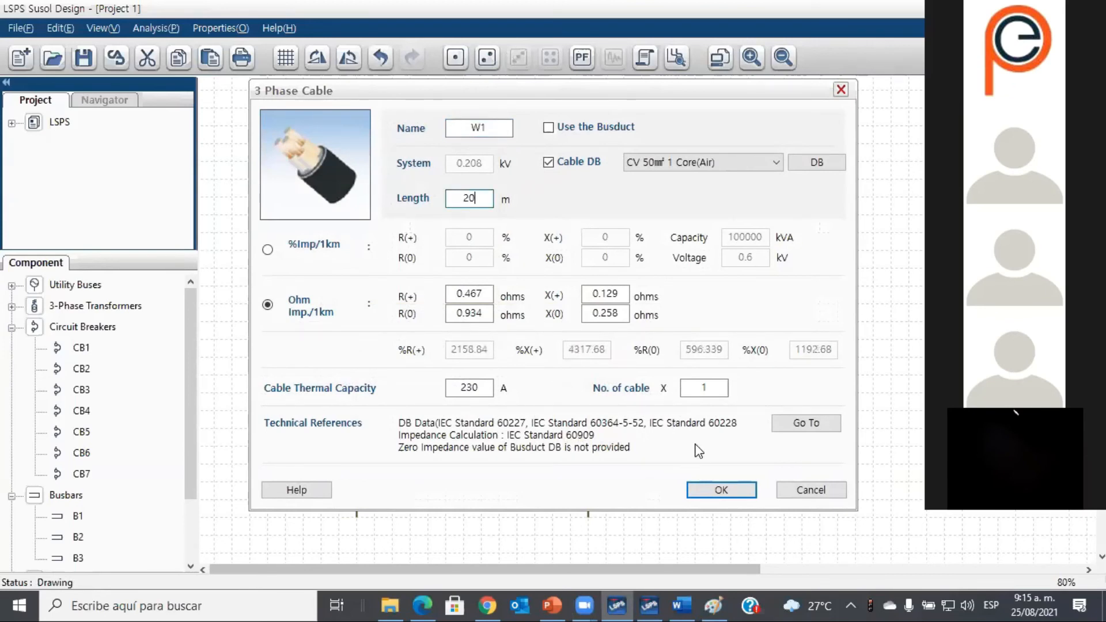
pyautogui.click(707, 490)
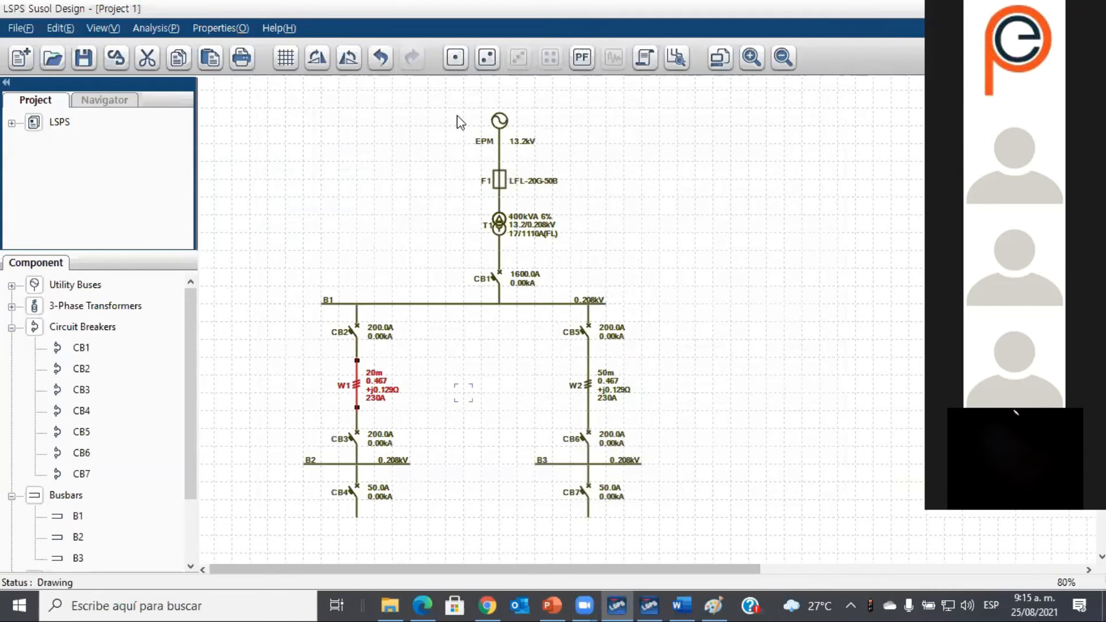
pyautogui.click(487, 57)
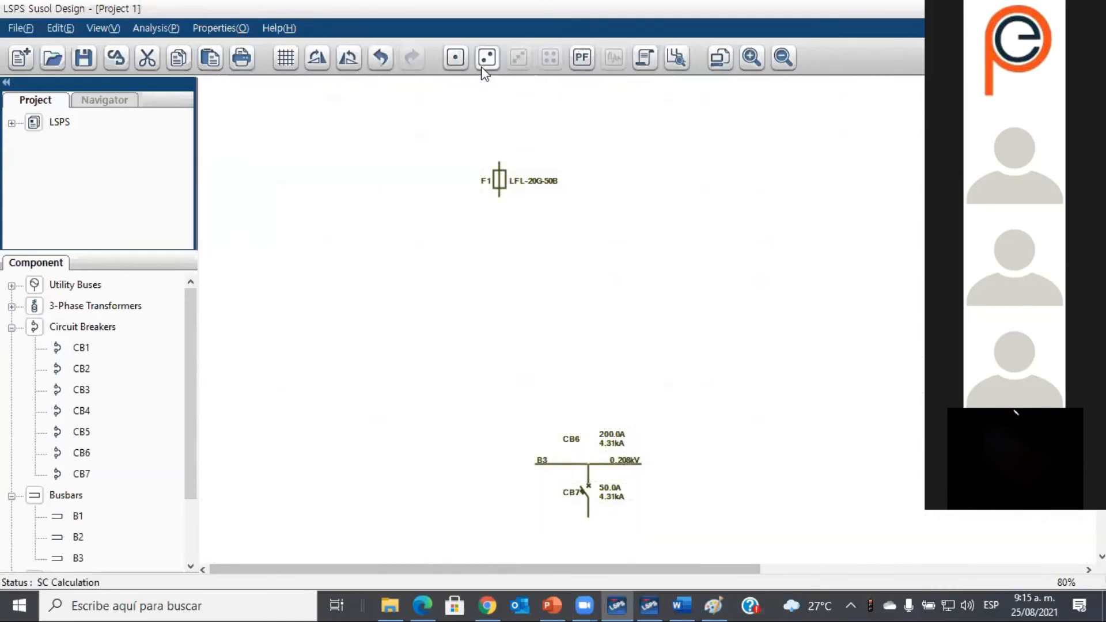
pyautogui.click(515, 59)
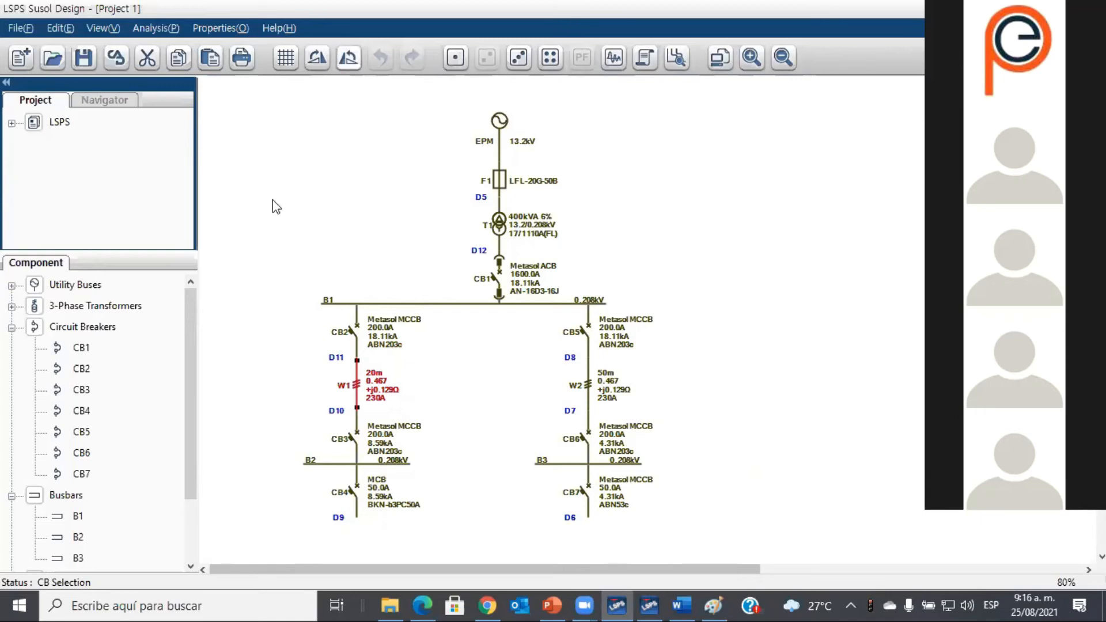
# Step: View the LS Power Solution version information and open the help contents at the main program's menu topic
pyautogui.click(279, 28)
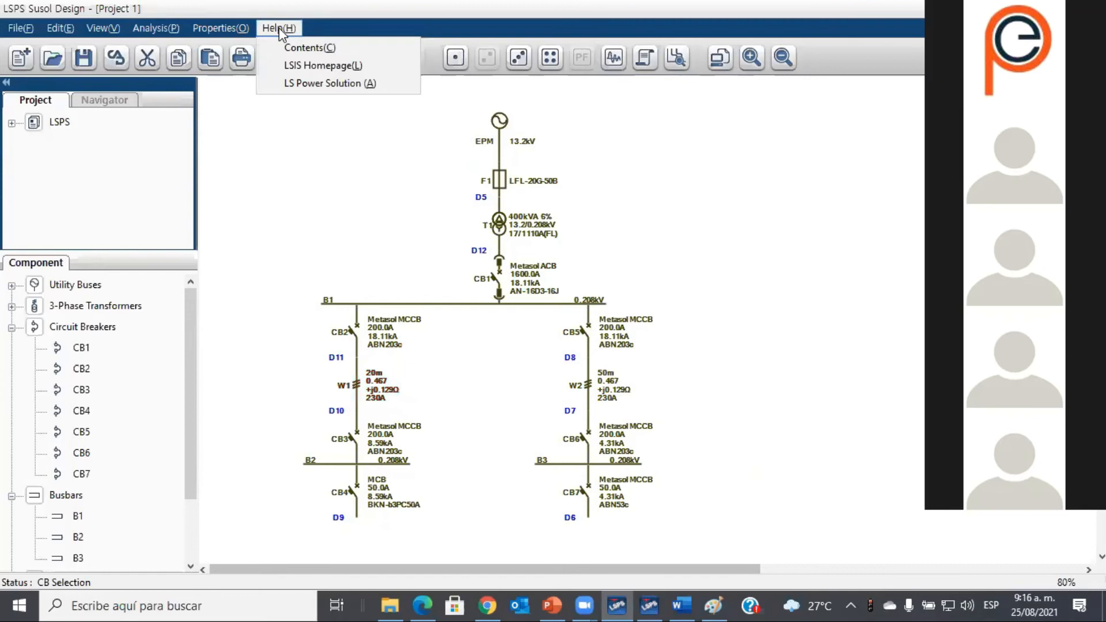
pyautogui.click(311, 82)
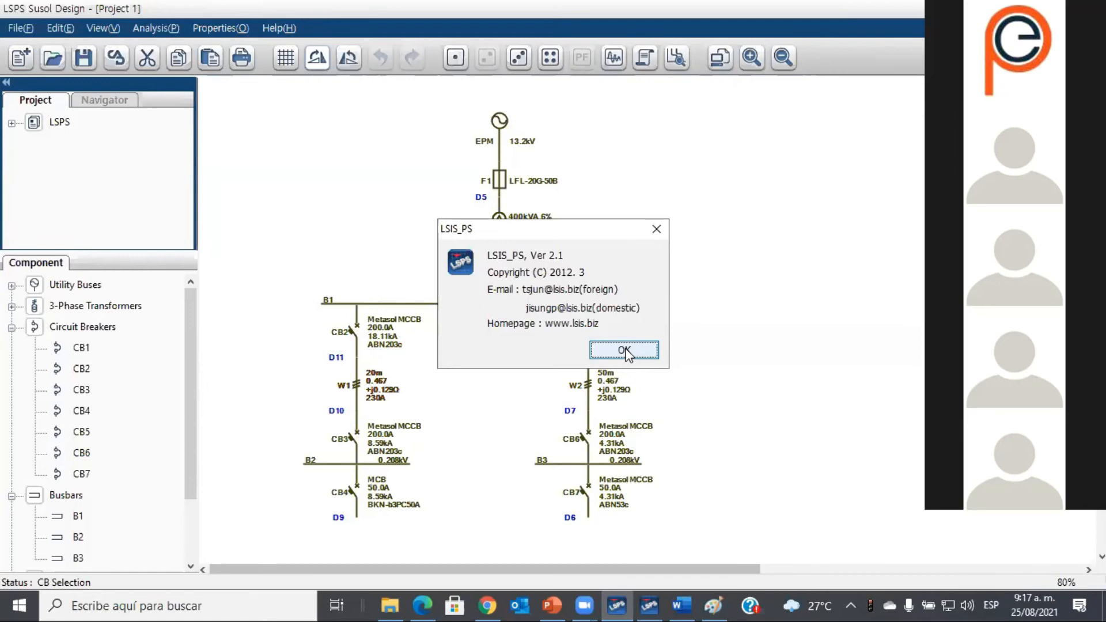
pyautogui.click(601, 350)
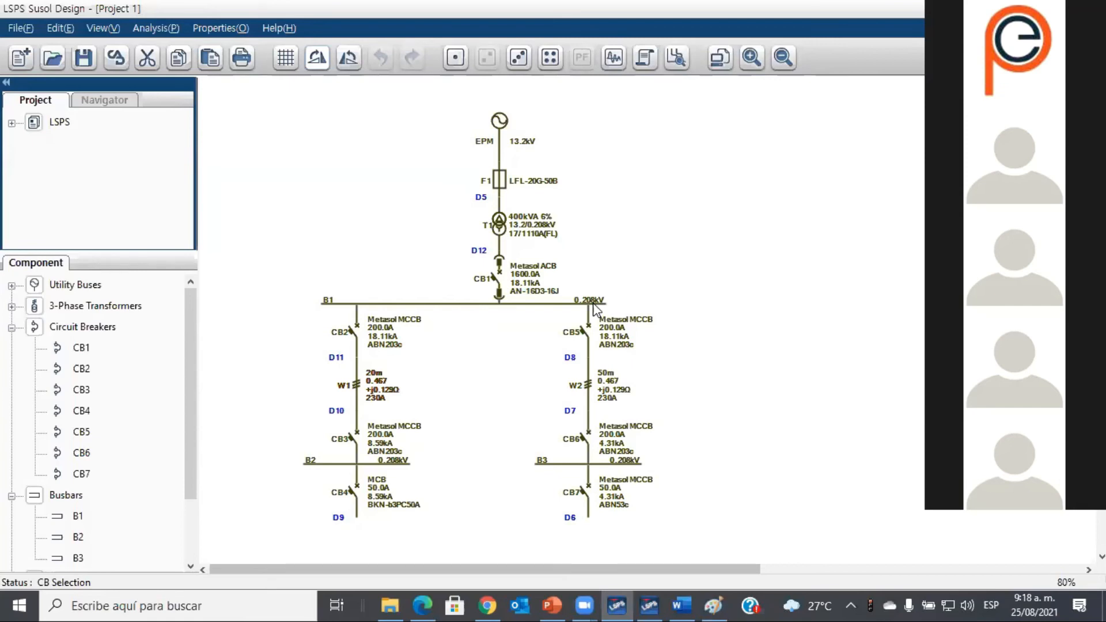
pyautogui.click(281, 27)
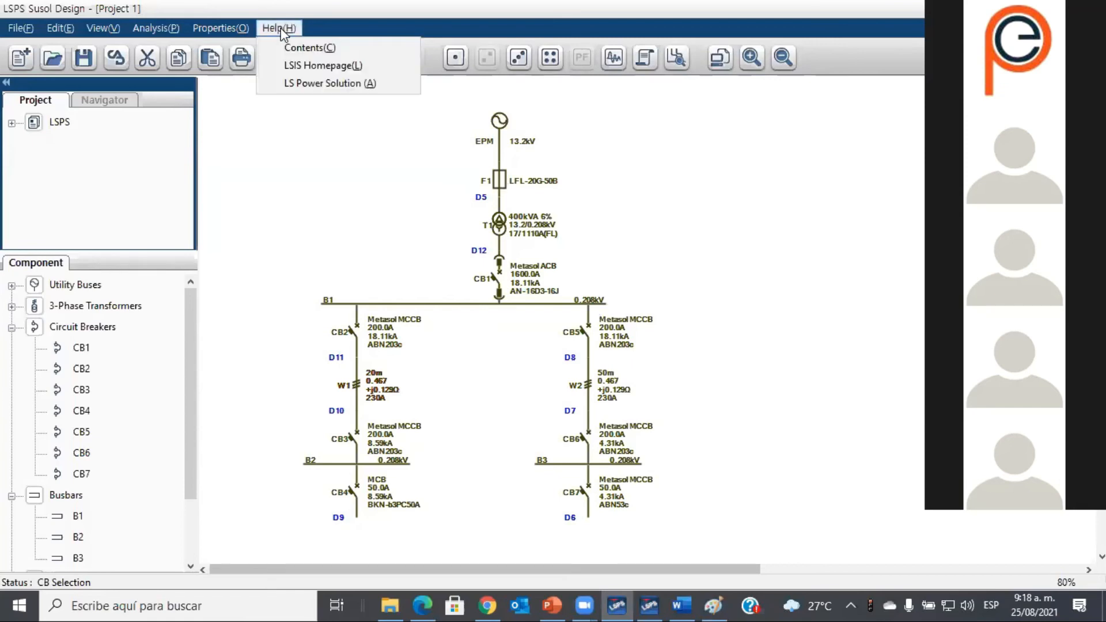
pyautogui.click(310, 49)
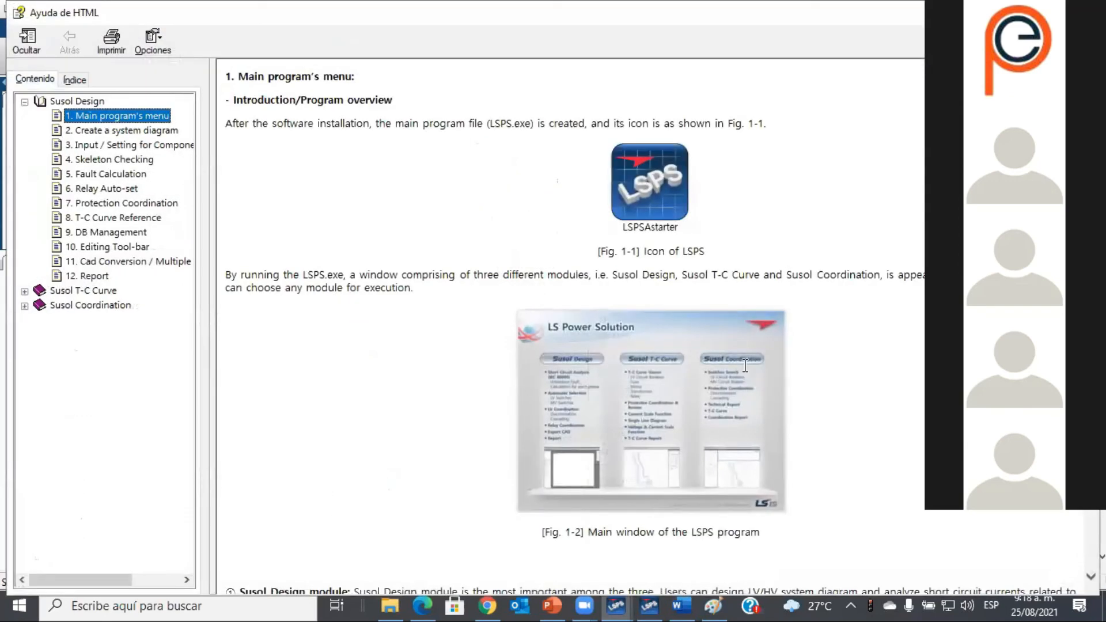
pyautogui.click(416, 407)
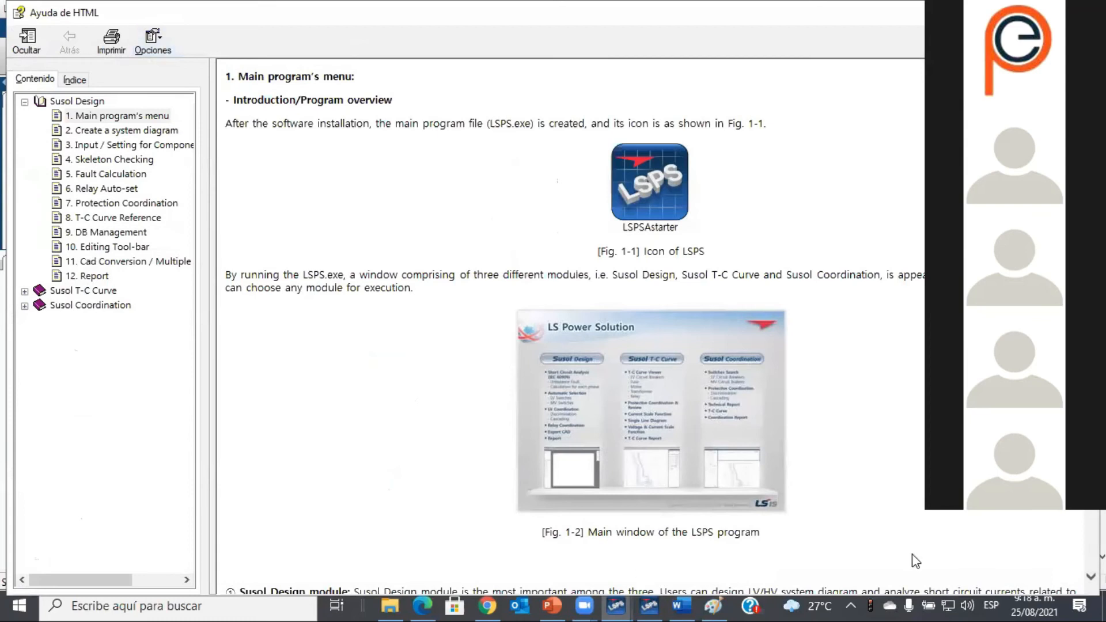
# Step: Switch to Susol Design and, in drawing mode, replace fuse F1 with a relay between the 13.2 kV utility bus and transformer T1
pyautogui.click(681, 605)
pyautogui.click(646, 594)
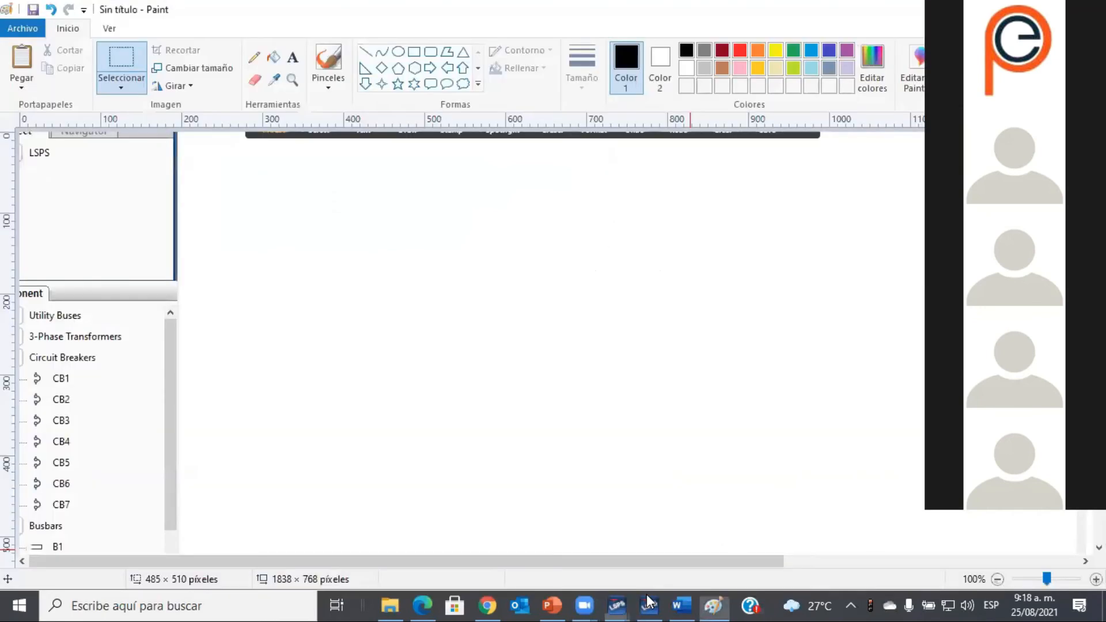
pyautogui.moveTo(646, 593)
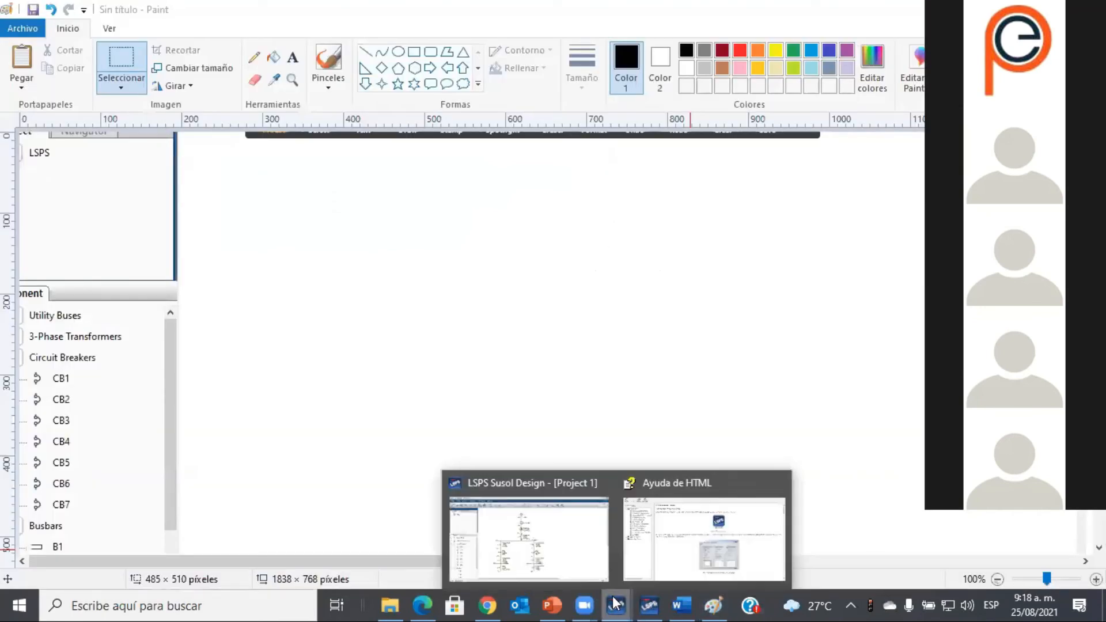
pyautogui.click(540, 527)
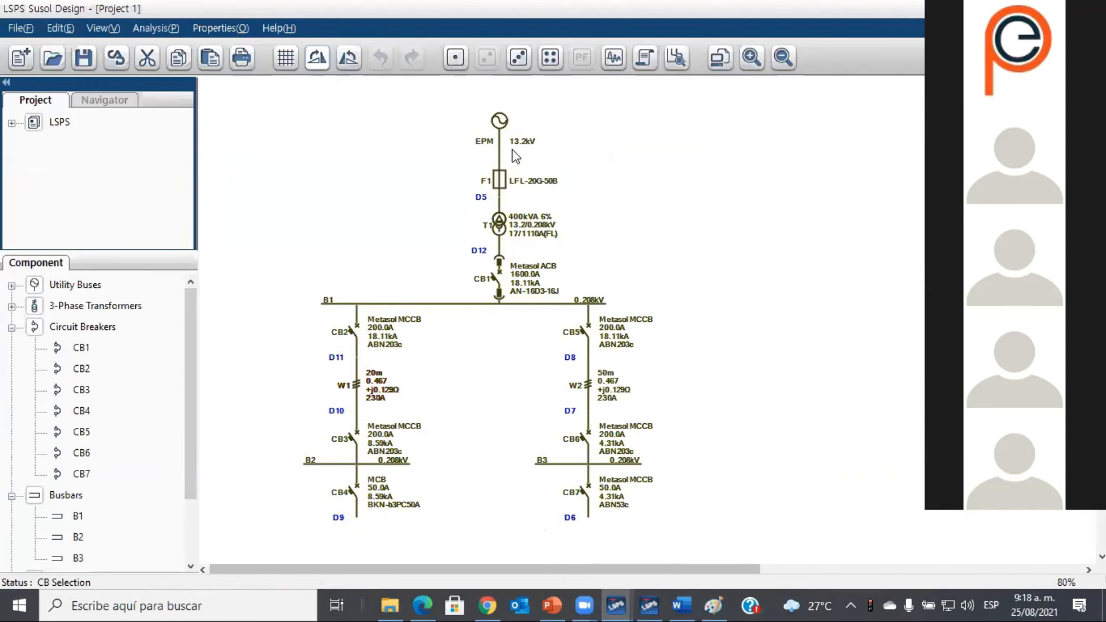
pyautogui.click(456, 58)
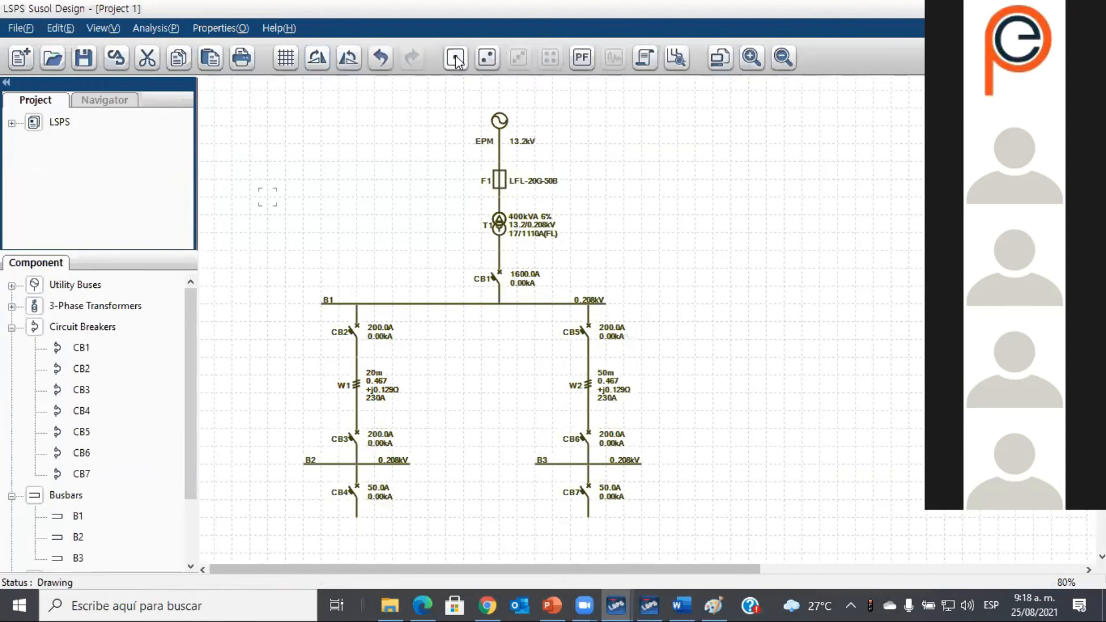
pyautogui.click(499, 180)
pyautogui.press('Delete')
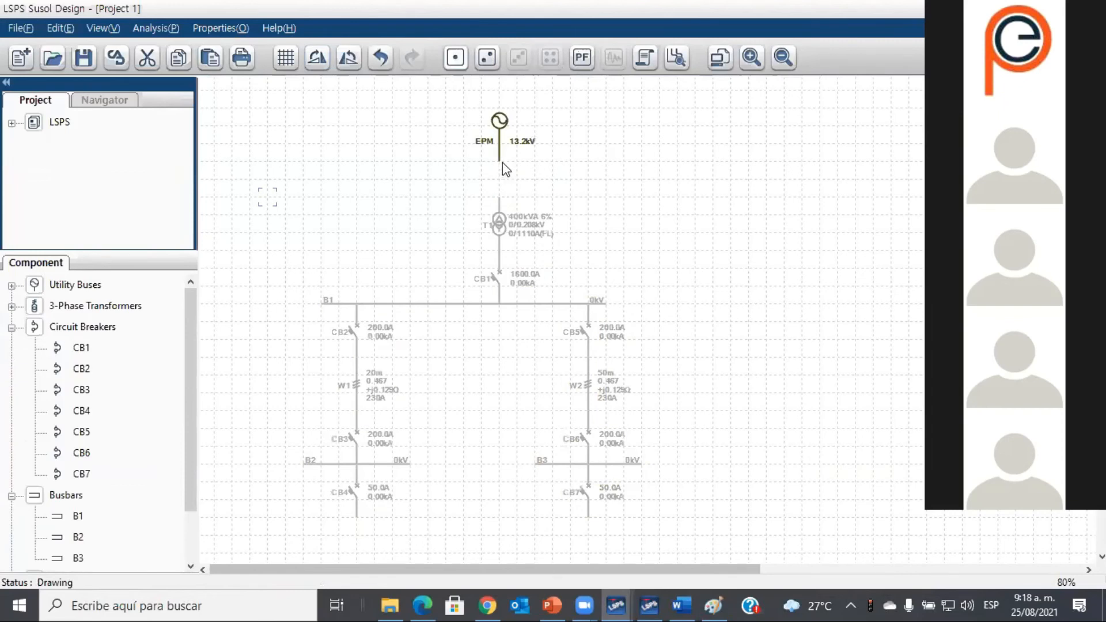
pyautogui.click(500, 167)
pyautogui.press('r')
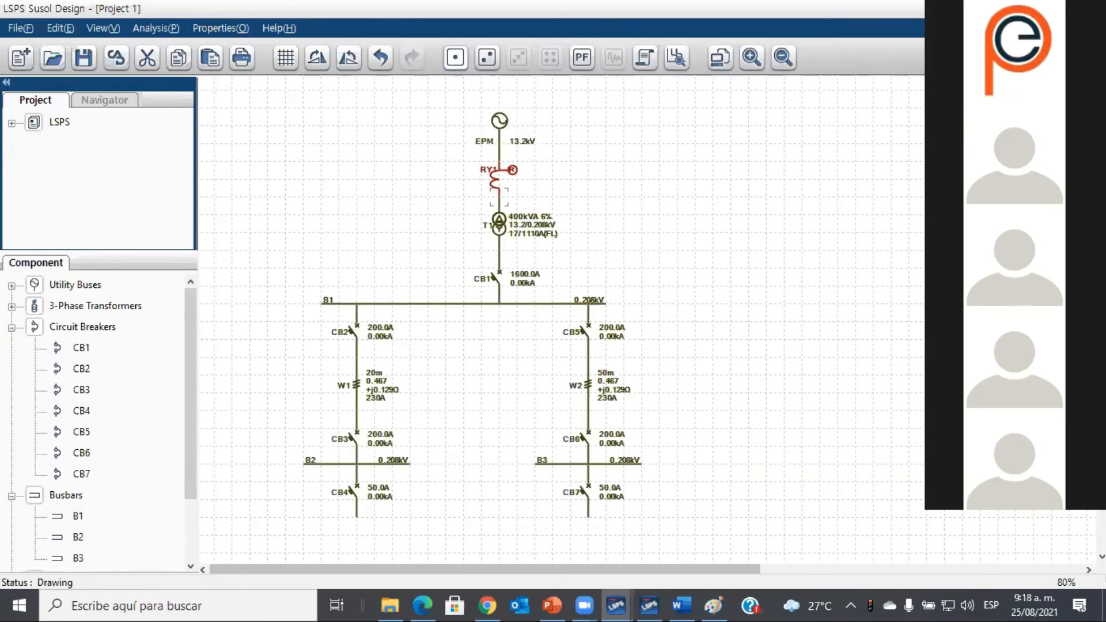
pyautogui.click(576, 177)
# Step: Set relay RY1's rated current to 20 A and its CT primary to 50 A
pyautogui.doubleClick(498, 180)
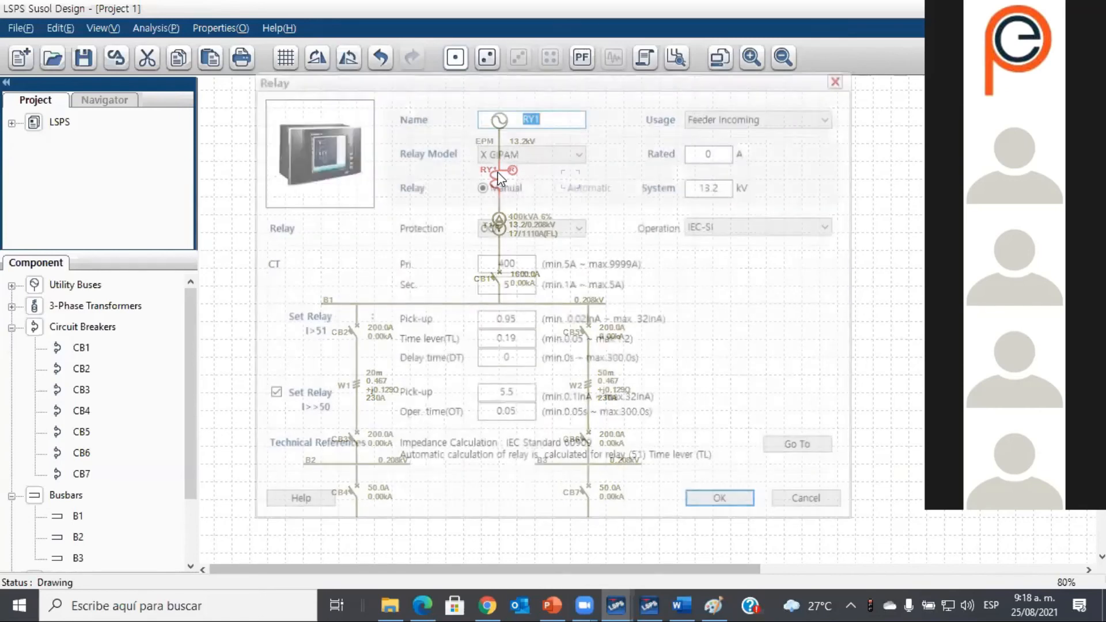
pyautogui.click(720, 152)
pyautogui.press('BackSpace')
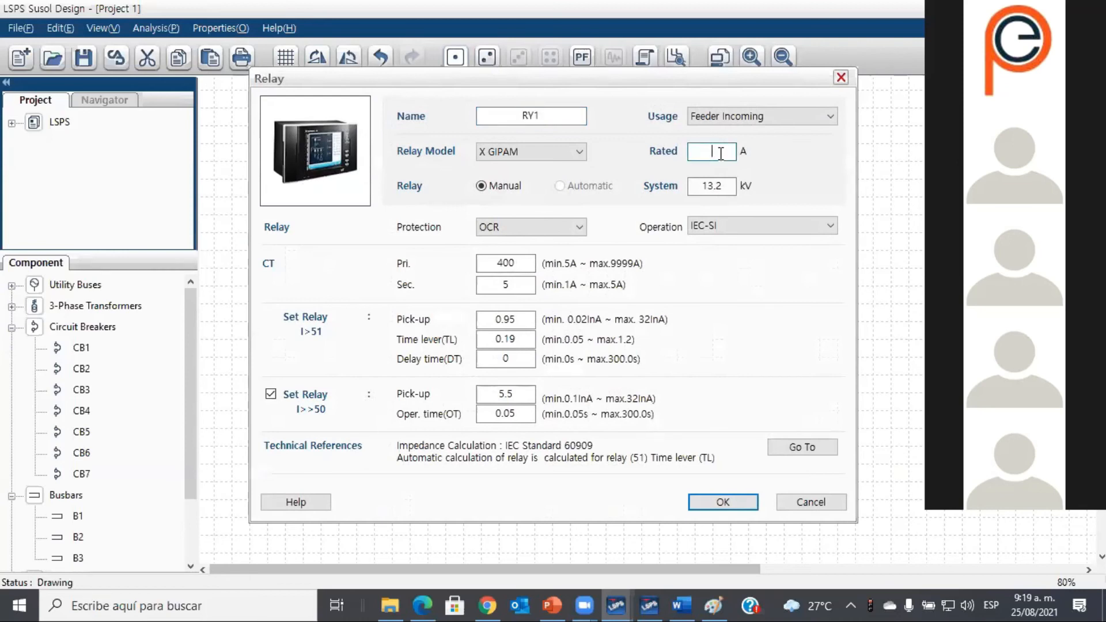
pyautogui.write('20')
pyautogui.moveTo(521, 264); pyautogui.dragTo(397, 257)
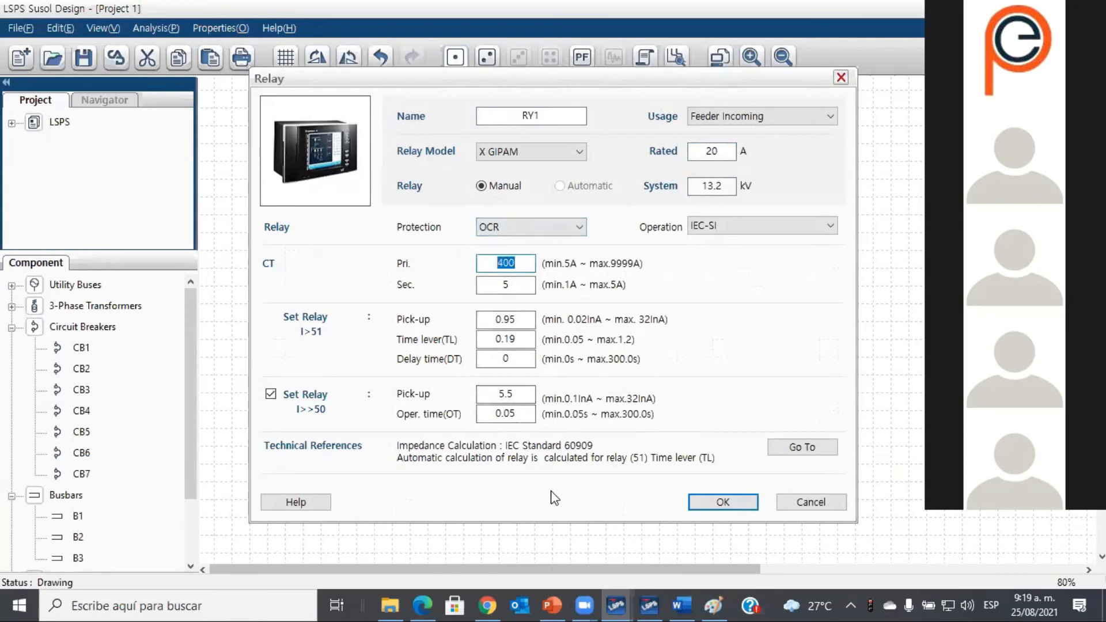
pyautogui.write('100')
pyautogui.press('BackSpace')
pyautogui.press('BackSpace')
pyautogui.press('BackSpace')
pyautogui.write('50')
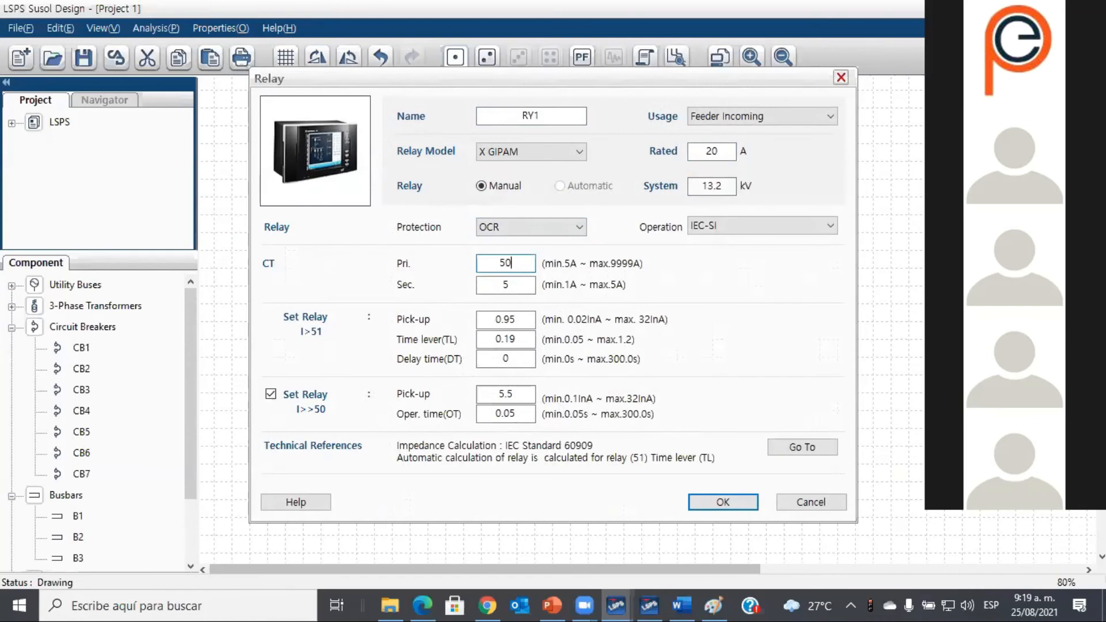
pyautogui.click(747, 503)
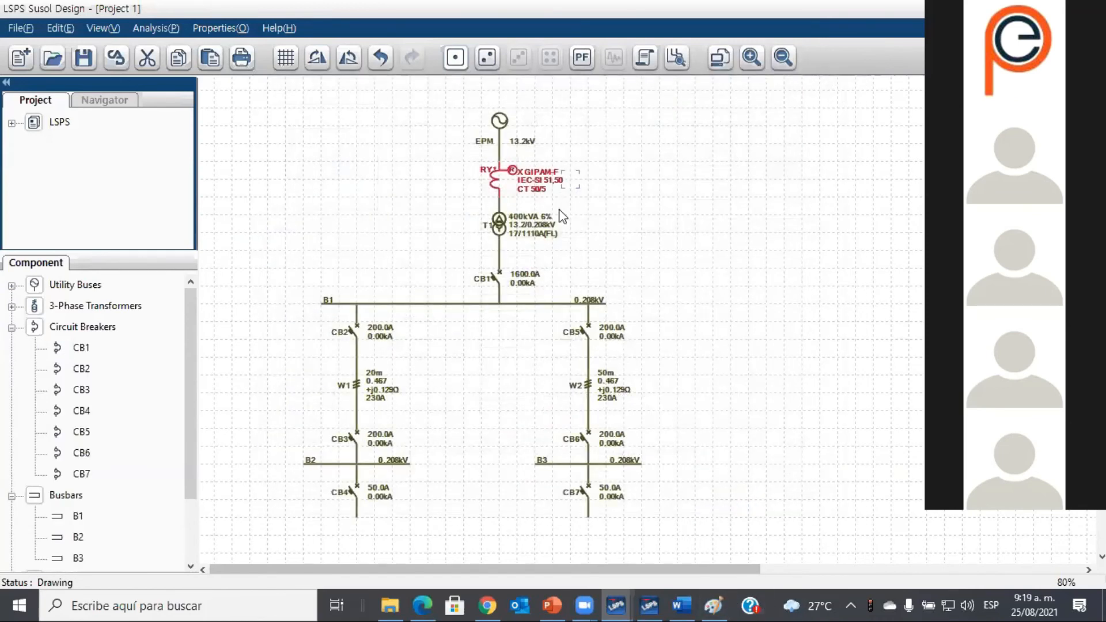
# Step: Rerun the short-circuit calculation and breaker selection, and try to send relay RY1 to the T-C curve
pyautogui.rightClick(501, 179)
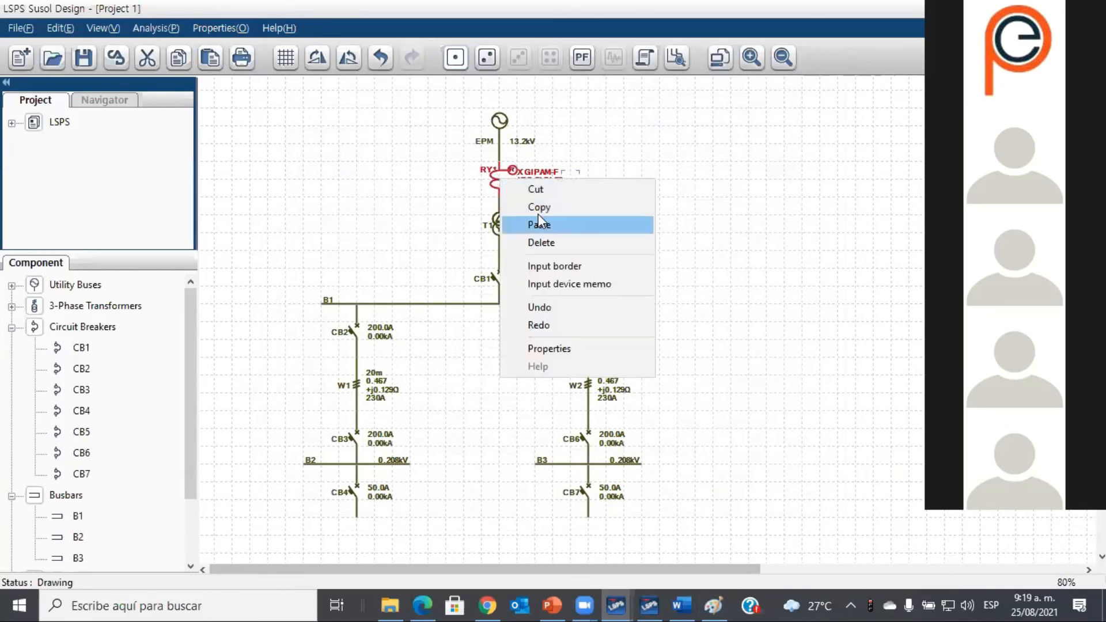
pyautogui.click(729, 225)
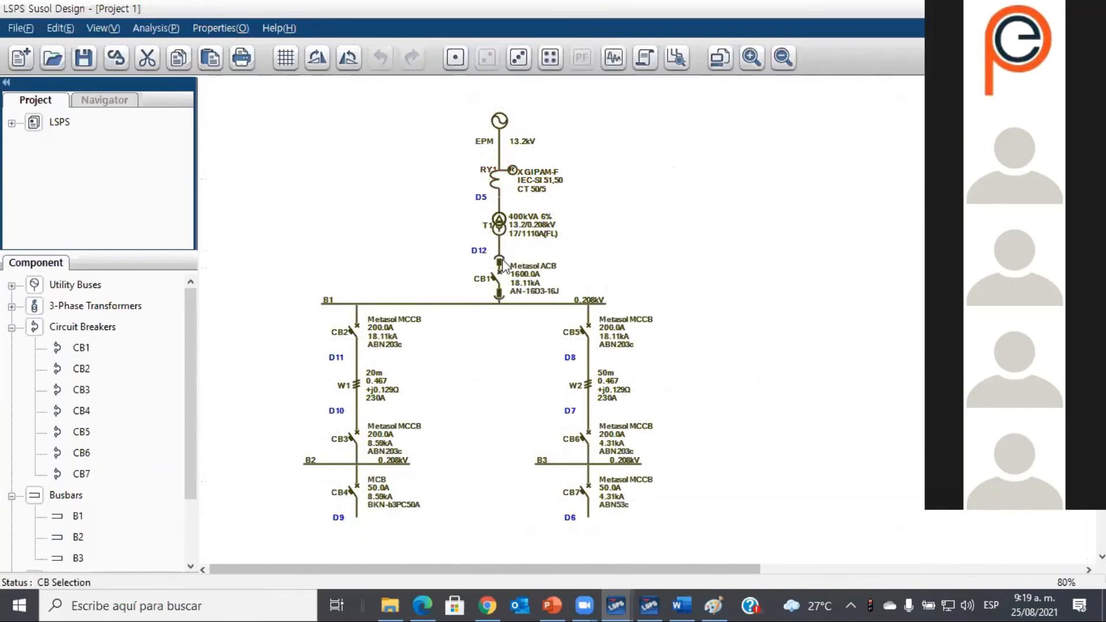
pyautogui.rightClick(495, 176)
pyautogui.click(521, 183)
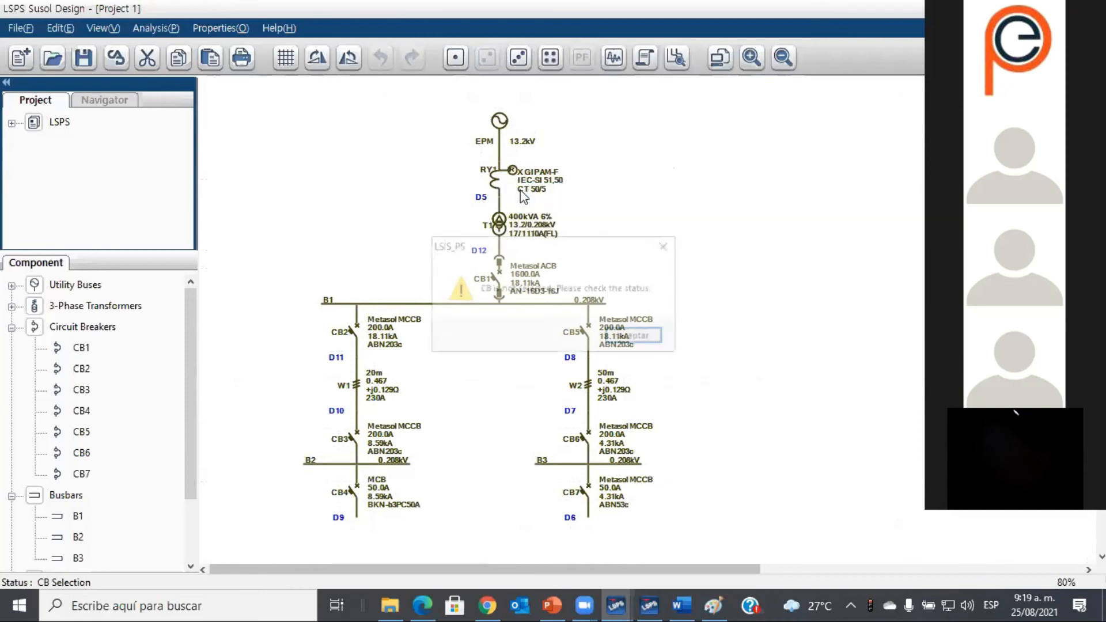
pyautogui.click(628, 338)
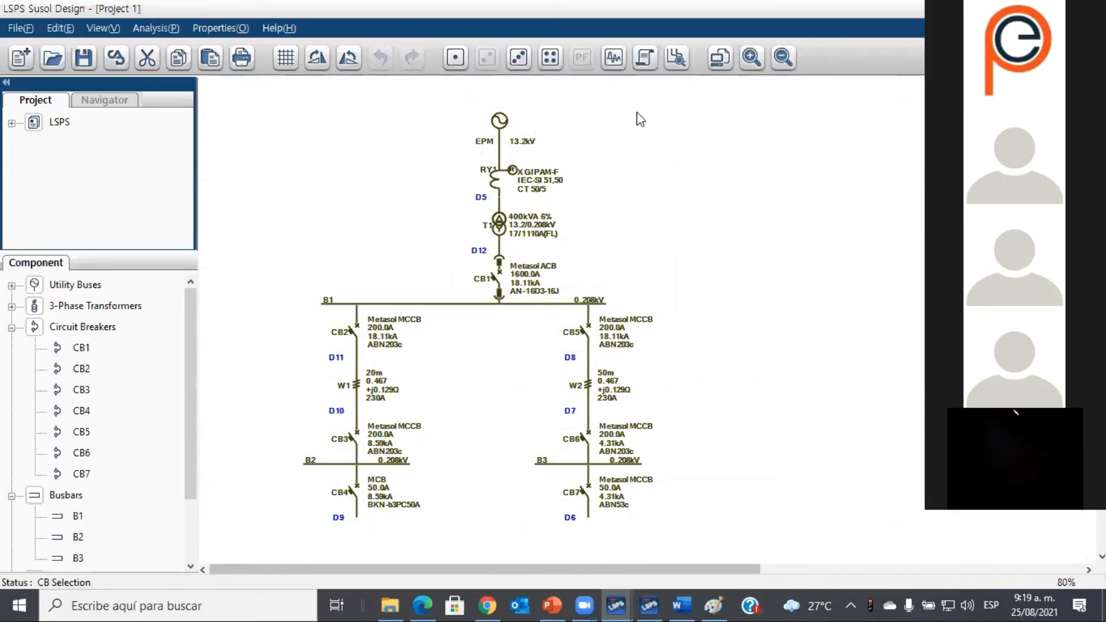
# Step: Switch to Susol T-C Curve and delete fuse F1's curve from the plot
pyautogui.click(655, 603)
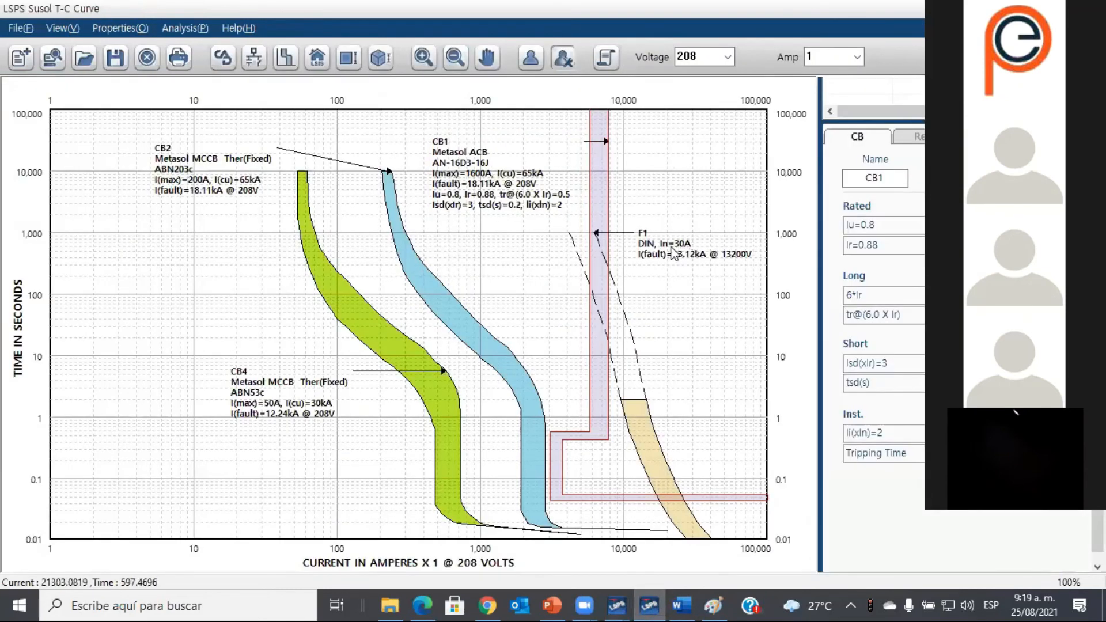
pyautogui.click(673, 253)
pyautogui.press('Delete')
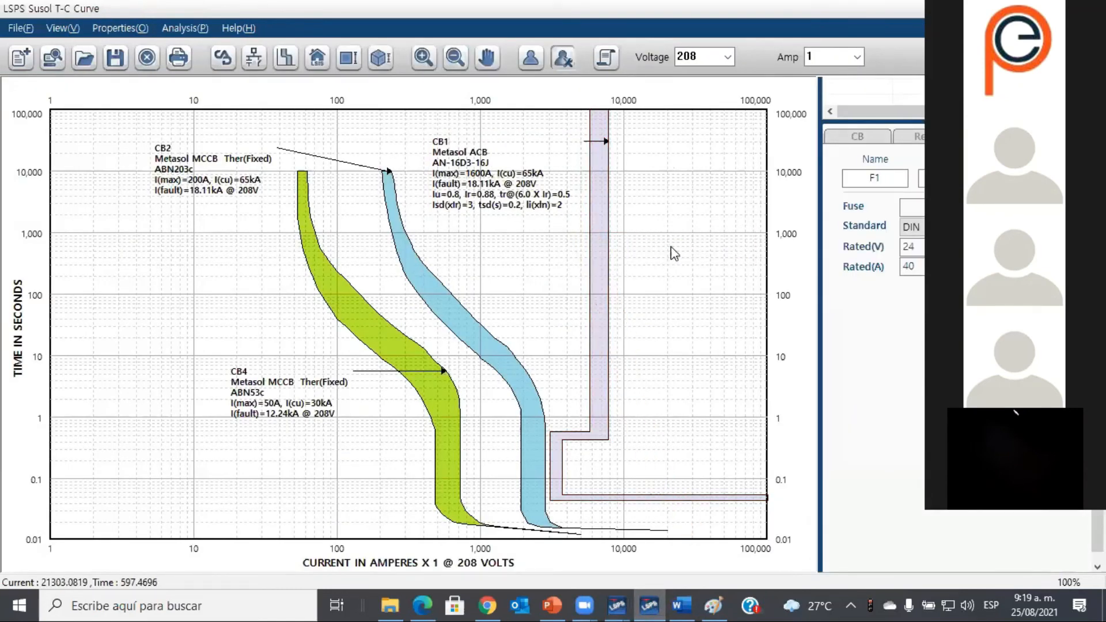
# Step: Return to Susol Design and, in drawing mode, set relay RY1's operation characteristic to IEC-EI
pyautogui.hotkey('alt', 'Tab')
pyautogui.doubleClick(500, 183)
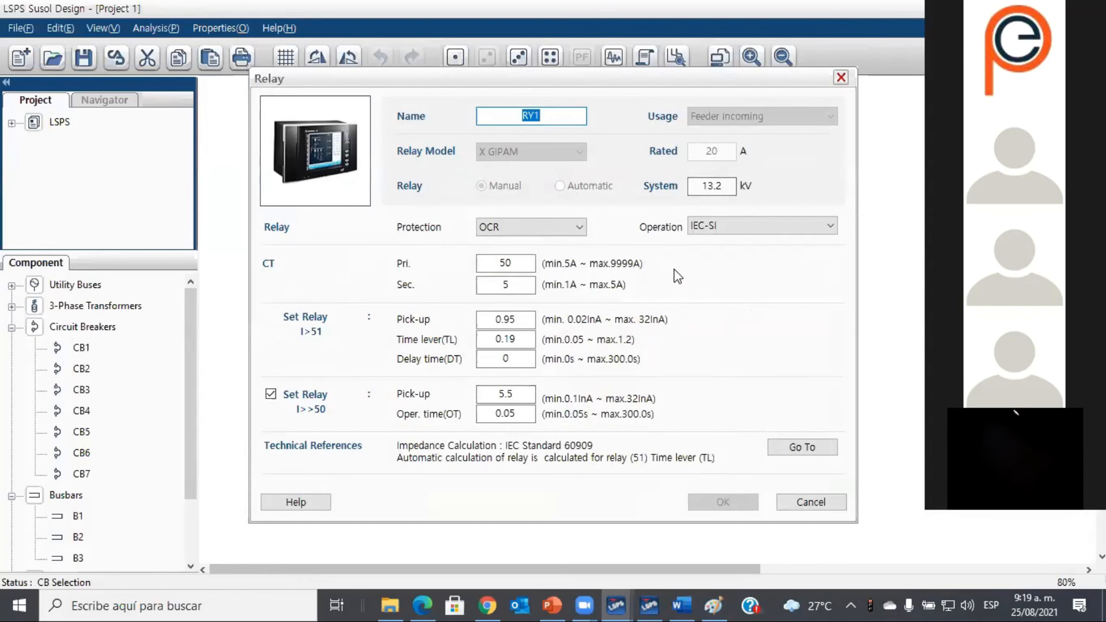
pyautogui.click(810, 503)
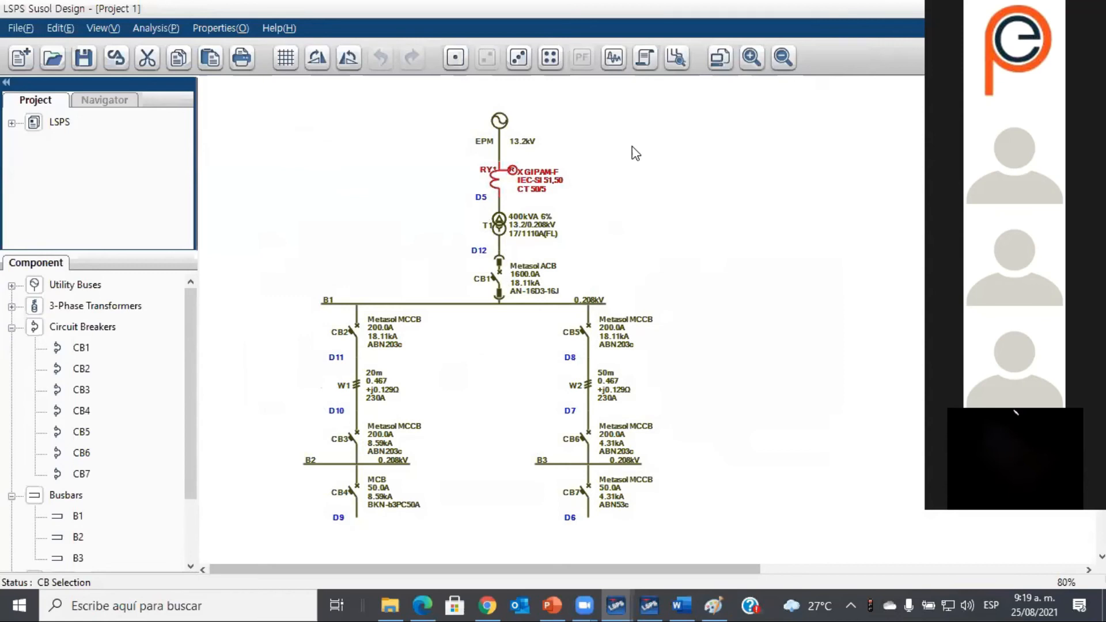
pyautogui.click(491, 179)
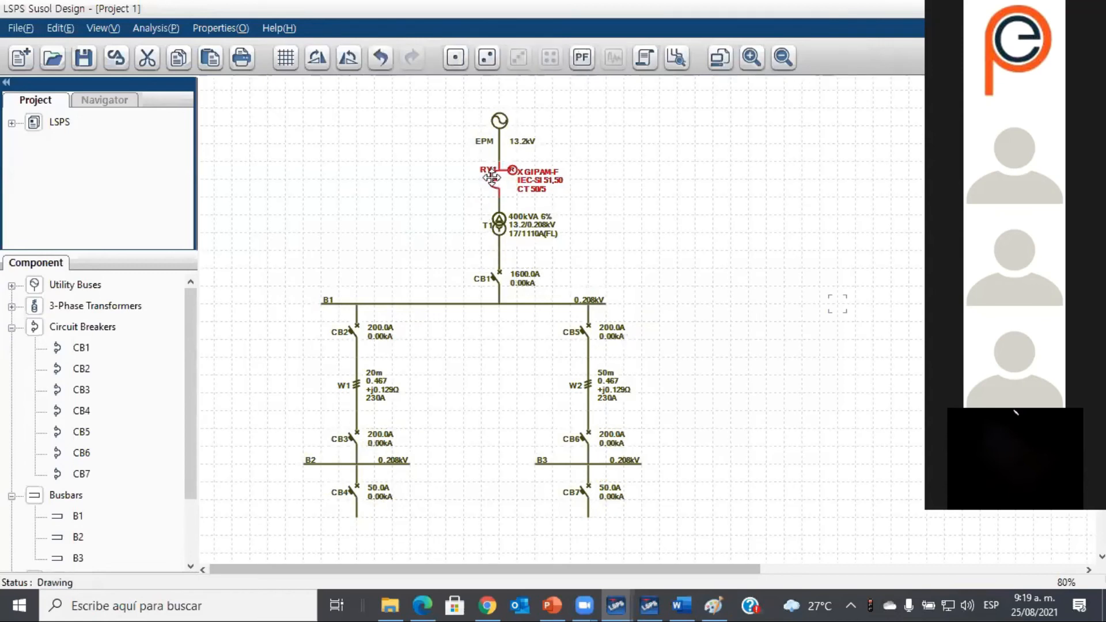
pyautogui.doubleClick(492, 179)
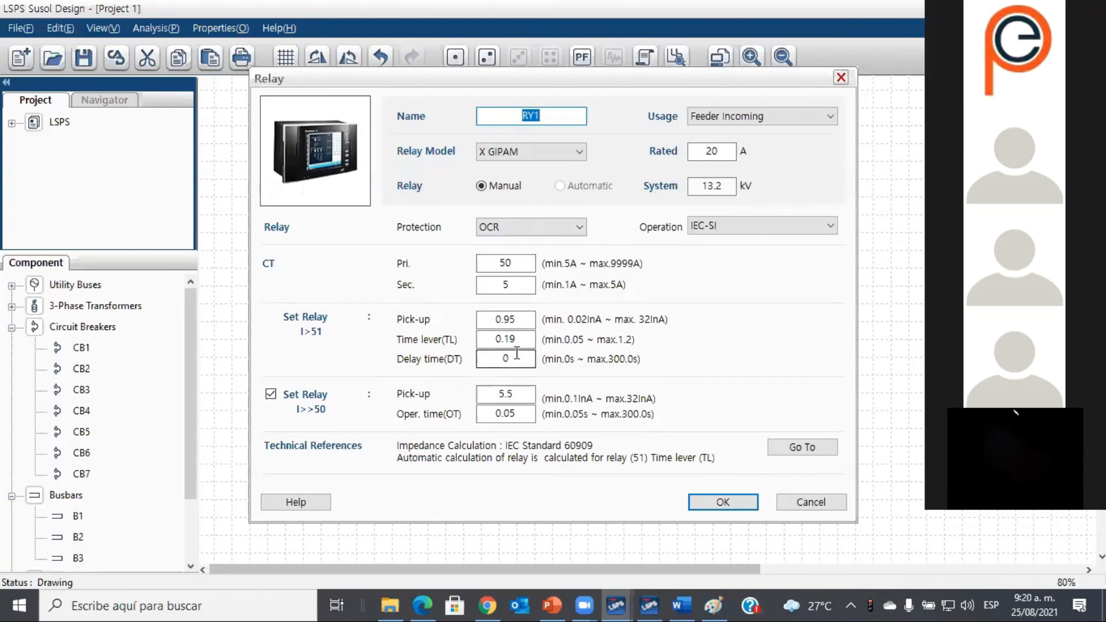
pyautogui.click(831, 227)
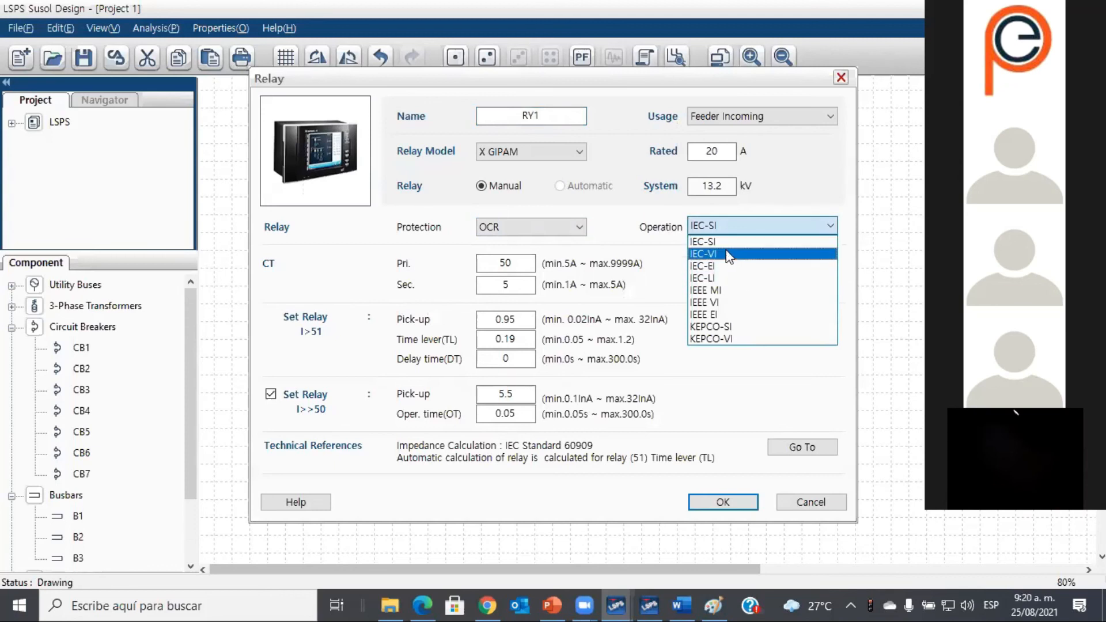
pyautogui.click(726, 267)
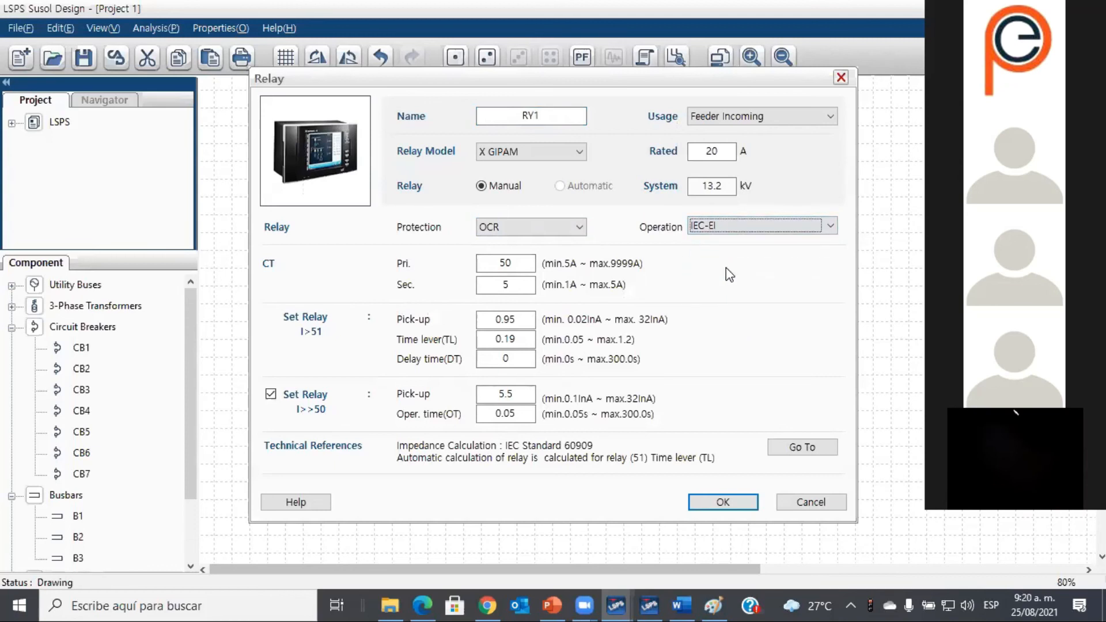
pyautogui.click(732, 500)
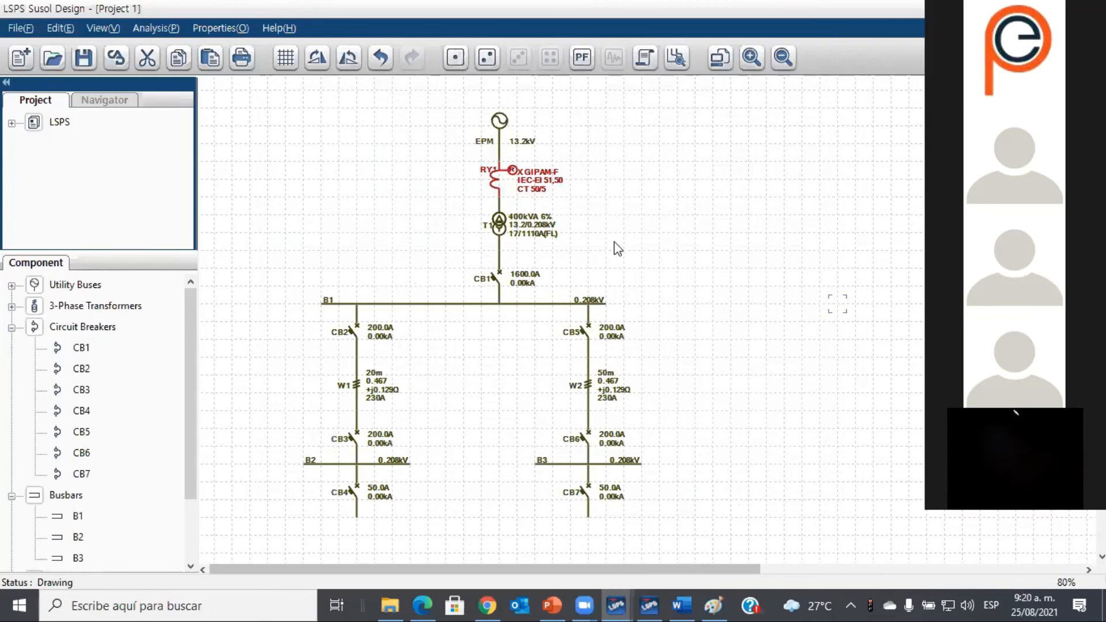
# Step: Rerun the short-circuit calculation and breaker selection, send relay RY1 to the T-C curve, and switch to Susol T-C Curve
pyautogui.click(489, 58)
pyautogui.rightClick(494, 186)
pyautogui.click(523, 196)
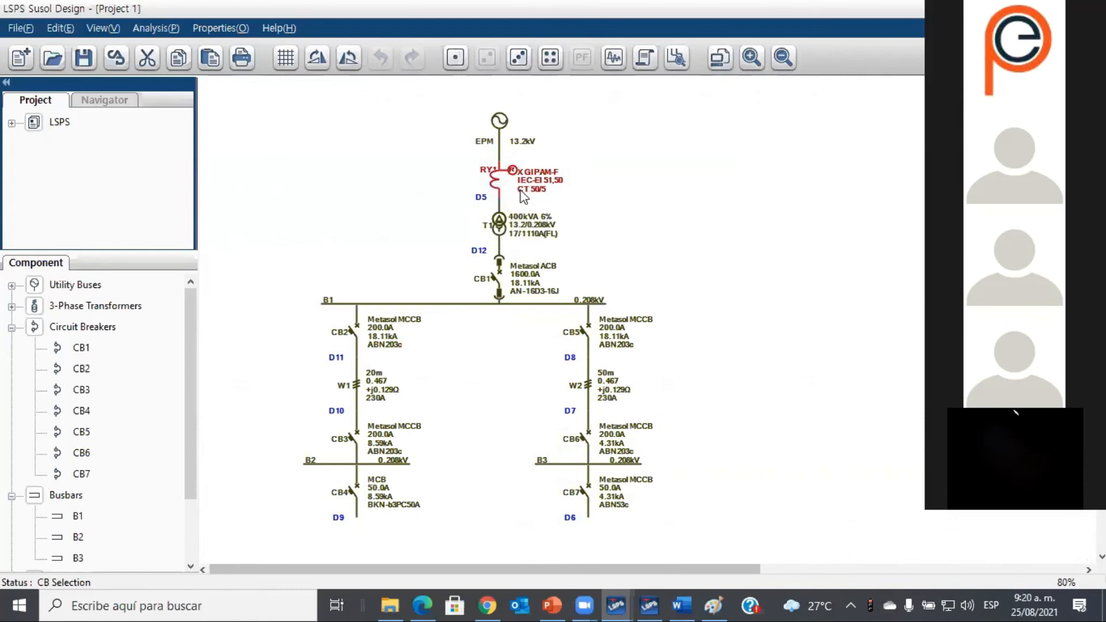
pyautogui.click(656, 596)
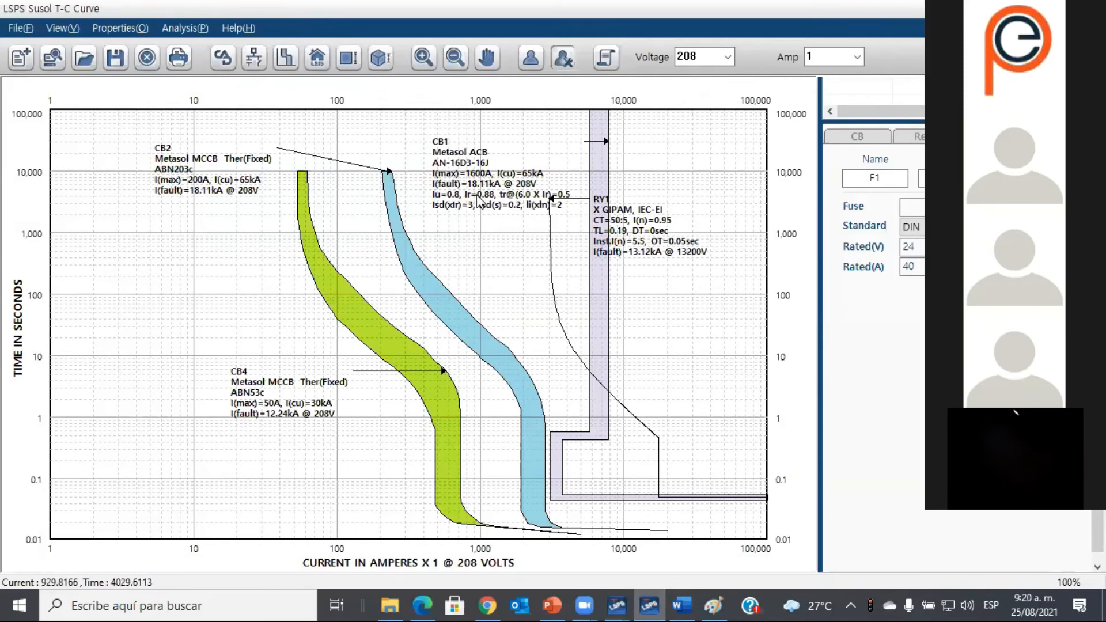
# Step: Move relay RY1's label down, clear of CB1's label, and set the relay's CT secondary to 1 A
pyautogui.click(552, 299)
pyautogui.moveTo(629, 296); pyautogui.dragTo(630, 306)
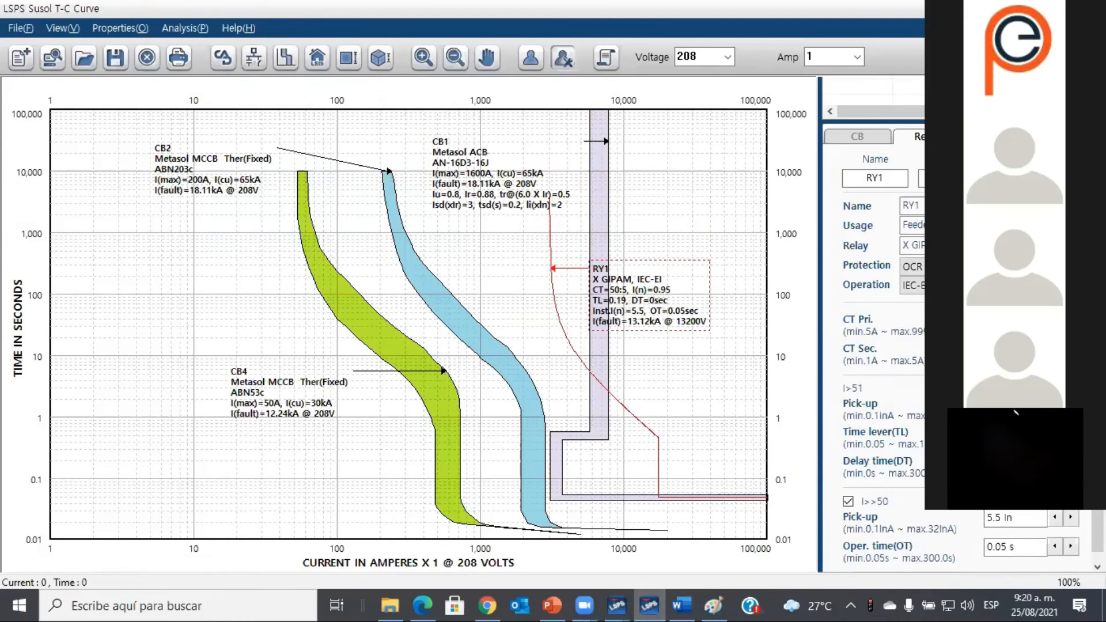
pyautogui.click(1054, 349)
pyautogui.click(1054, 349)
# Step: Lower relay RY1's I>51 pick-up and restore it to 0.95 In
pyautogui.click(1055, 404)
pyautogui.click(1055, 404)
pyautogui.click(1054, 405)
pyautogui.click(1054, 404)
pyautogui.click(1055, 404)
pyautogui.click(1055, 405)
pyautogui.click(1070, 405)
pyautogui.click(1070, 405)
pyautogui.click(1070, 405)
pyautogui.click(1070, 405)
pyautogui.click(1070, 404)
pyautogui.click(1070, 404)
# Step: Set relay RY1's I>51 time lever to 0.05 and its delay time to 0.03 s
pyautogui.click(1054, 432)
pyautogui.click(1054, 433)
pyautogui.click(1055, 433)
pyautogui.click(1055, 432)
pyautogui.click(1054, 433)
pyautogui.click(1054, 433)
pyautogui.click(1055, 433)
pyautogui.click(1055, 433)
pyautogui.click(1055, 432)
pyautogui.click(1054, 433)
pyautogui.click(1055, 433)
pyautogui.click(1055, 432)
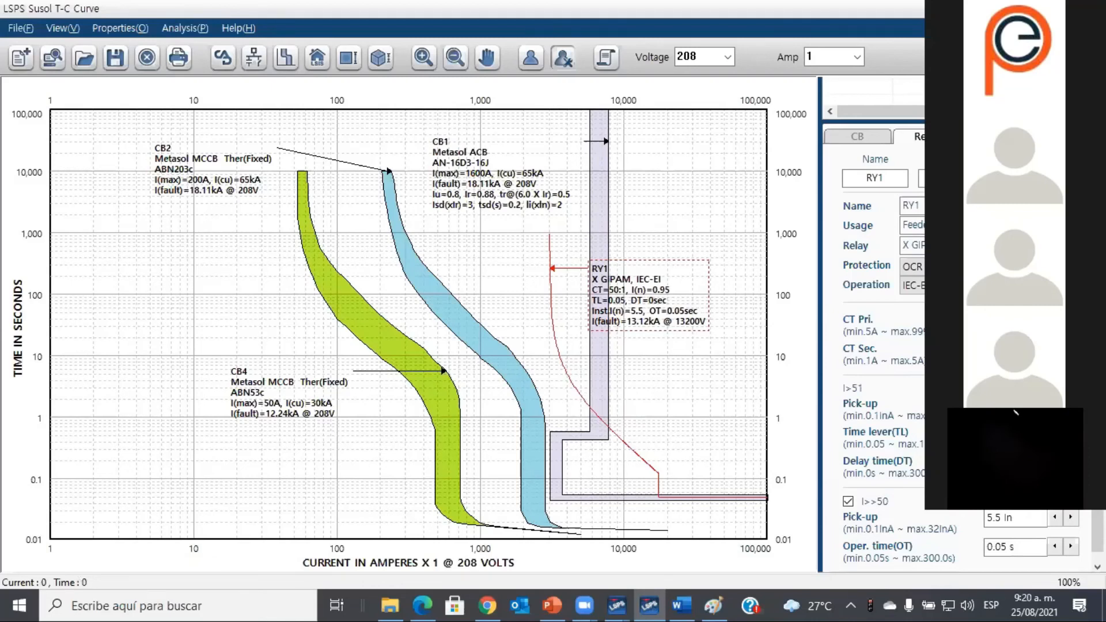
pyautogui.click(1071, 462)
pyautogui.click(1070, 462)
pyautogui.click(1070, 462)
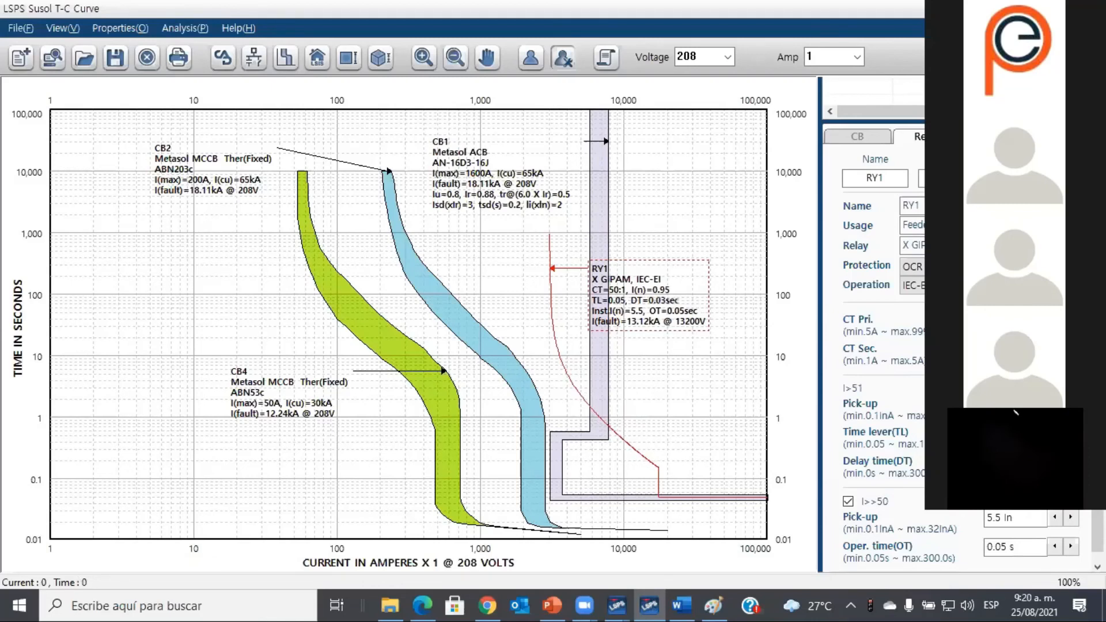
# Step: Set relay RY1's I>>50 pick-up to 5.43 In, its I>51 pick-up to 0.98 In and its time lever to 0.1
pyautogui.click(1054, 517)
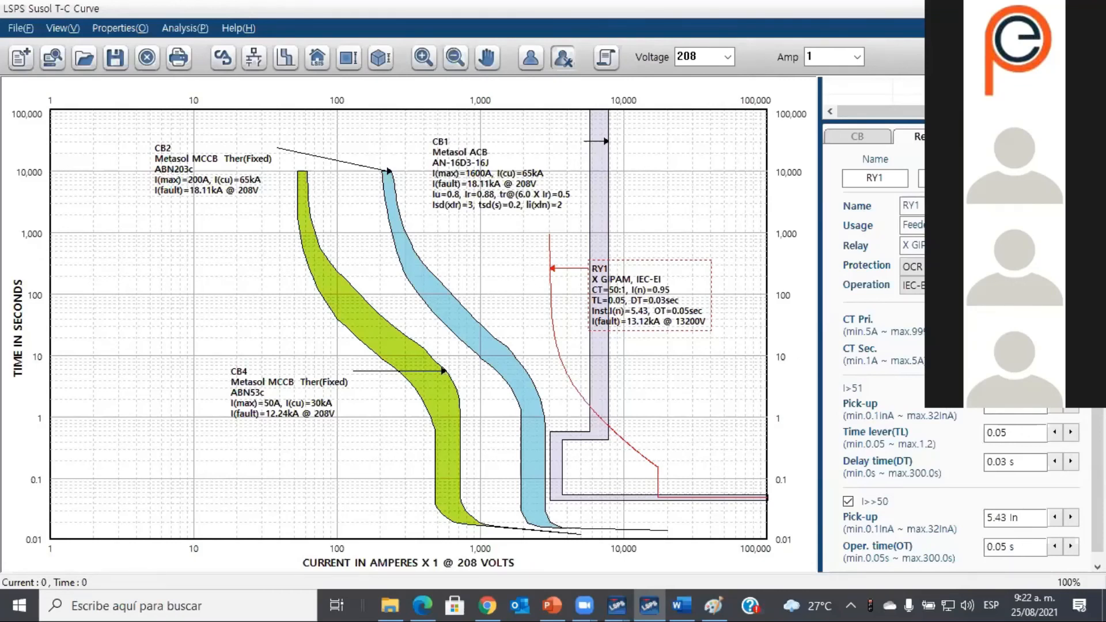
pyautogui.click(1070, 409)
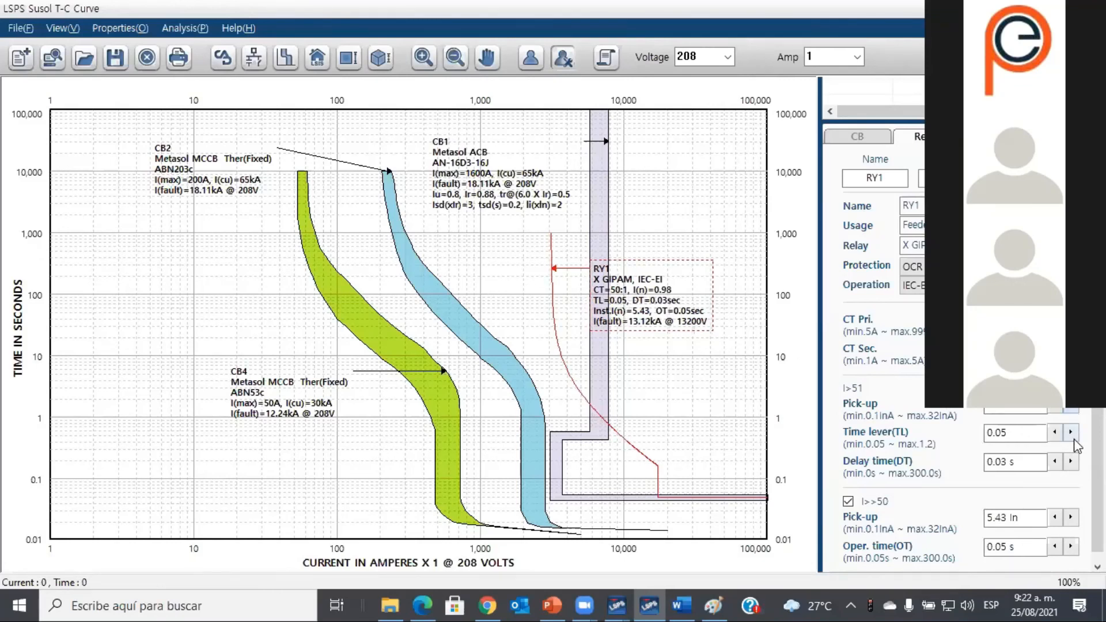
pyautogui.click(1070, 432)
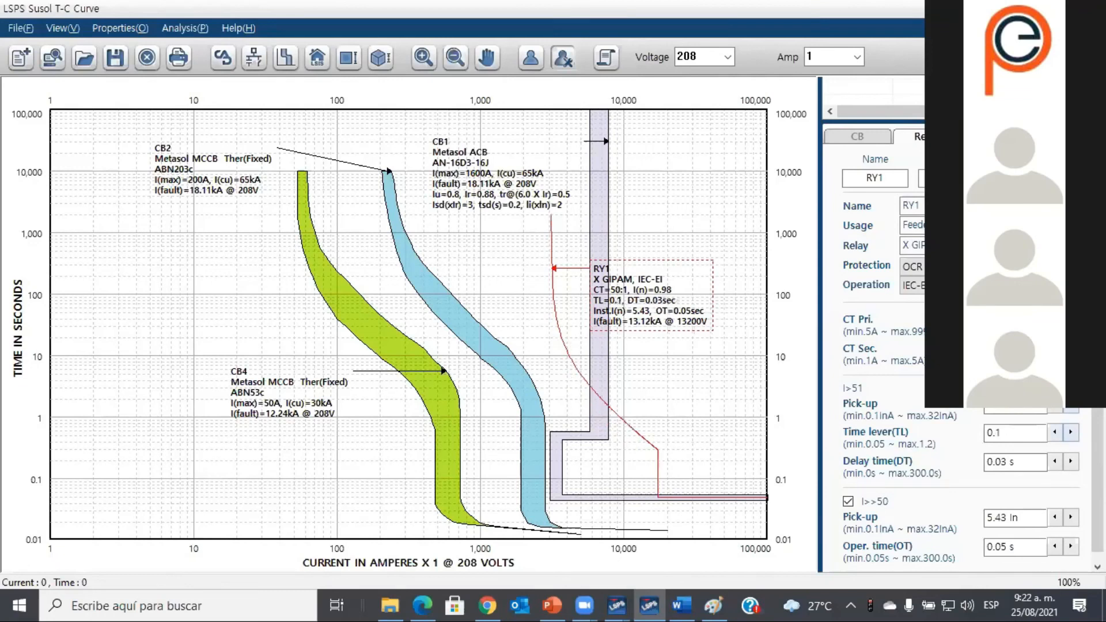
# Step: Set relay RY1's CT secondary to 5 A and raise its I>51 pick-up to 2.84 In
pyautogui.click(1070, 349)
pyautogui.click(1070, 349)
pyautogui.click(1075, 407)
pyautogui.click(1075, 408)
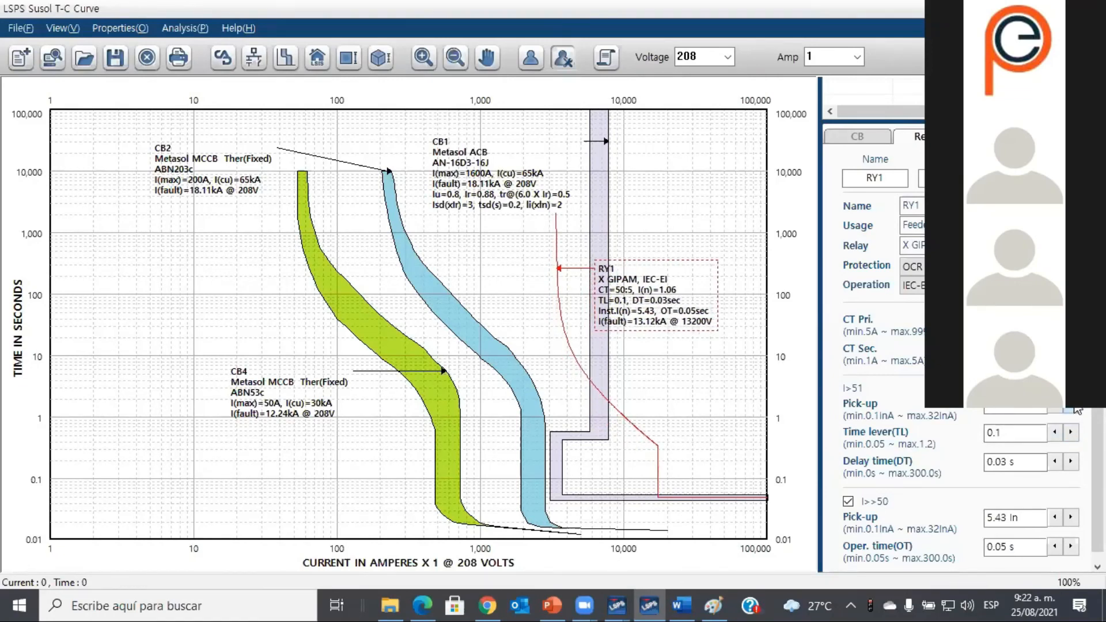
pyautogui.click(1075, 408)
pyautogui.click(1074, 408)
pyautogui.click(1075, 408)
pyautogui.click(1075, 407)
pyautogui.click(1074, 408)
pyautogui.click(1075, 407)
pyautogui.click(1075, 408)
pyautogui.click(1075, 408)
pyautogui.click(1075, 408)
pyautogui.click(1074, 408)
pyautogui.click(1074, 408)
pyautogui.click(1075, 407)
pyautogui.click(1075, 408)
pyautogui.click(1074, 408)
pyautogui.click(1075, 408)
pyautogui.click(1074, 408)
pyautogui.click(1074, 407)
pyautogui.click(1075, 408)
pyautogui.click(1075, 407)
pyautogui.click(1074, 407)
pyautogui.click(1075, 408)
pyautogui.click(1075, 407)
pyautogui.click(1074, 407)
pyautogui.click(1075, 408)
pyautogui.click(1074, 408)
pyautogui.click(1074, 408)
pyautogui.click(1075, 407)
pyautogui.click(1074, 407)
pyautogui.click(1074, 408)
pyautogui.click(1074, 408)
pyautogui.click(1075, 408)
pyautogui.click(1075, 408)
pyautogui.click(1074, 408)
pyautogui.click(1075, 408)
pyautogui.click(1074, 408)
pyautogui.click(1074, 408)
pyautogui.click(1075, 408)
pyautogui.click(1075, 408)
pyautogui.click(1074, 408)
pyautogui.click(1074, 408)
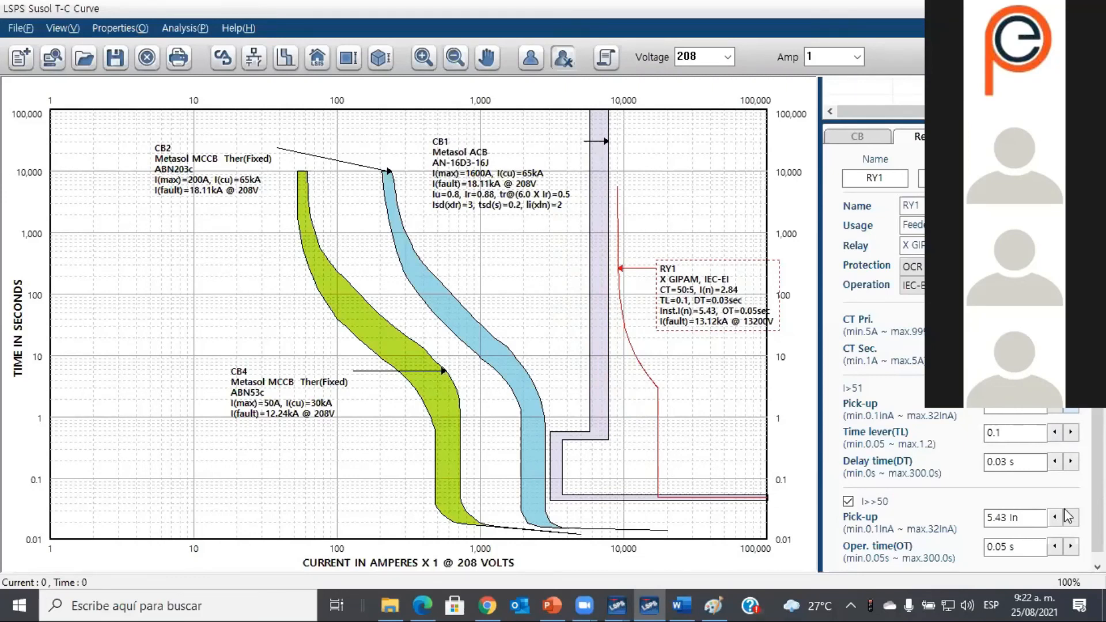
# Step: Set relay RY1's I>>50 operating time to 0.1 s
pyautogui.click(1073, 546)
pyautogui.click(1072, 546)
pyautogui.click(1073, 547)
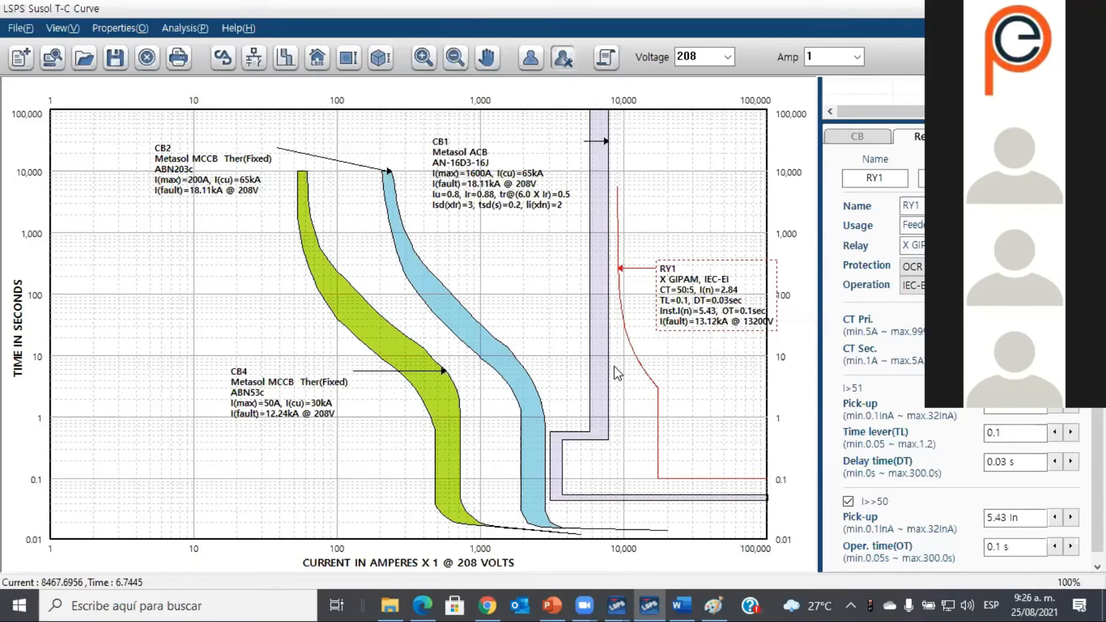
# Step: Switch to the Coordinacion de Protecciones Eléctricas presentation in PowerPoint and look back through its slides to slide 2 on IEC60947-2 breaker types
pyautogui.click(615, 603)
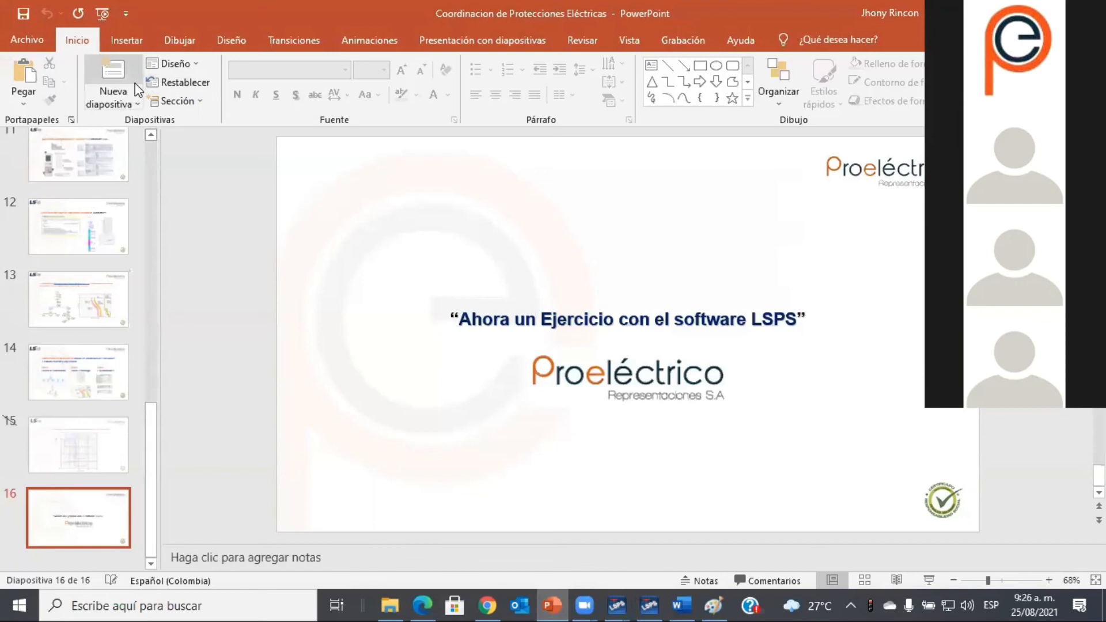
pyautogui.click(95, 144)
pyautogui.press('Up')
pyautogui.press('Up')
pyautogui.press('Up')
pyautogui.press('Up')
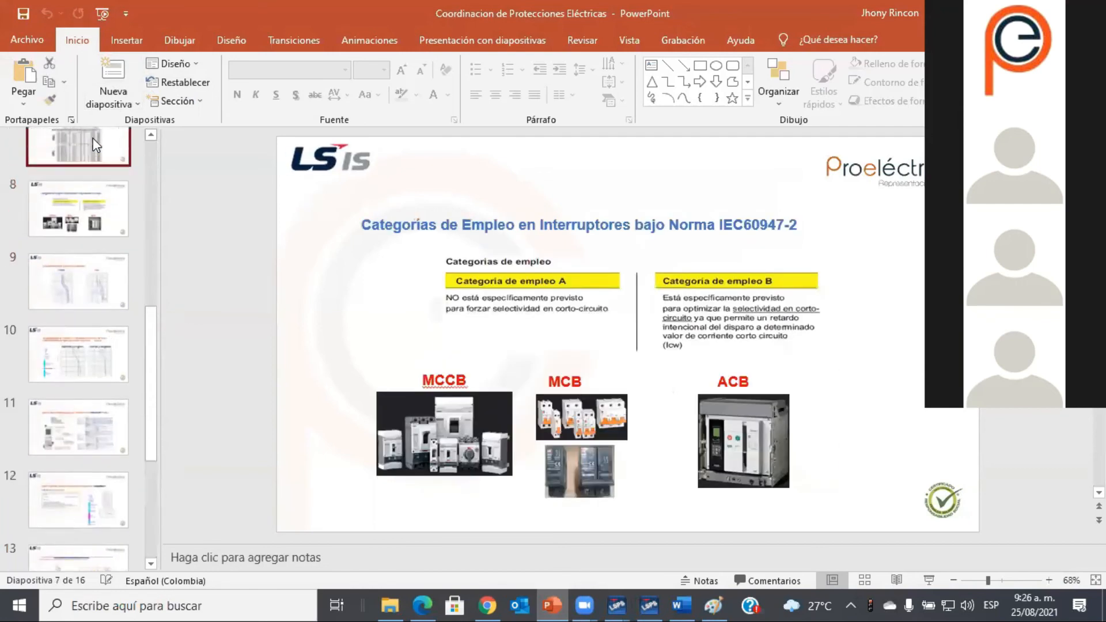
pyautogui.press('Up')
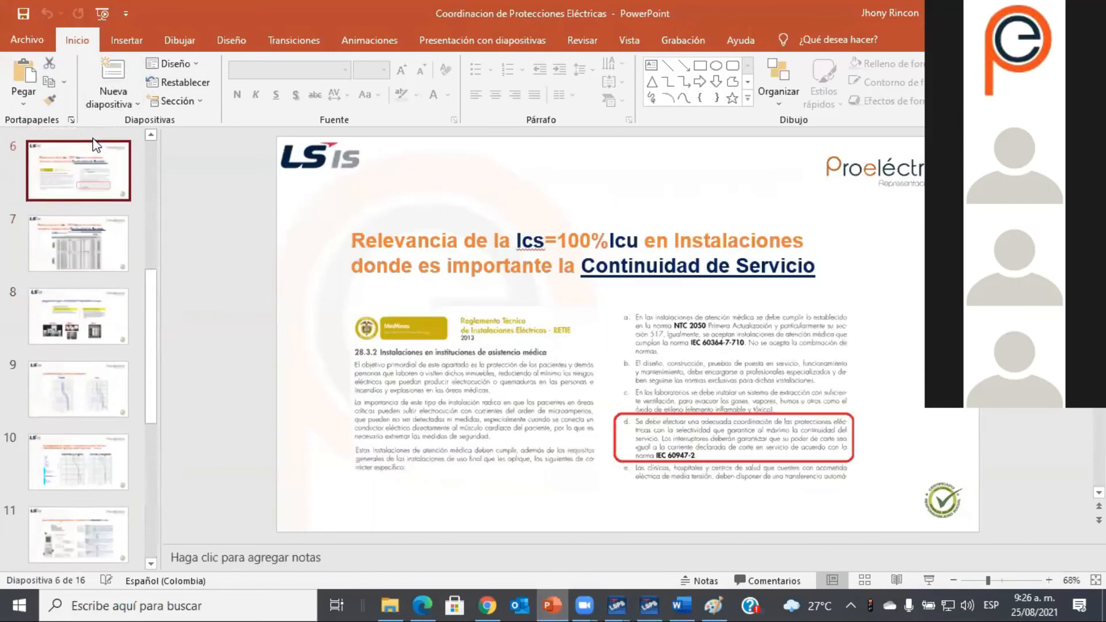
pyautogui.press('Up')
pyautogui.press('Up')
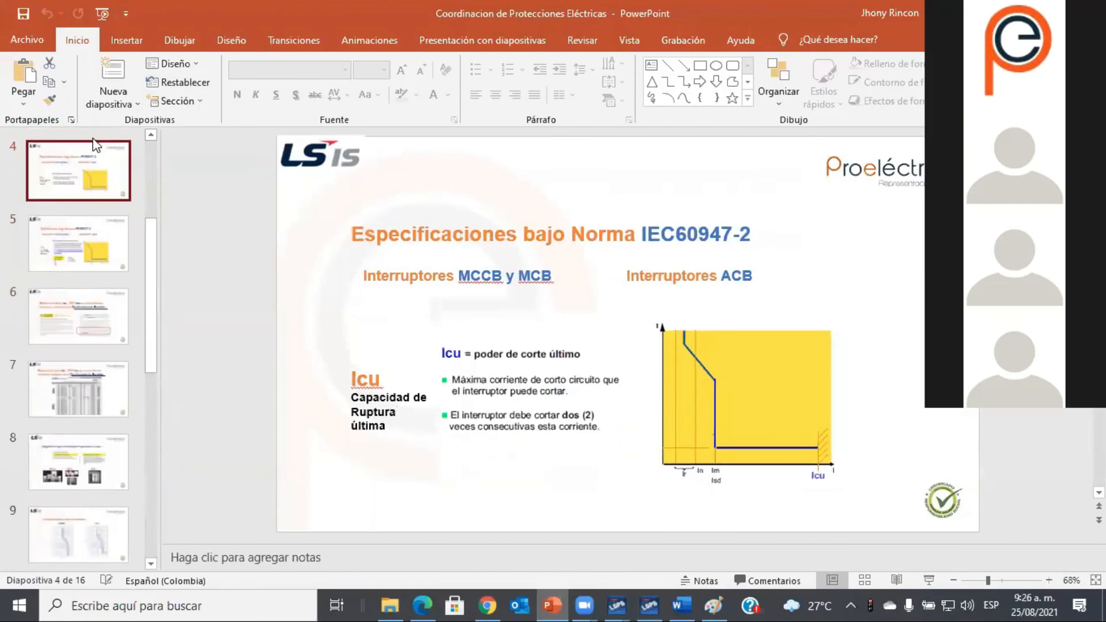
pyautogui.press('Up')
pyautogui.press('Up')
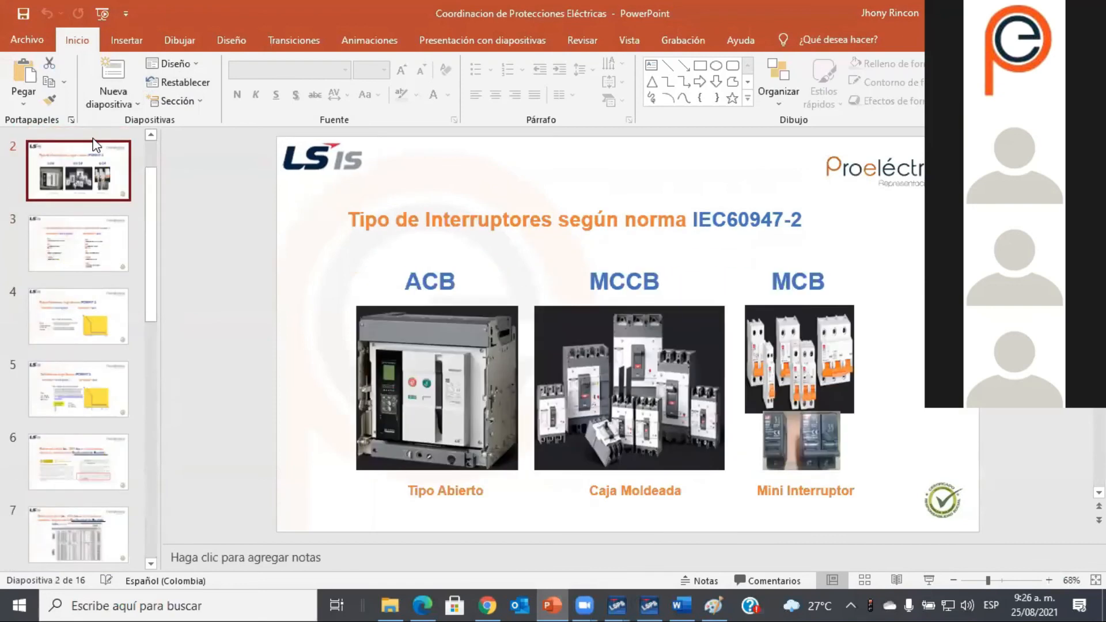
# Step: Go to slide 7 with the Ics=100%Icu moulded-case breaker price list and show it full screen as a slide show
pyautogui.press('Down')
pyautogui.press('Down')
pyautogui.press('Down')
pyautogui.press('Down')
pyautogui.press('Down')
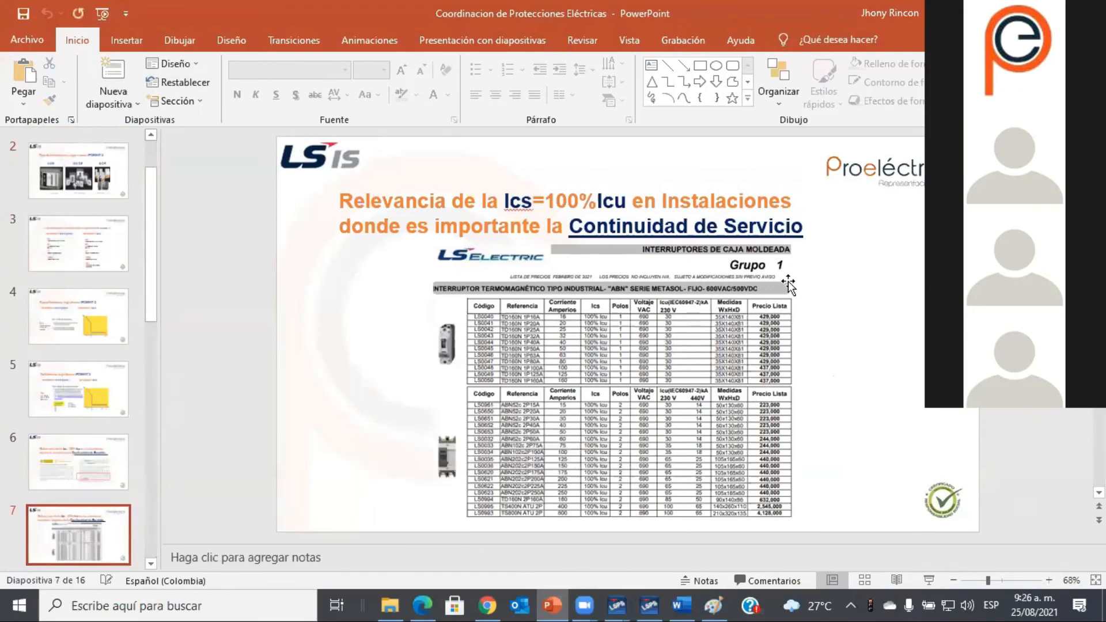
pyautogui.click(927, 579)
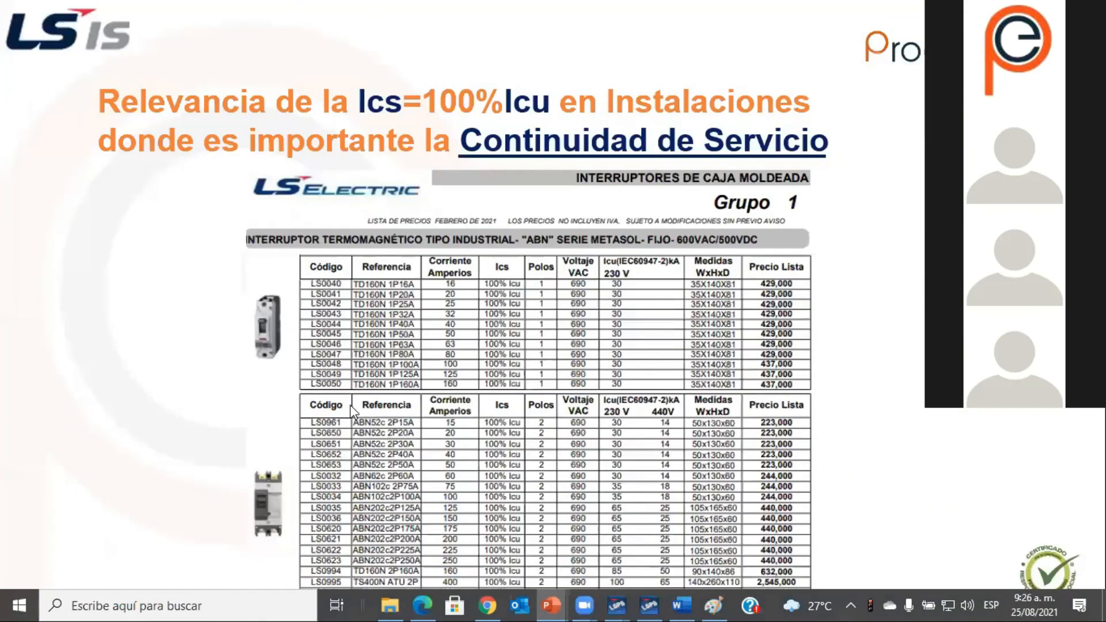